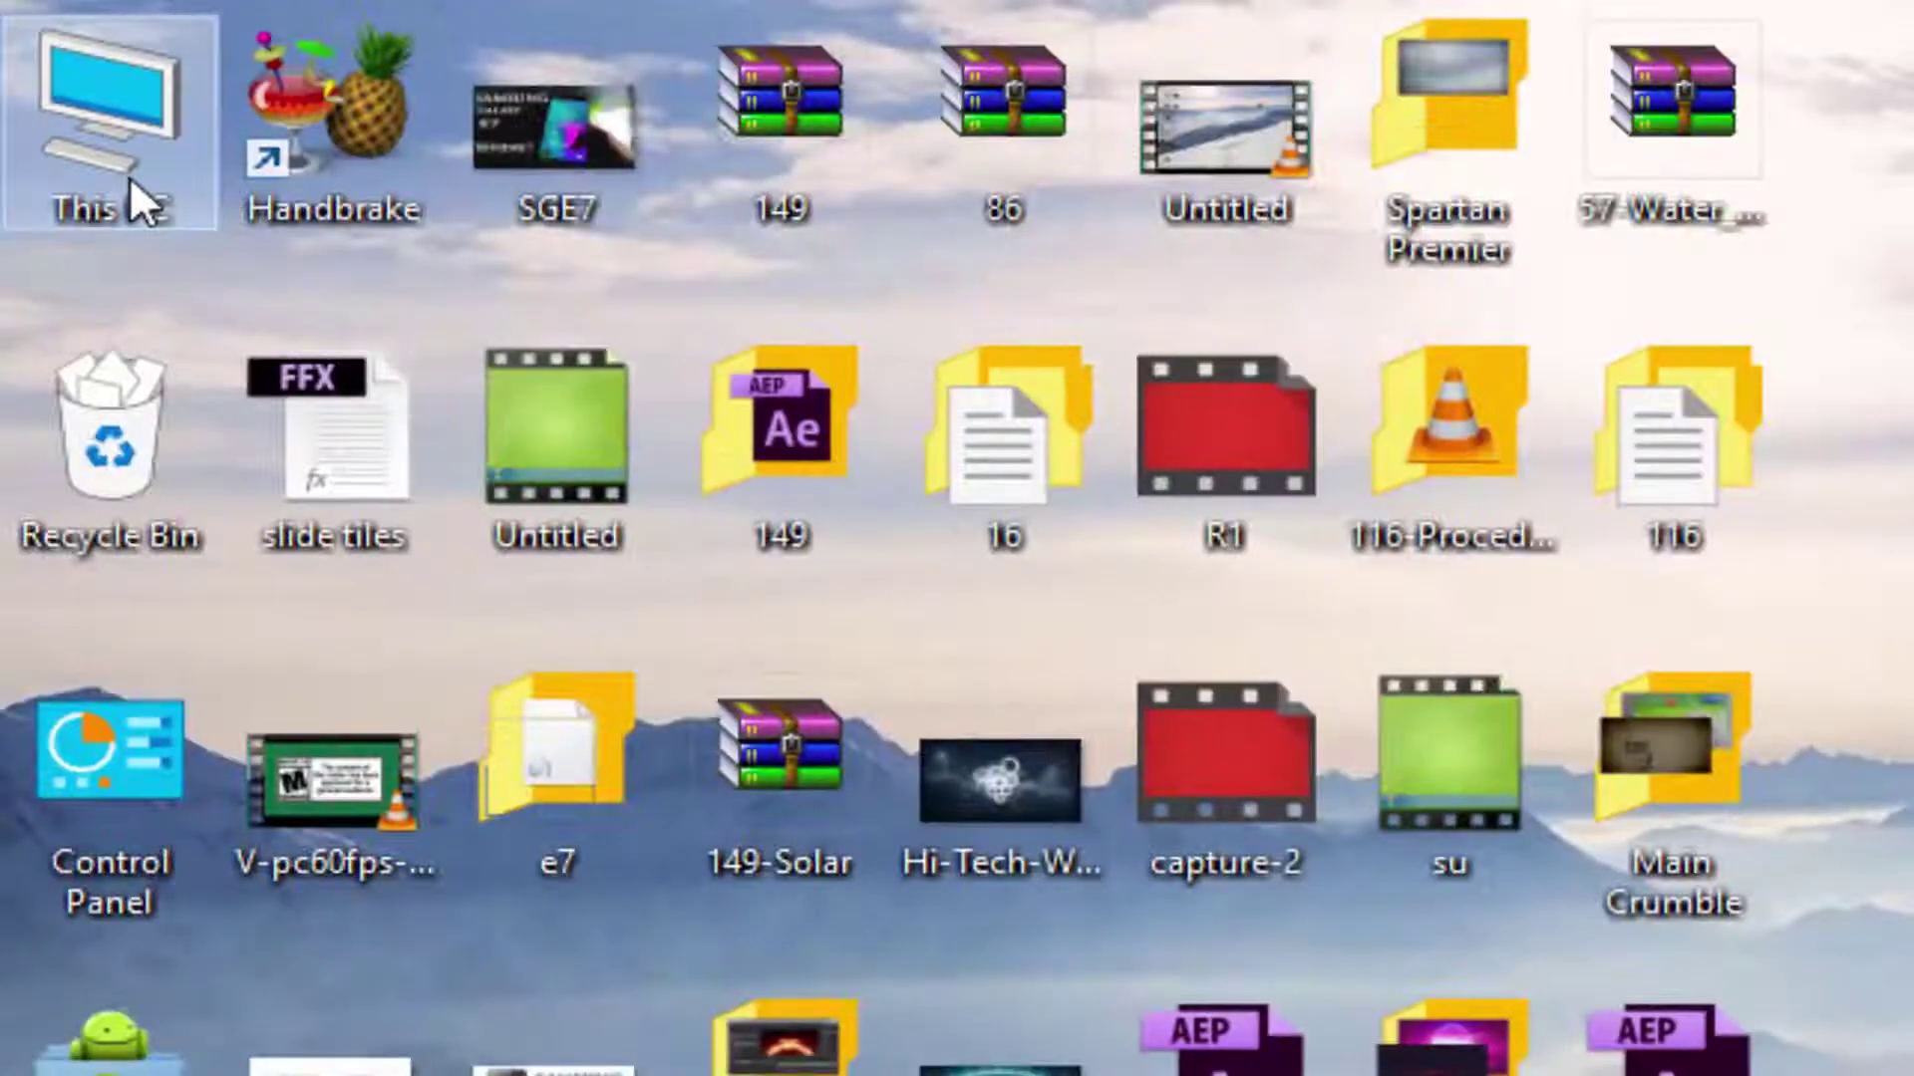
# Browse drive C: in This PC, then launch Disk Cleanup from search and cancel its drive prompt
pyautogui.doubleClick(130, 175)
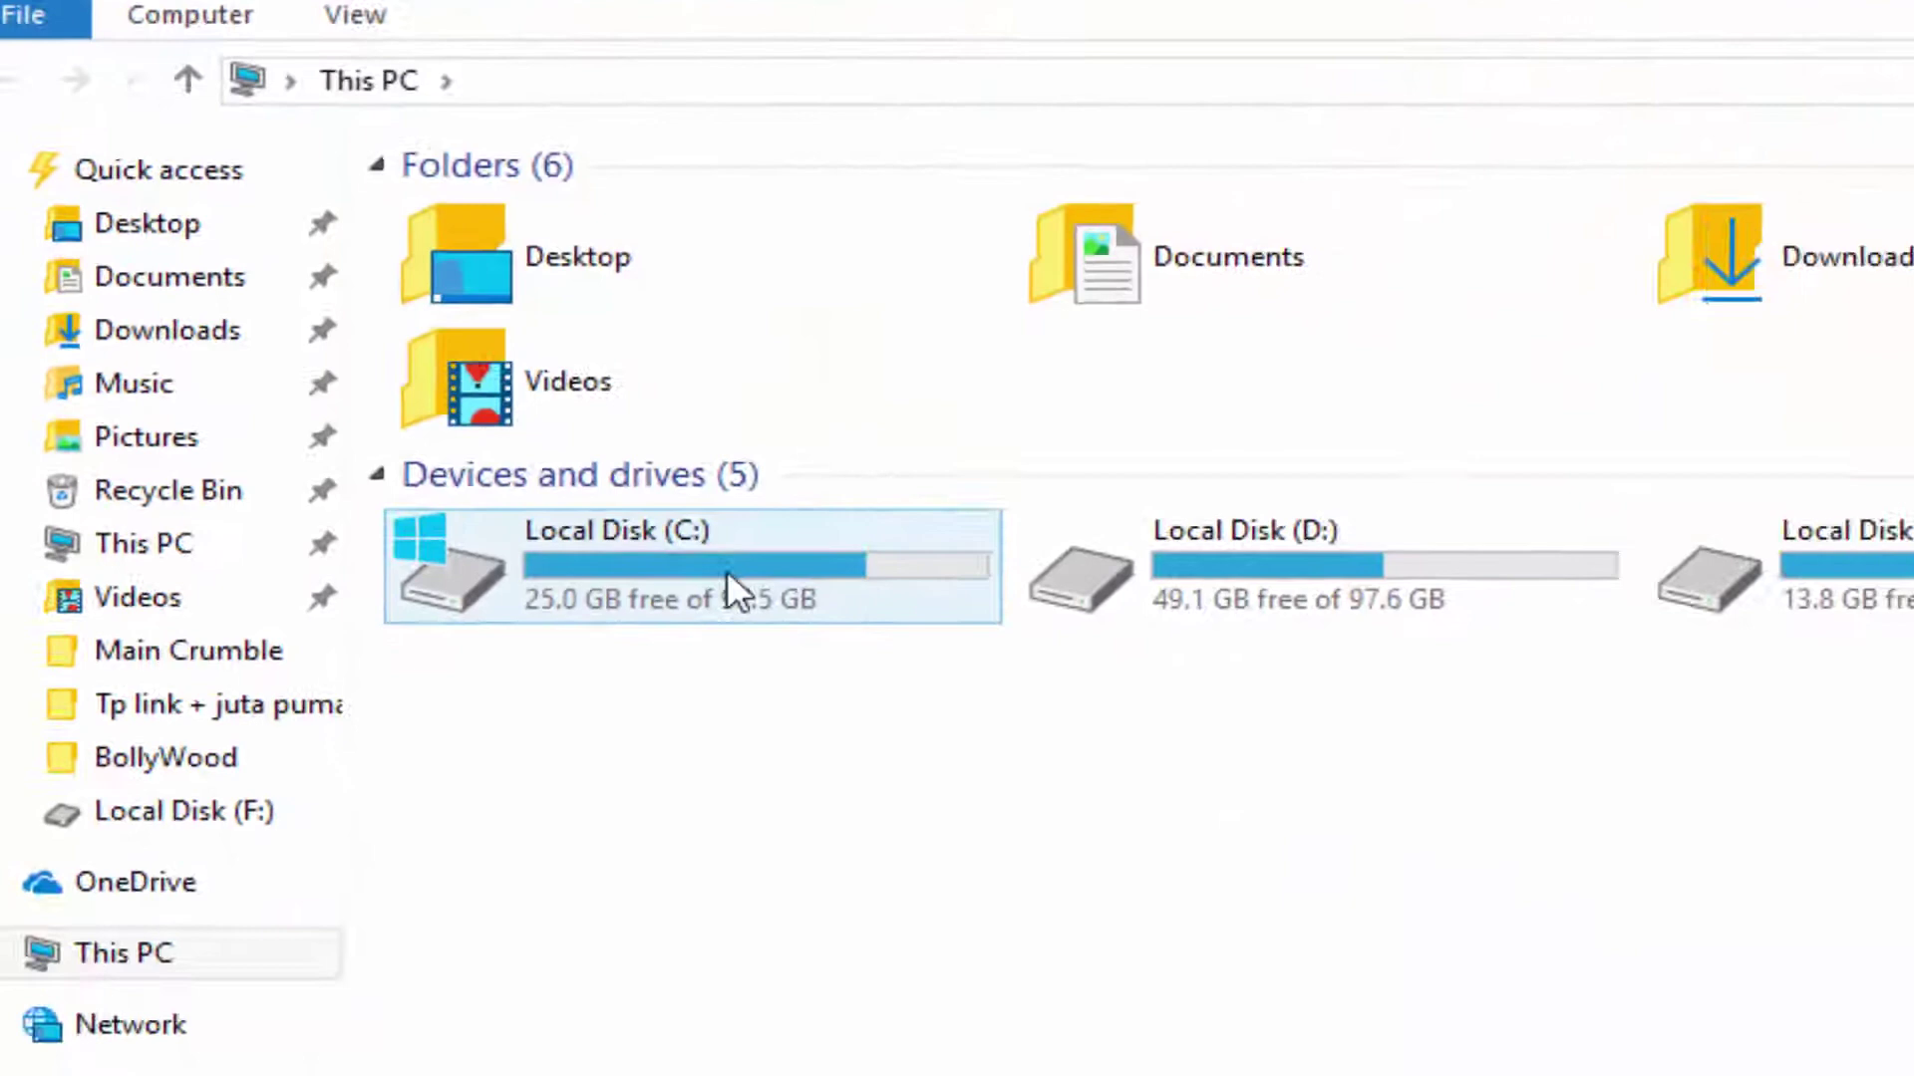
pyautogui.doubleClick(683, 422)
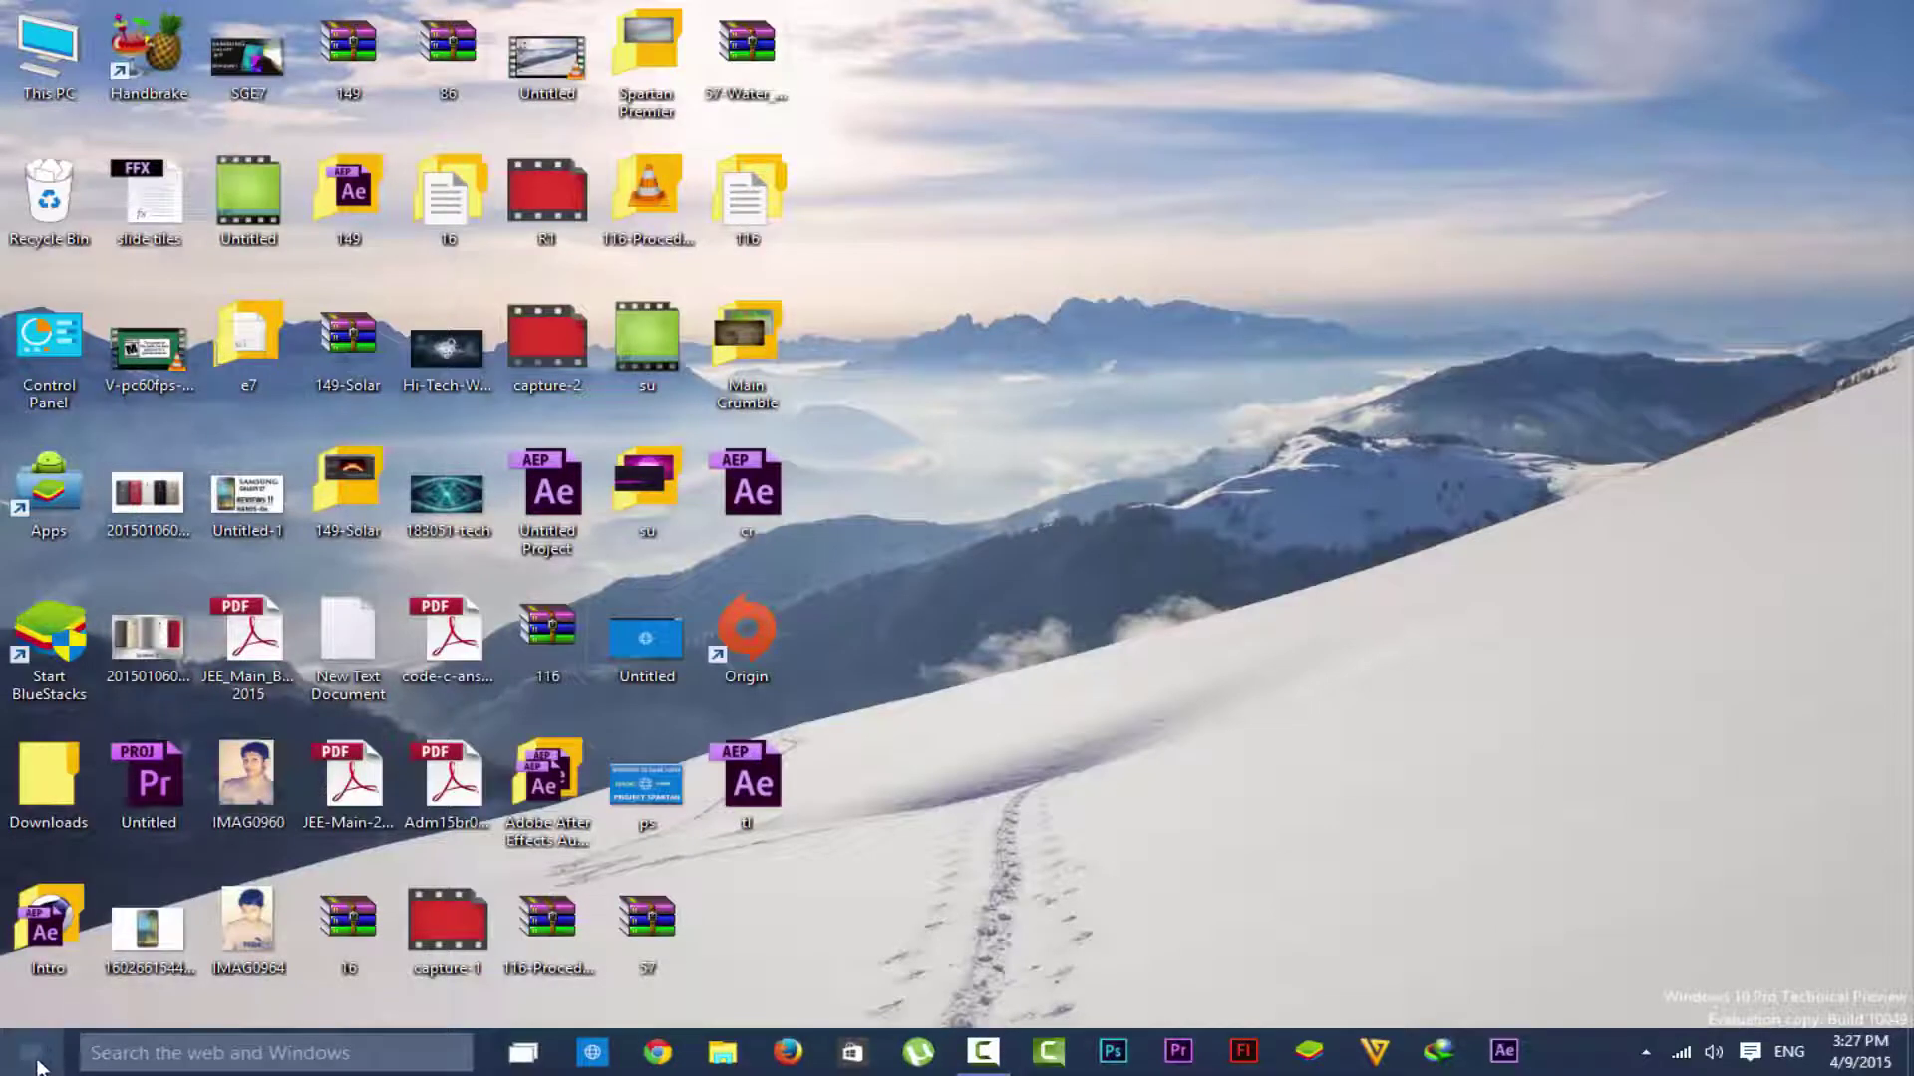
pyautogui.click(90, 1054)
pyautogui.write('dis')
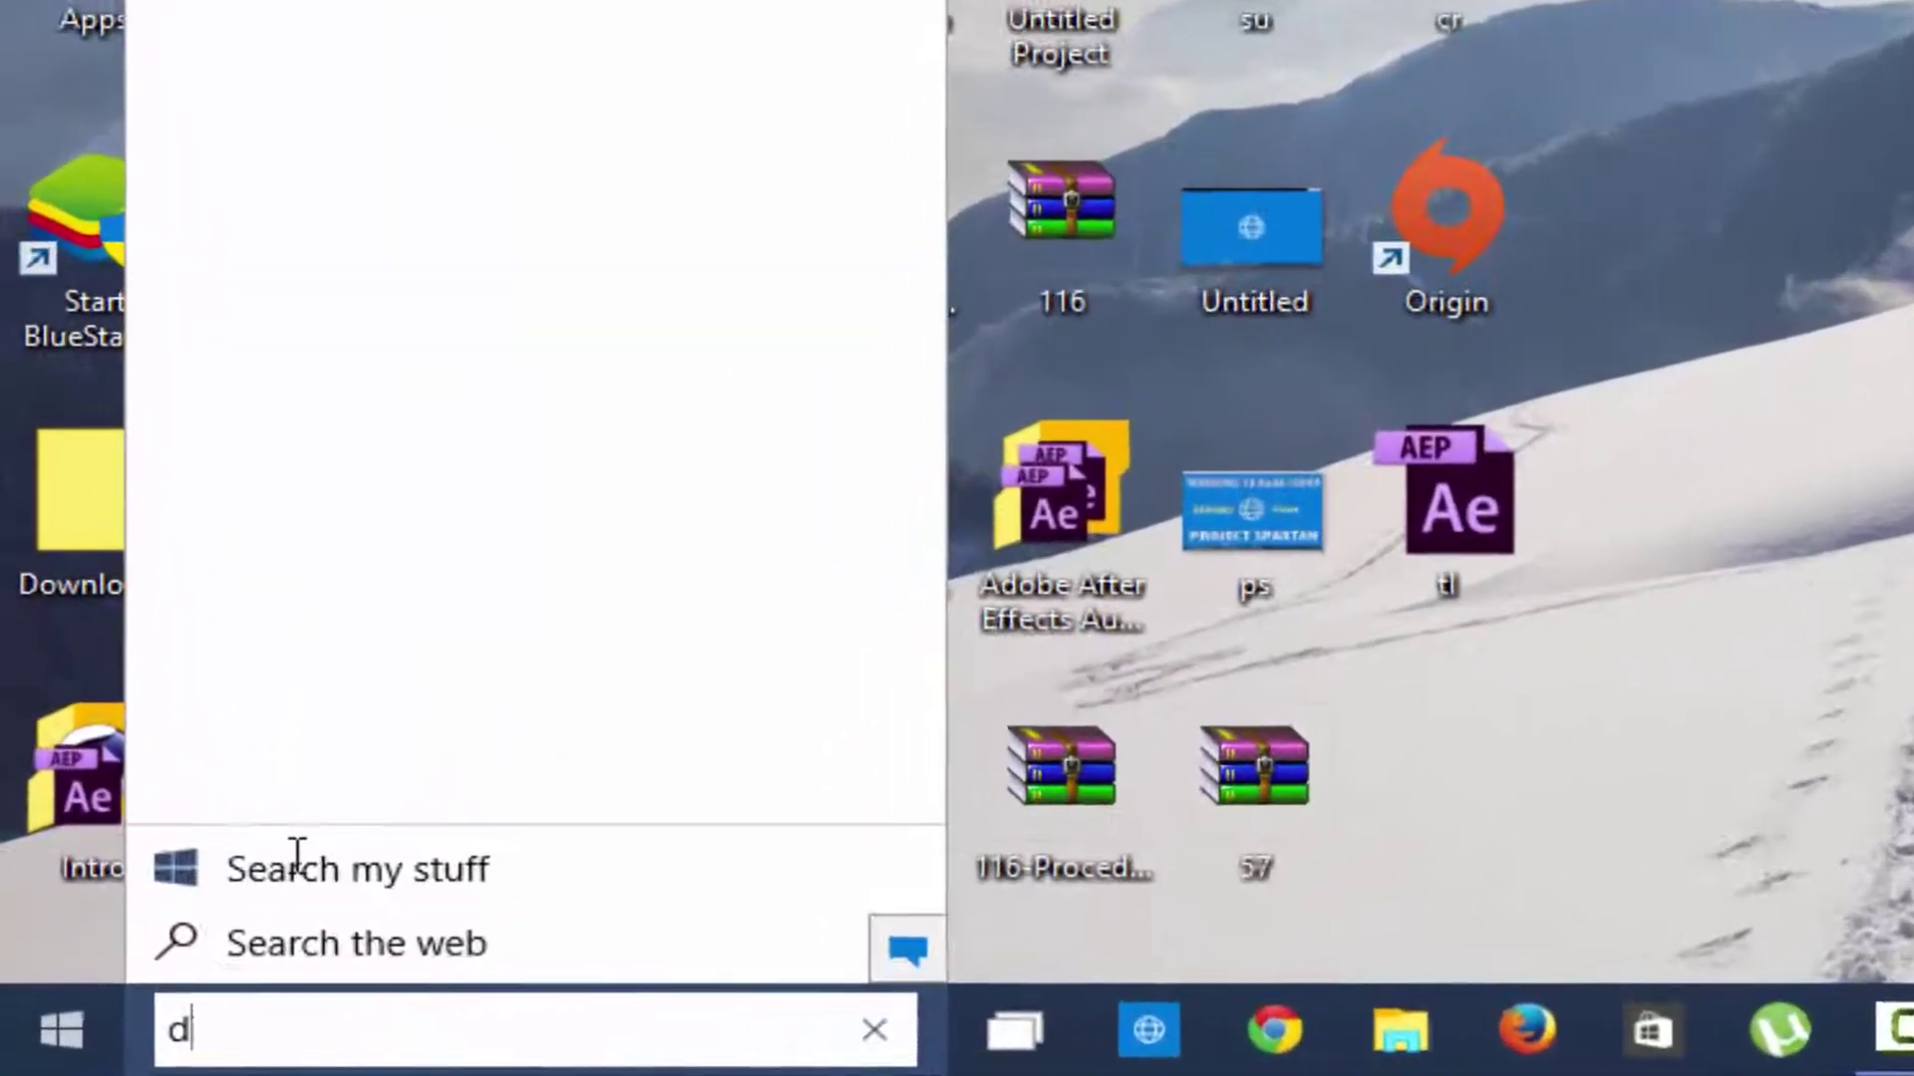
pyautogui.write('k cleanup')
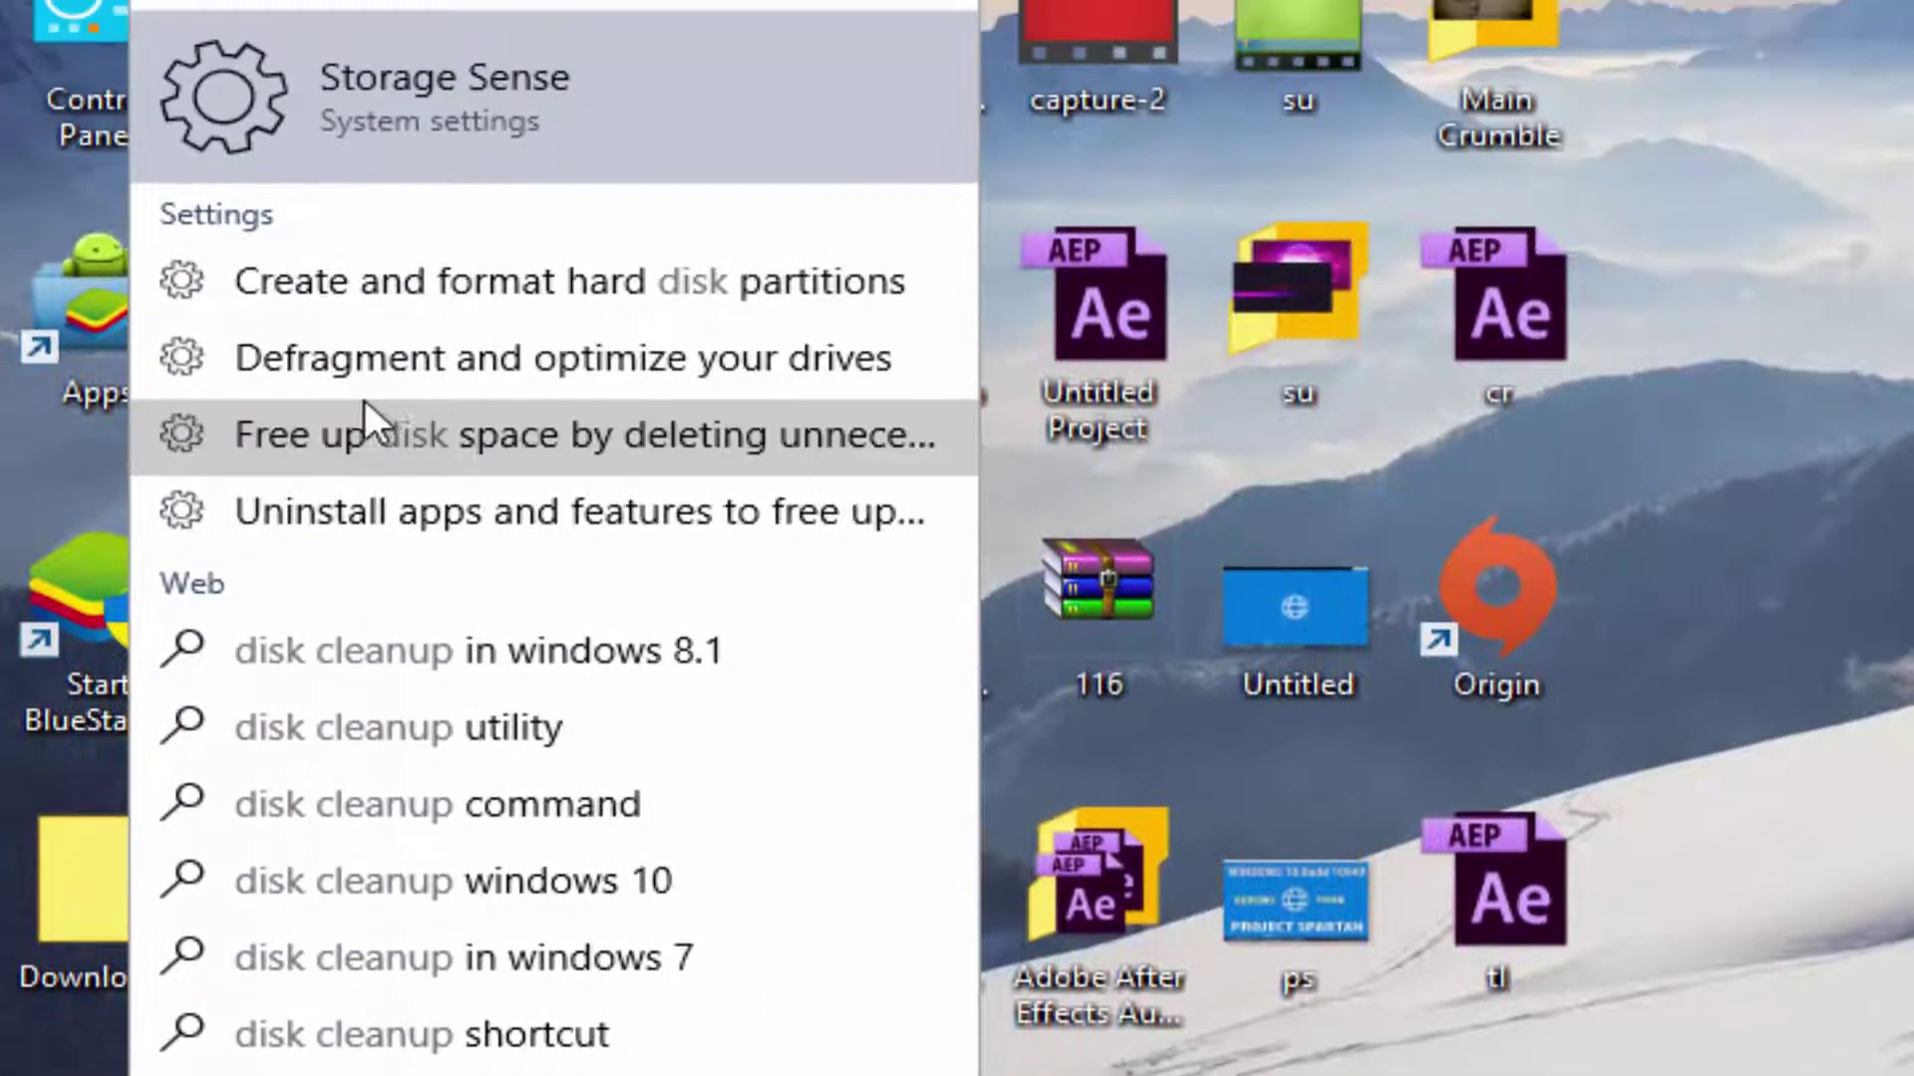
pyautogui.click(419, 400)
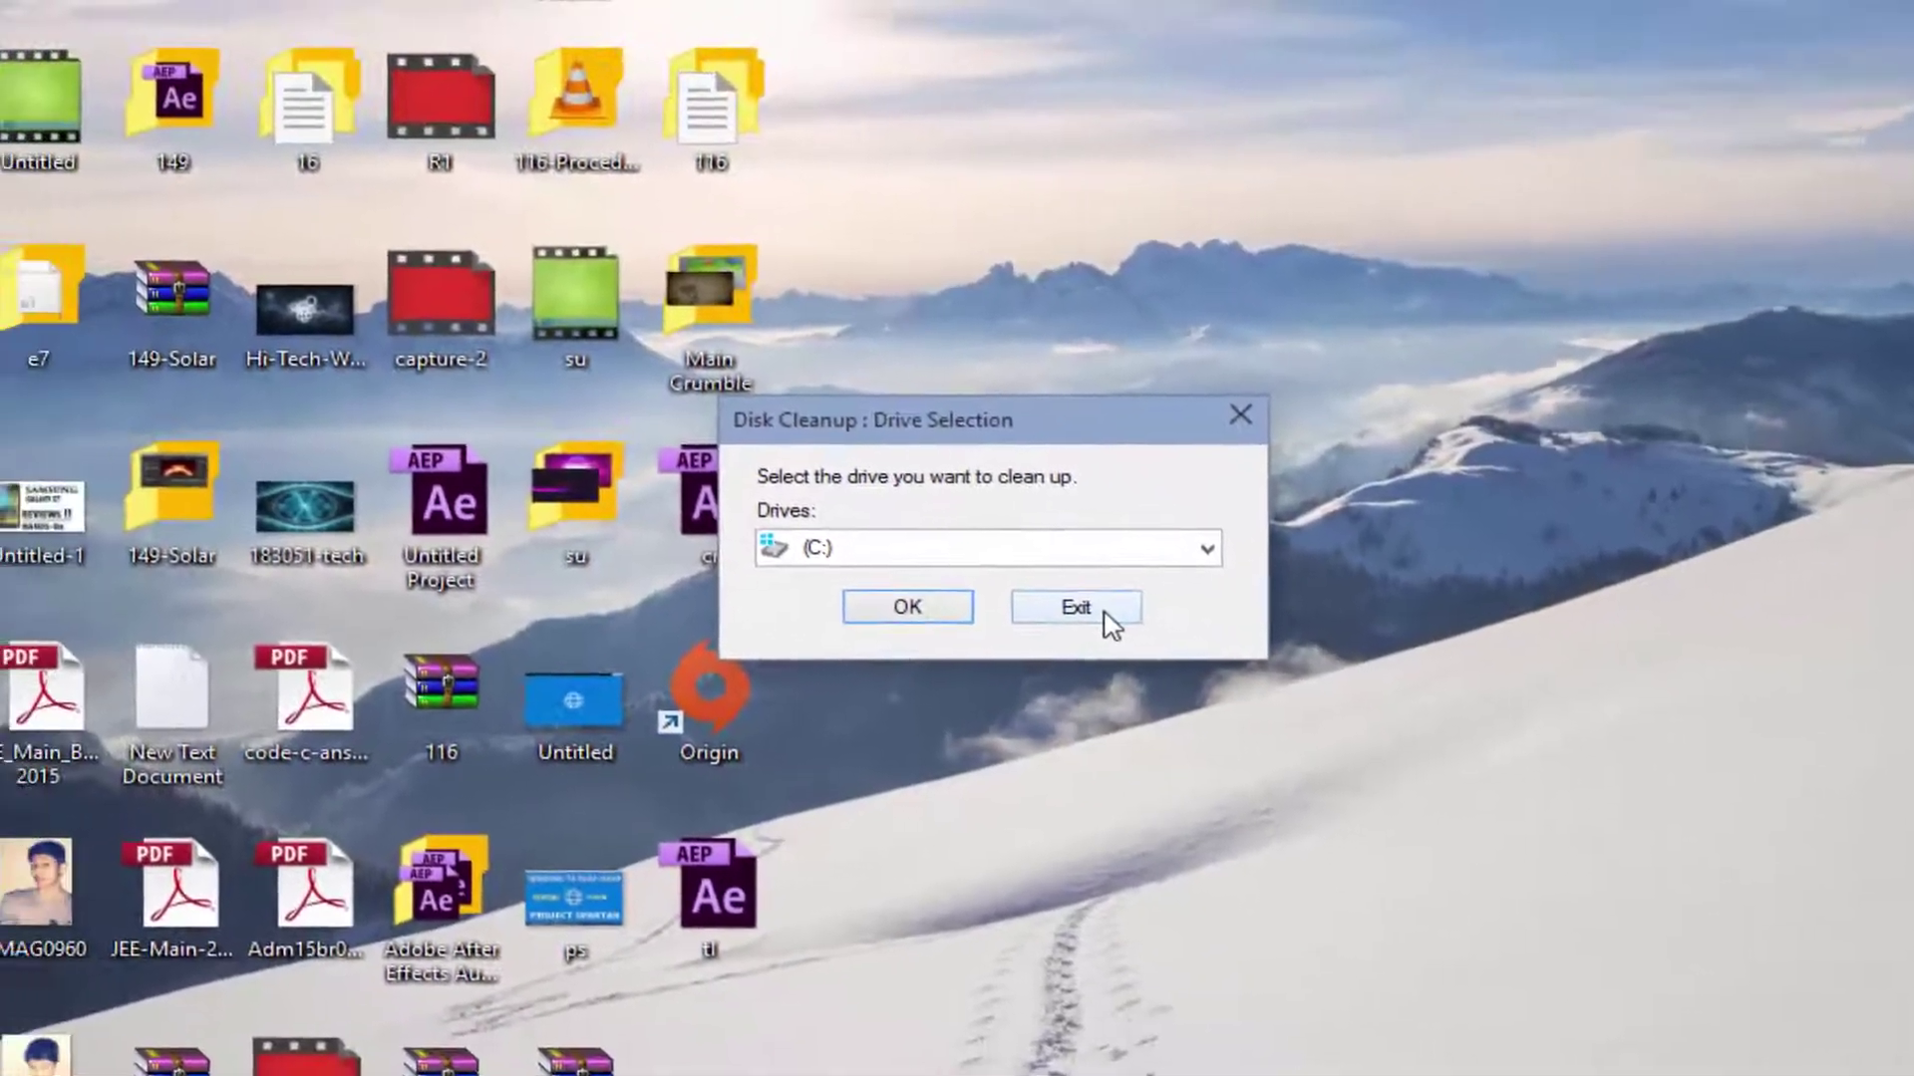
pyautogui.click(1104, 591)
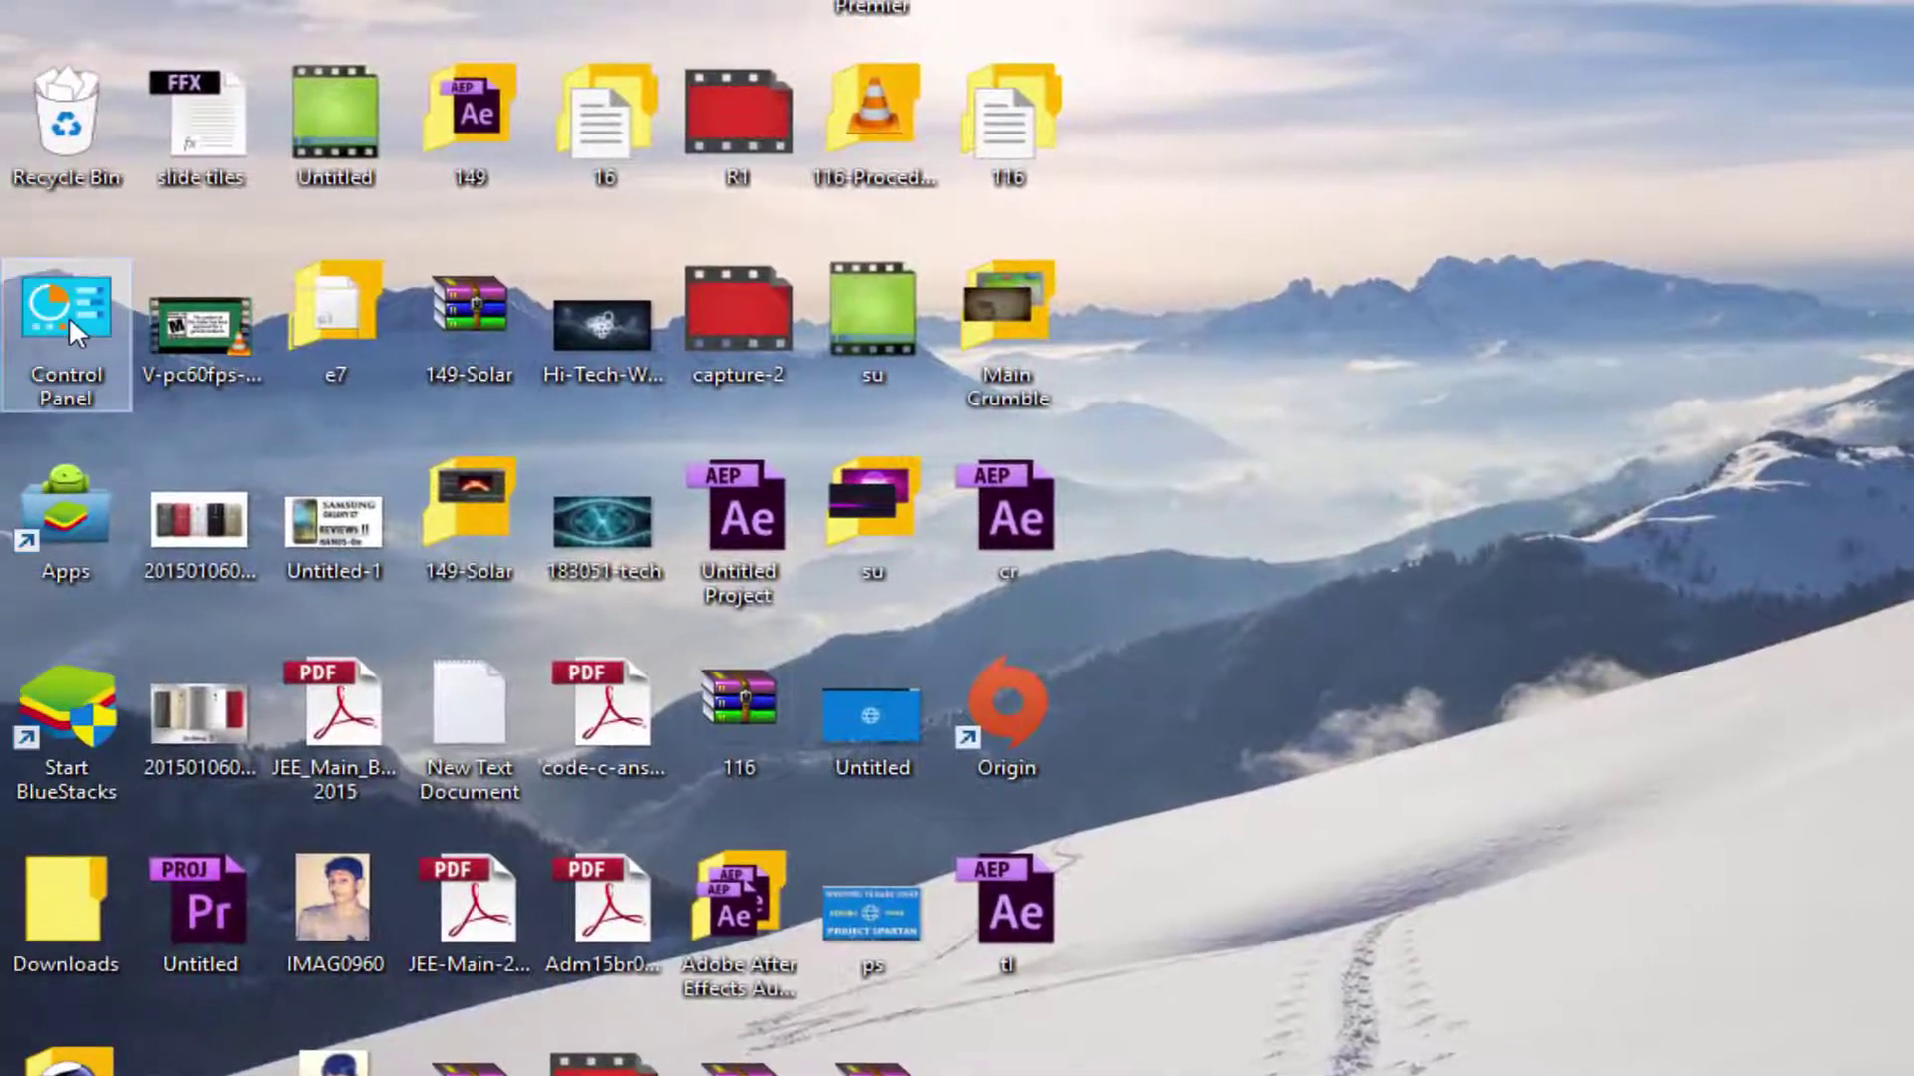
# Open Administrative Tools in Control Panel and select the Disk Cleanup shortcut
pyautogui.doubleClick(60, 325)
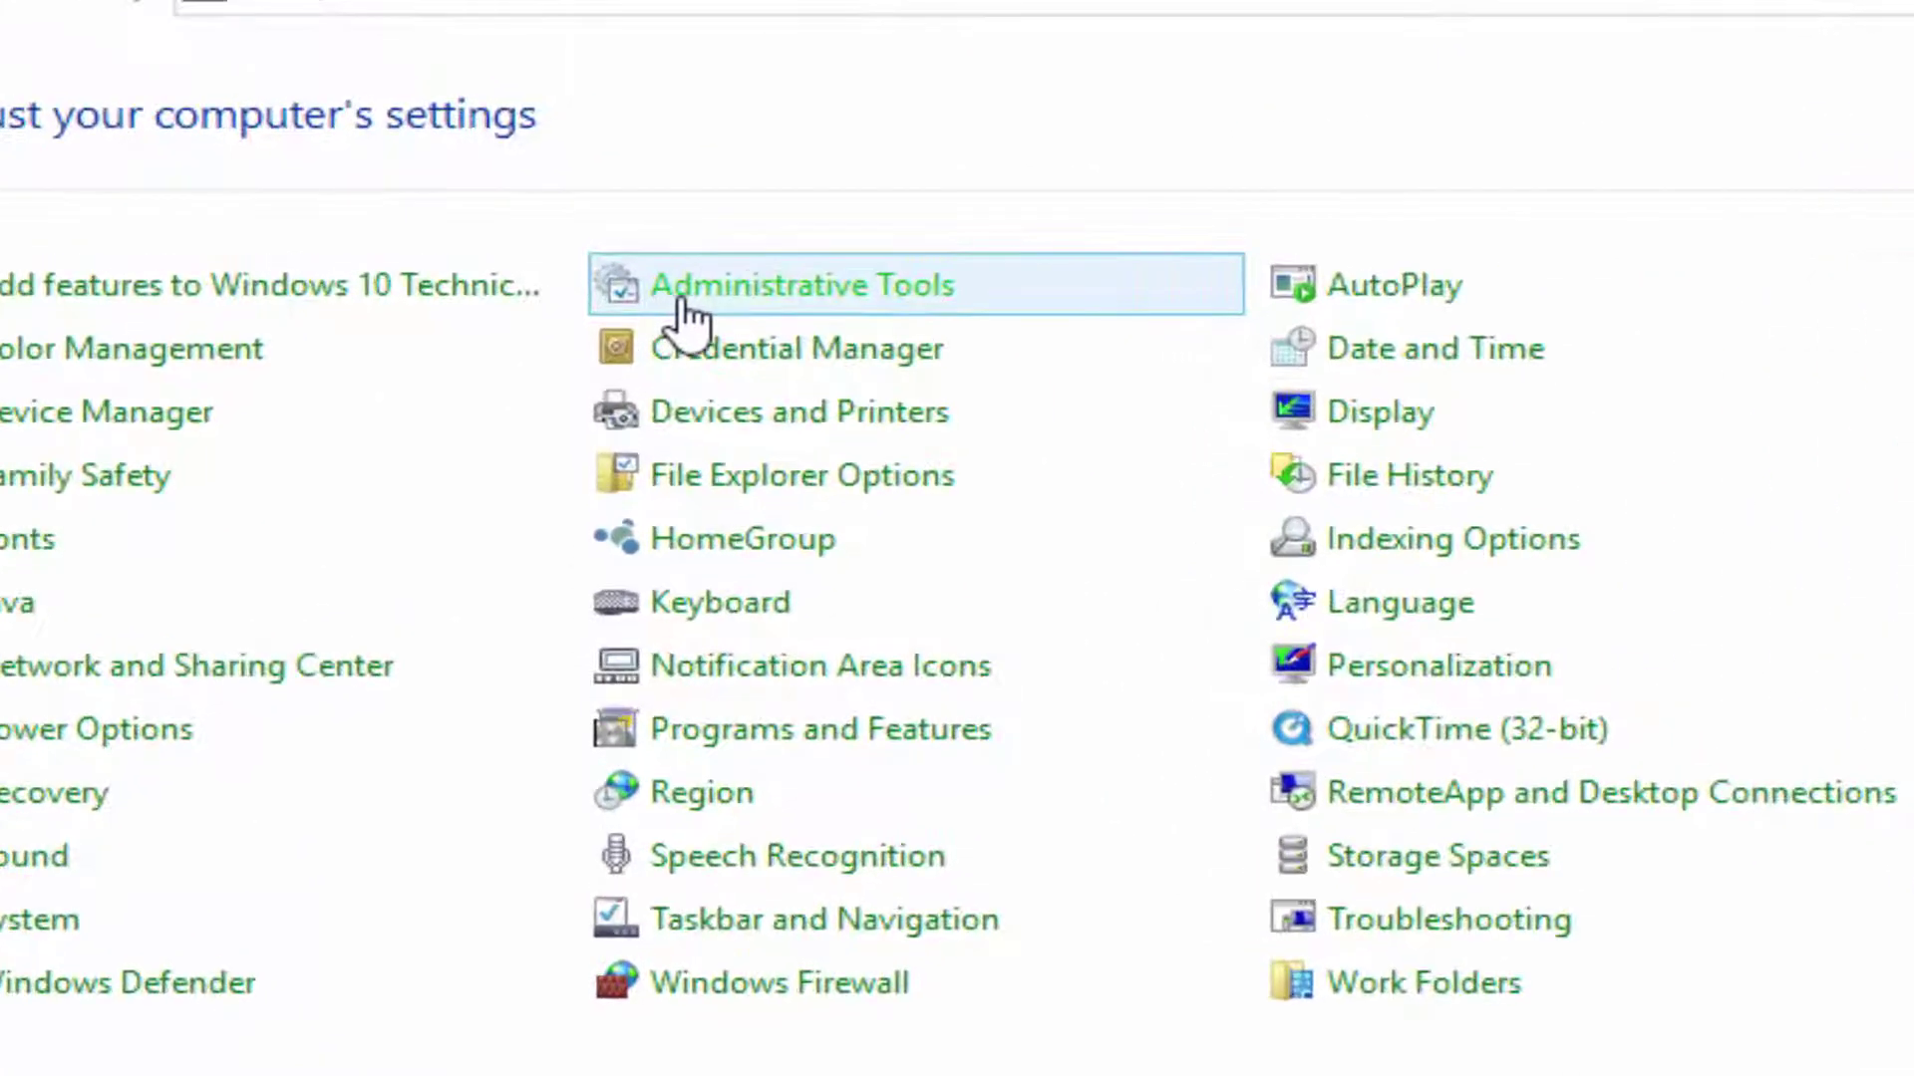
pyautogui.click(683, 304)
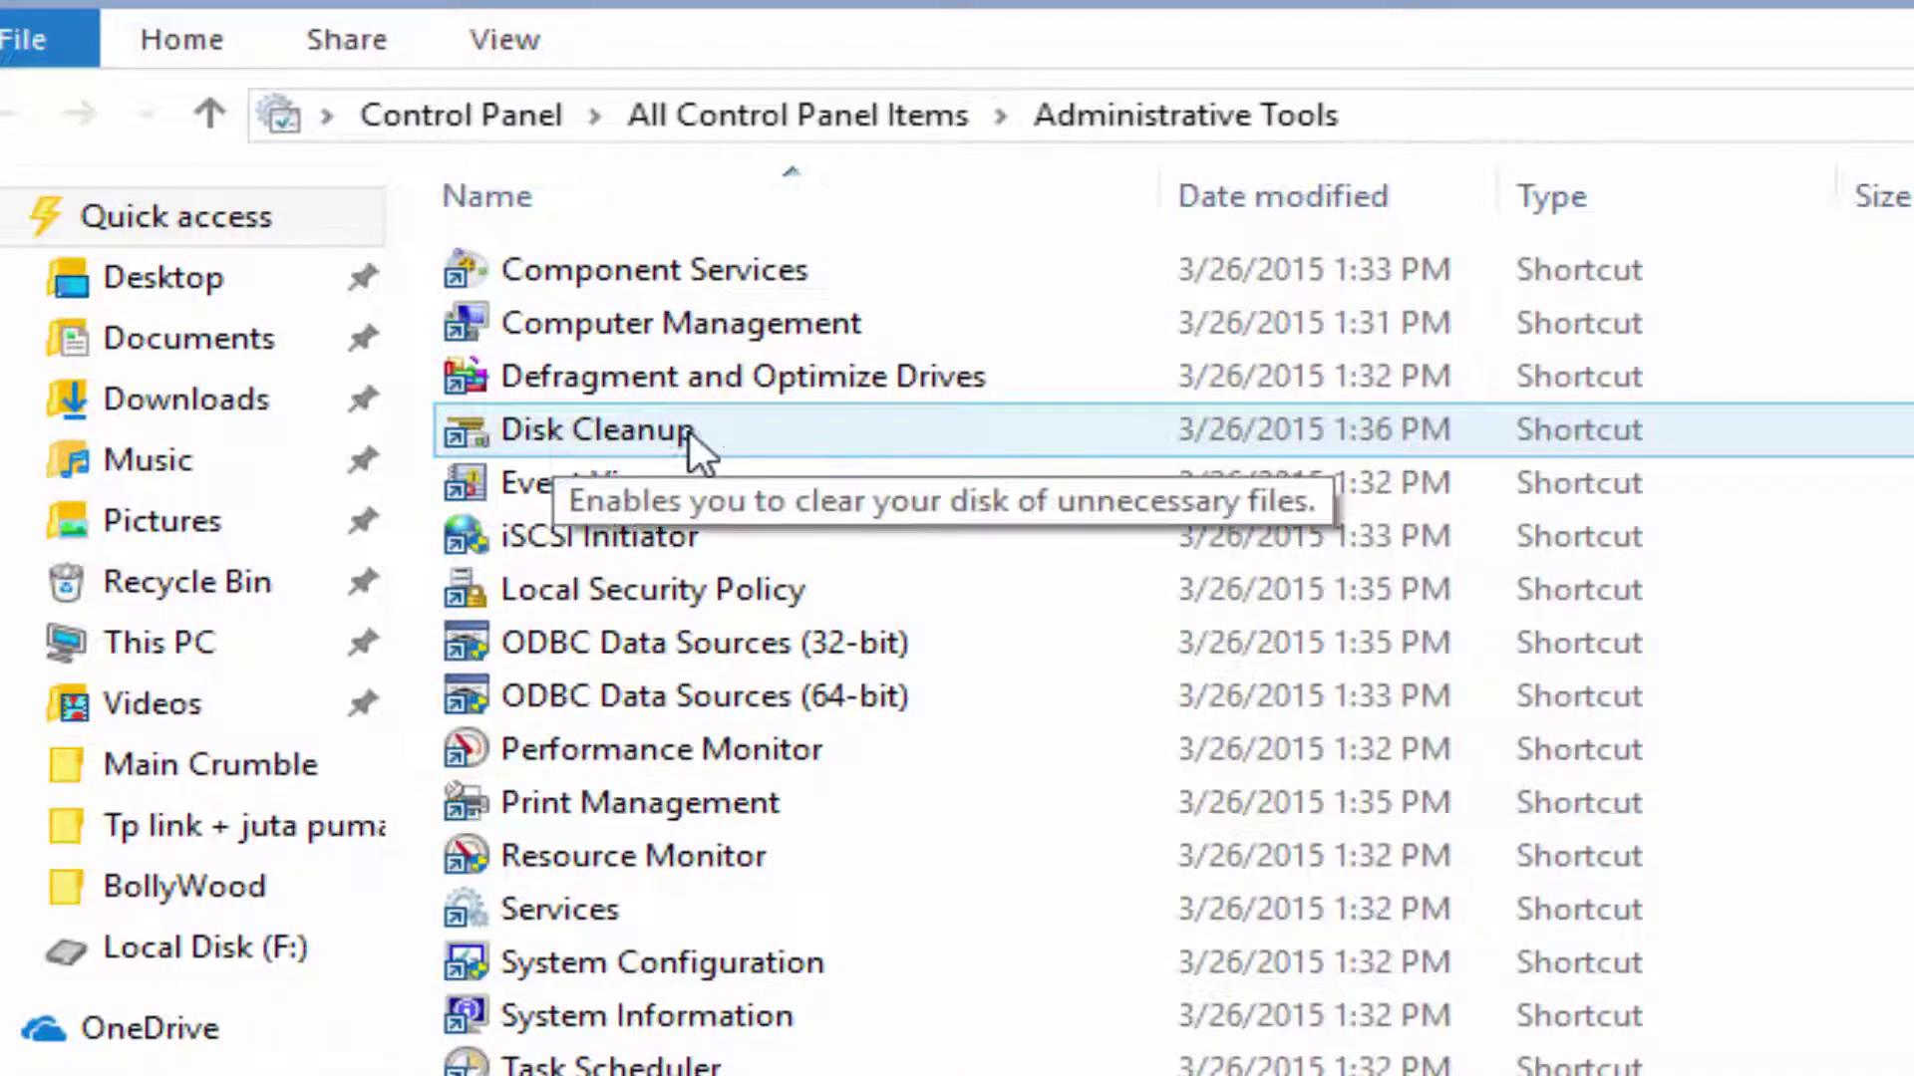
pyautogui.click(750, 431)
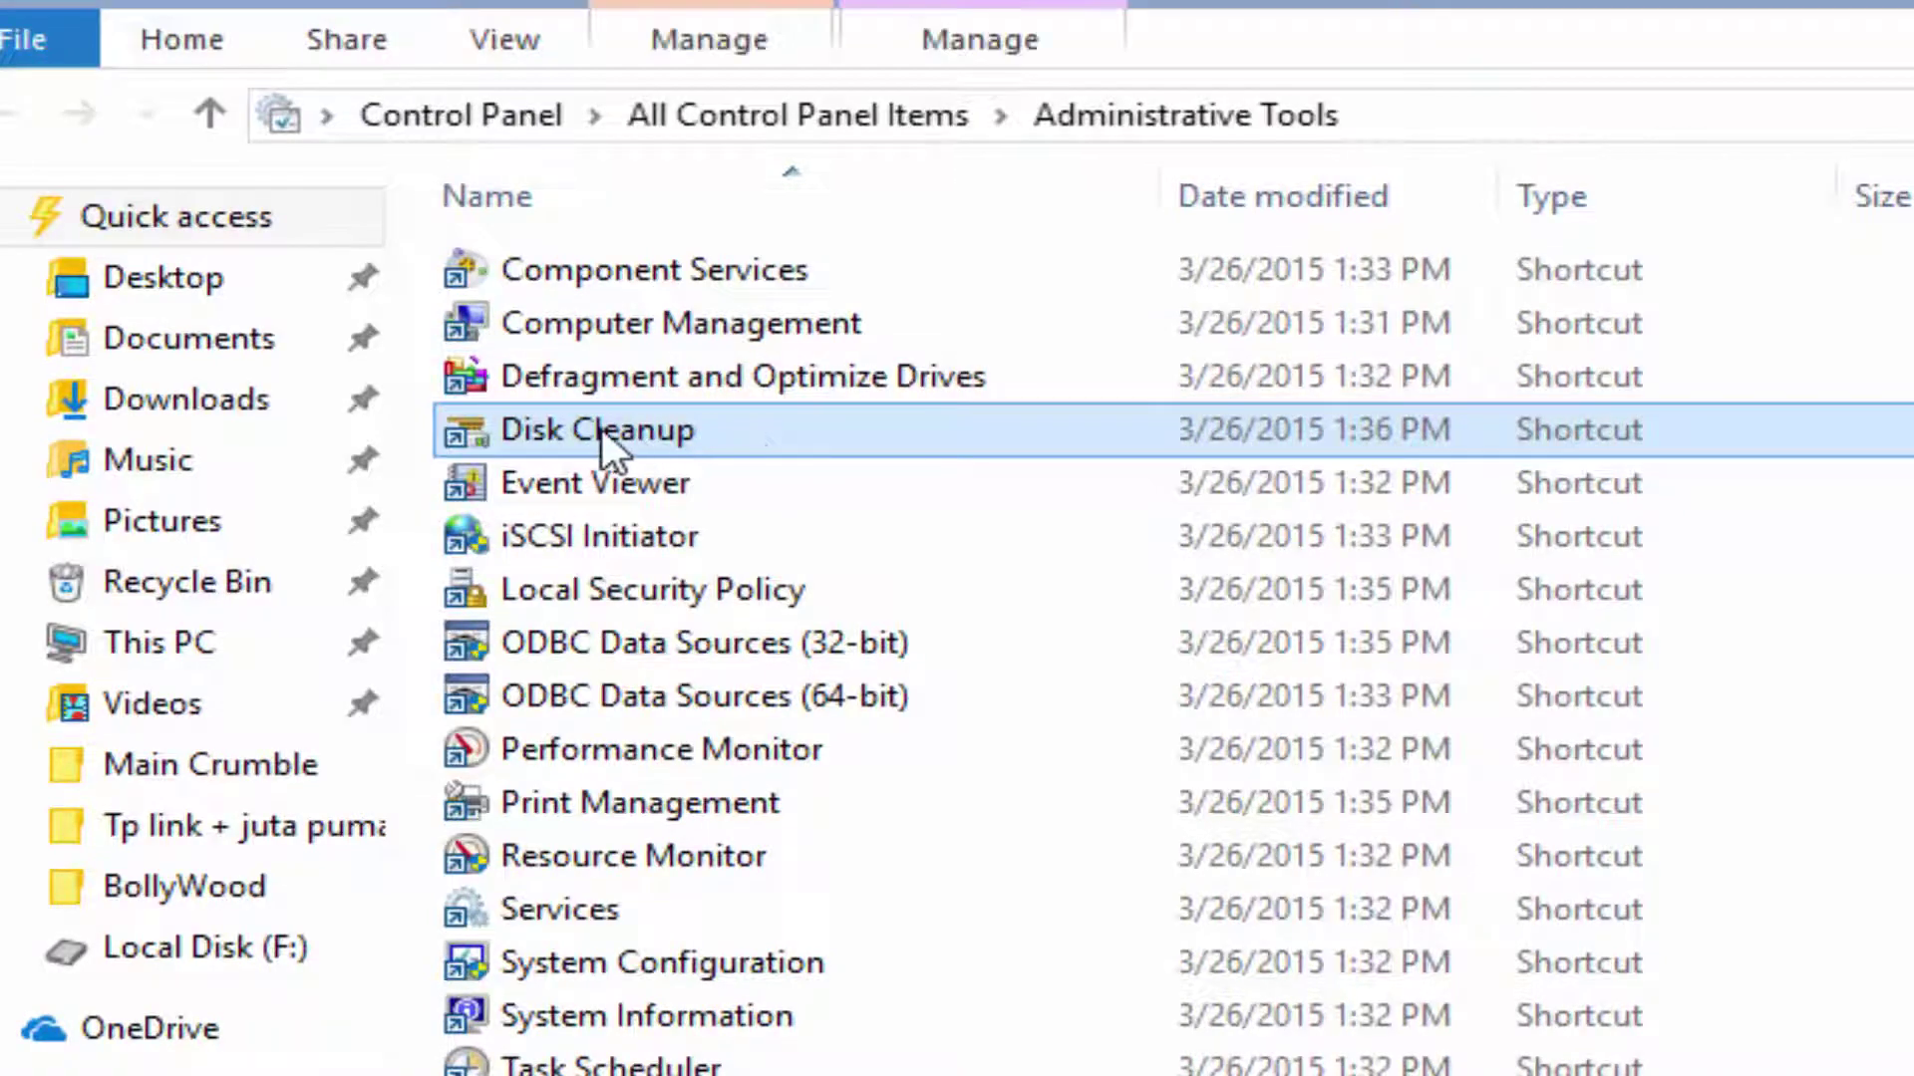
# Launch Disk Cleanup, close Administrative Tools, and confirm drive (C:) for scanning
pyautogui.doubleClick(695, 427)
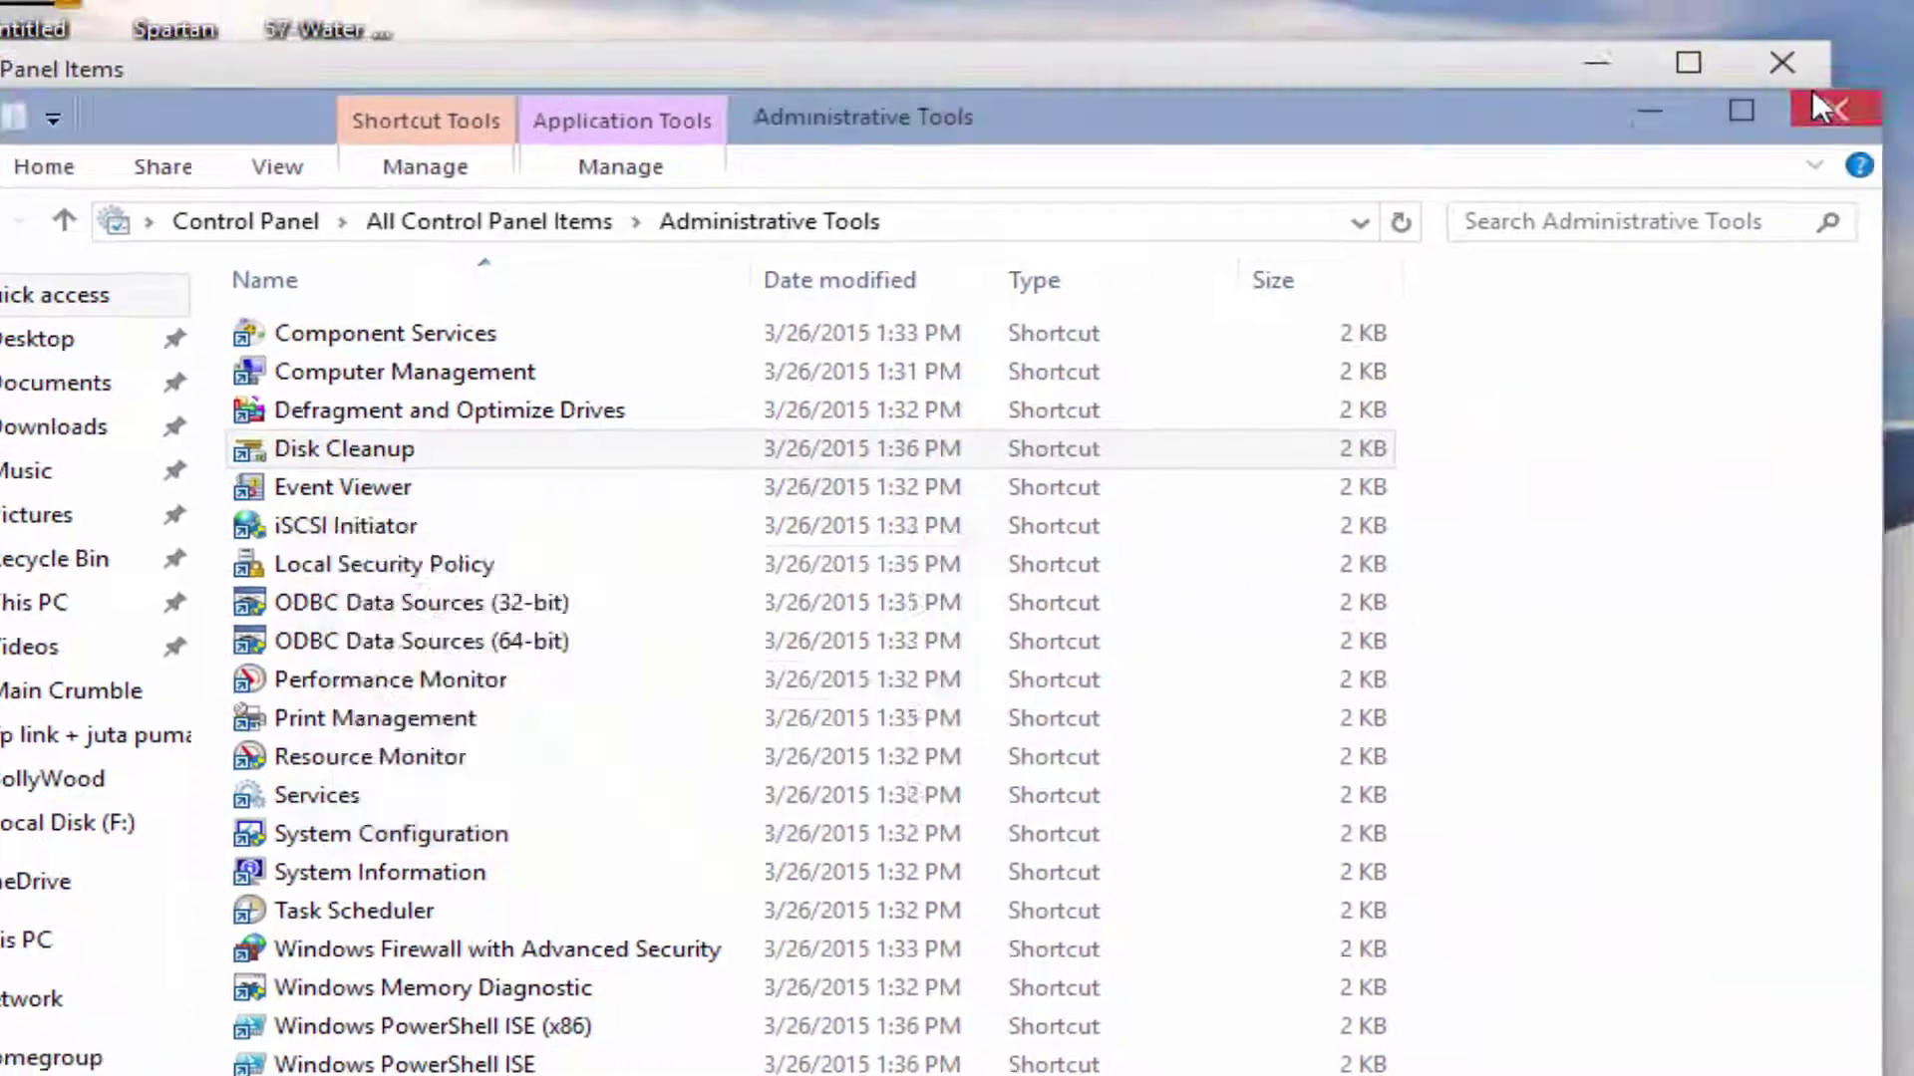
pyautogui.click(1832, 107)
pyautogui.click(449, 692)
pyautogui.click(482, 698)
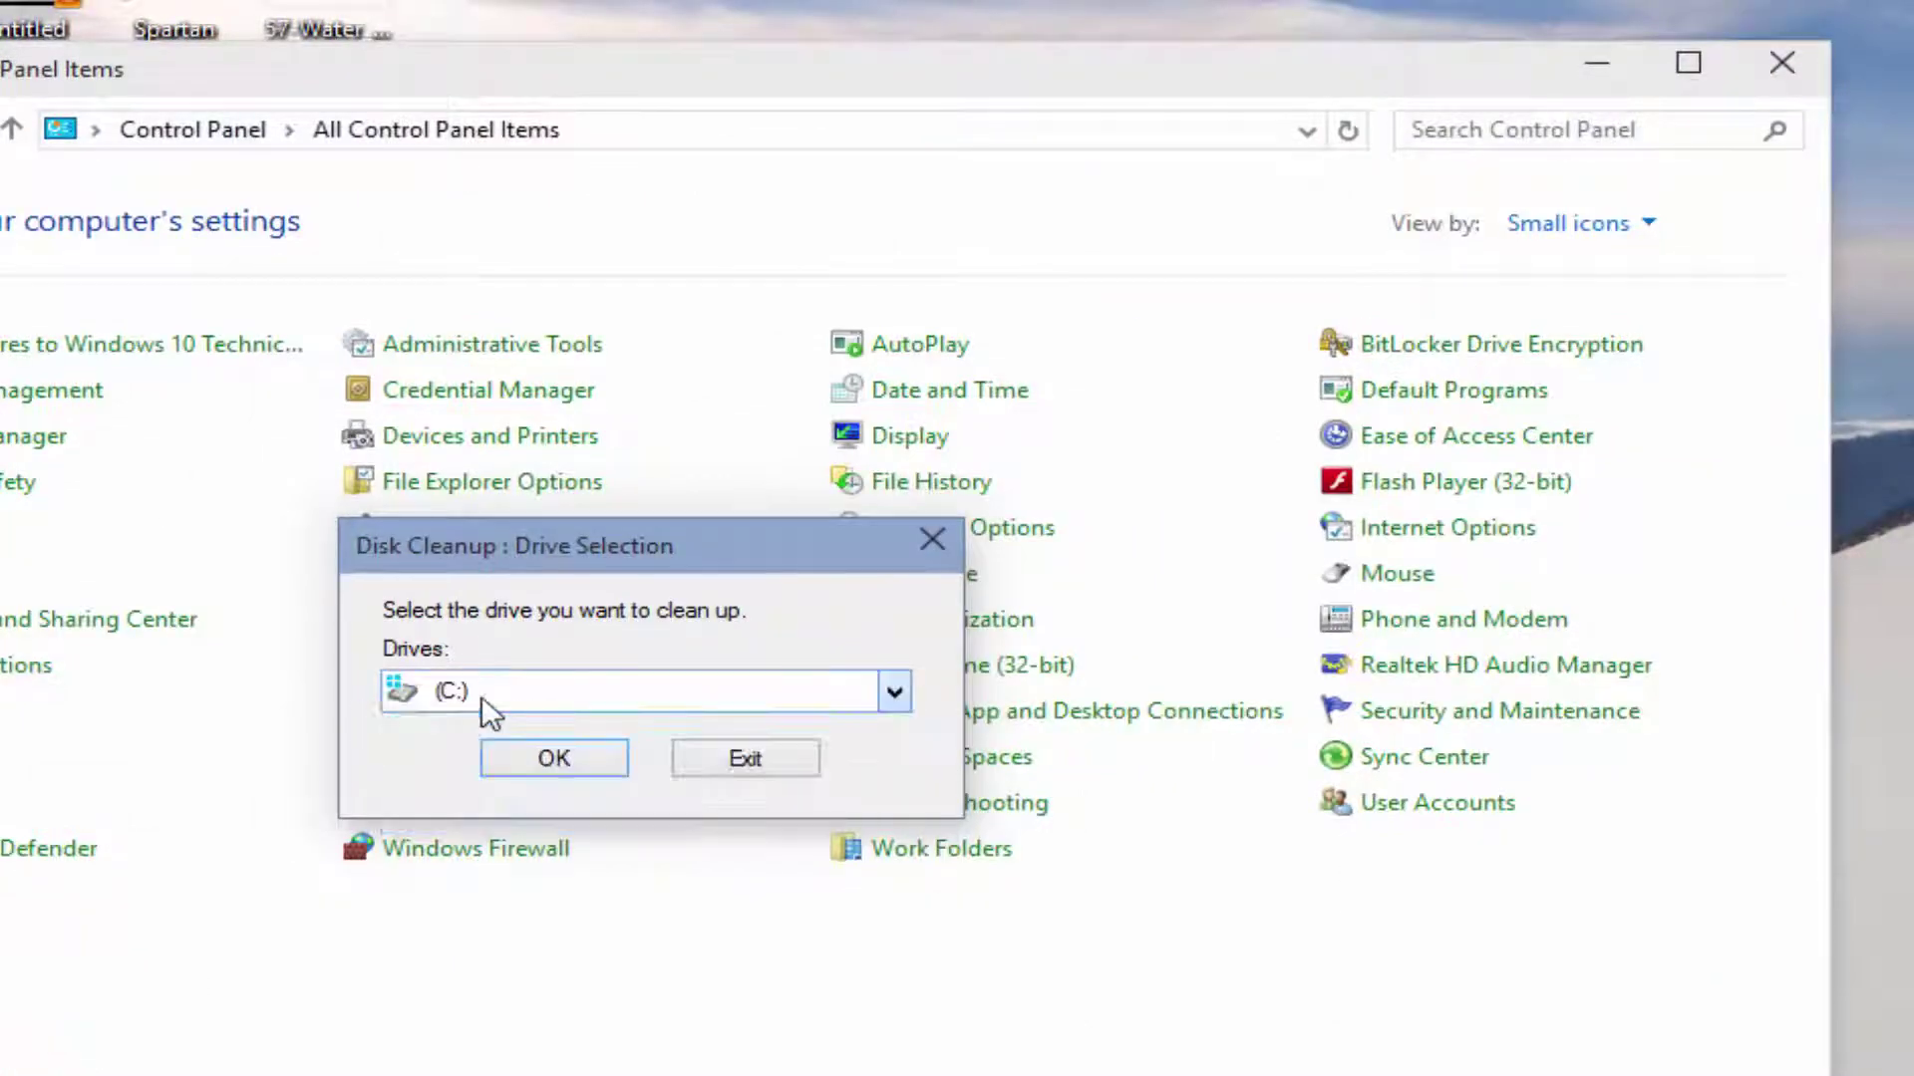
pyautogui.click(538, 759)
# Close Control Panel and review the Disk Cleanup list offering up to 10.2 MB
pyautogui.click(1799, 66)
pyautogui.rightClick(1505, 80)
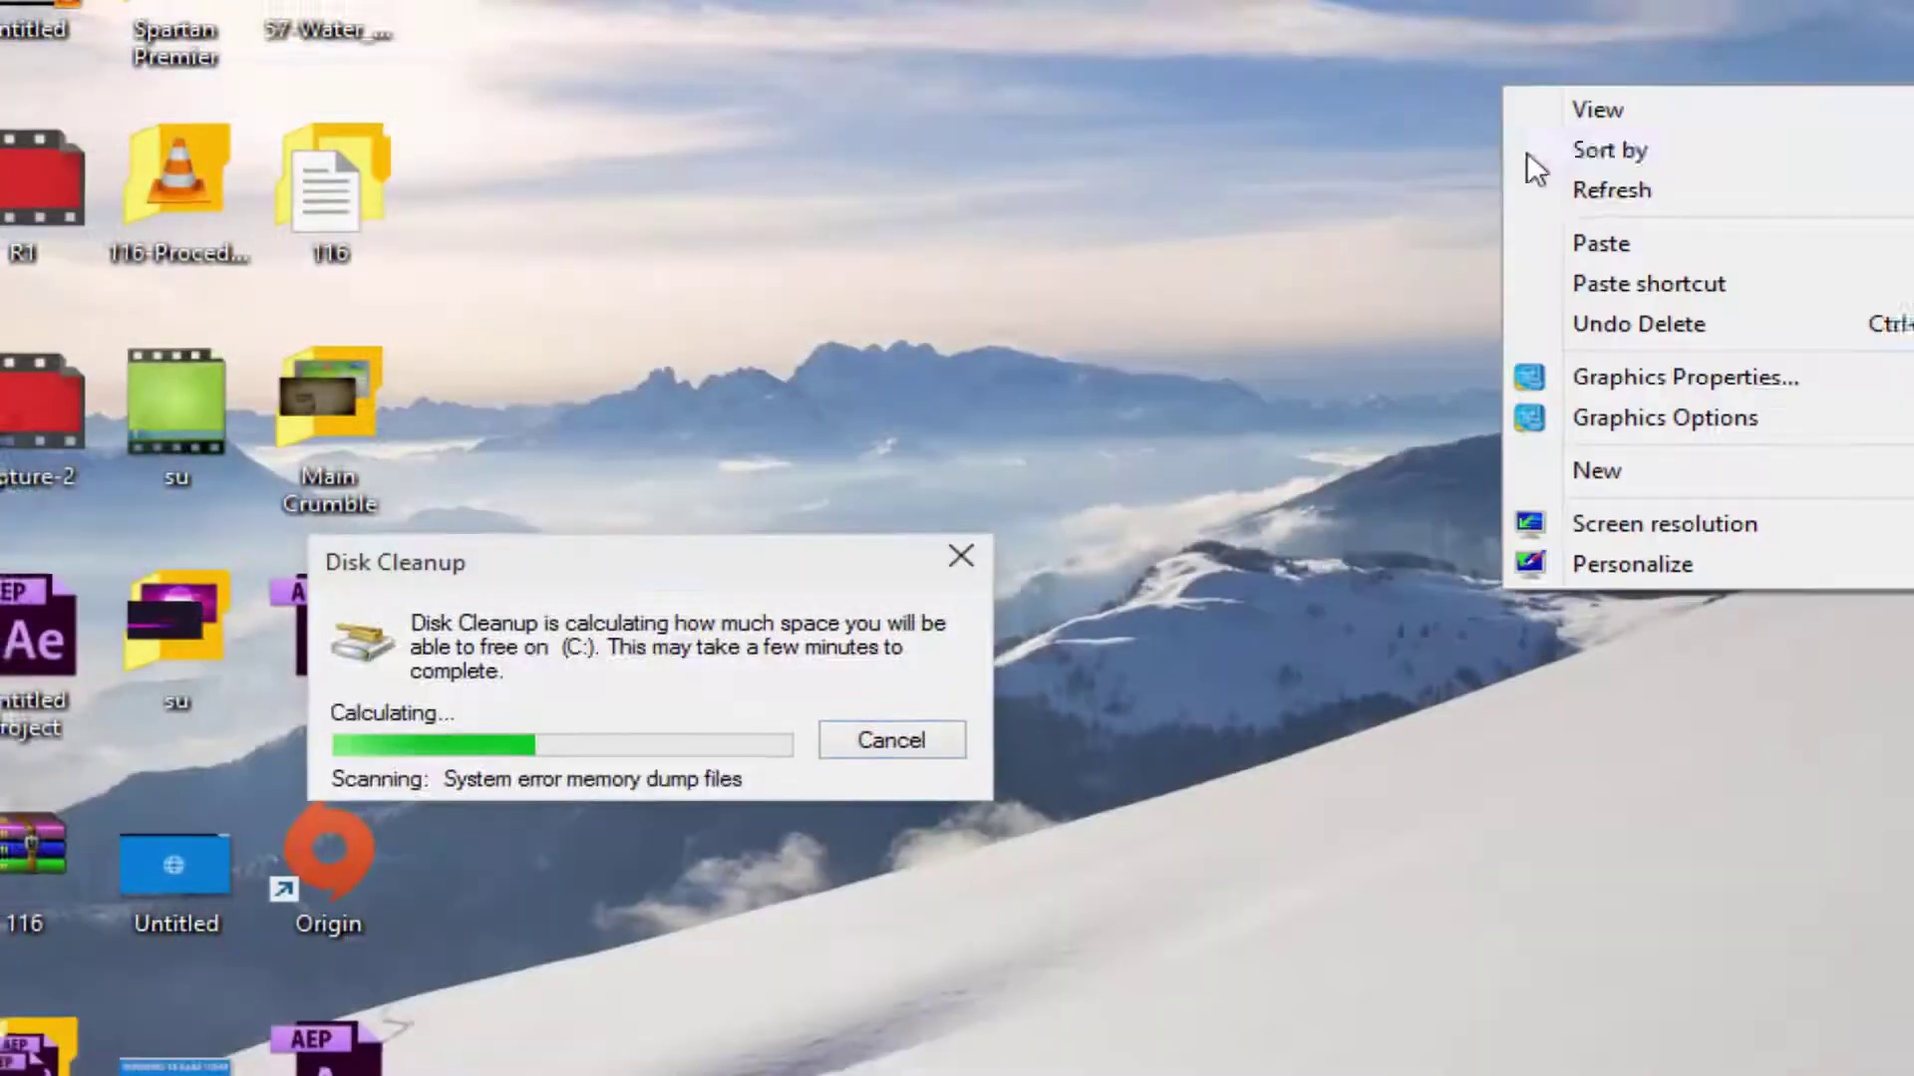
pyautogui.click(522, 401)
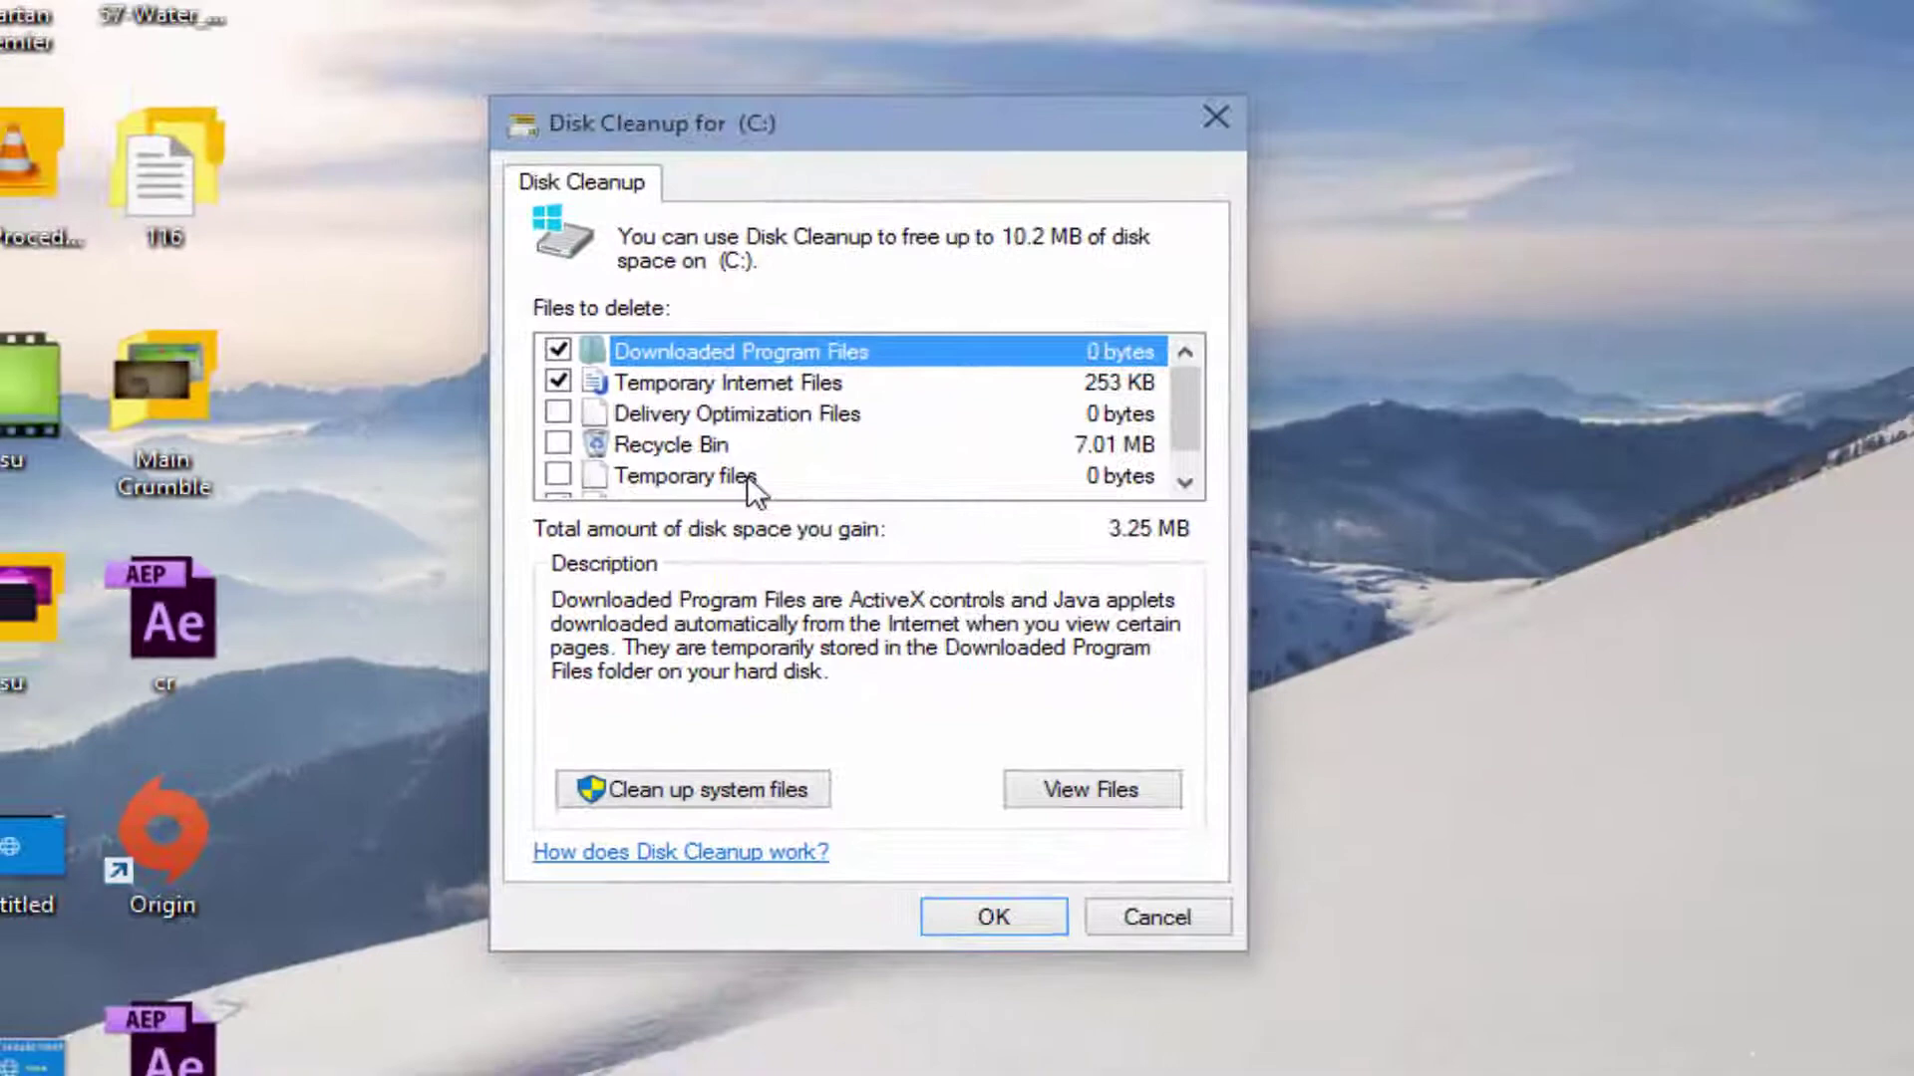
pyautogui.scroll(-1, 749, 484)
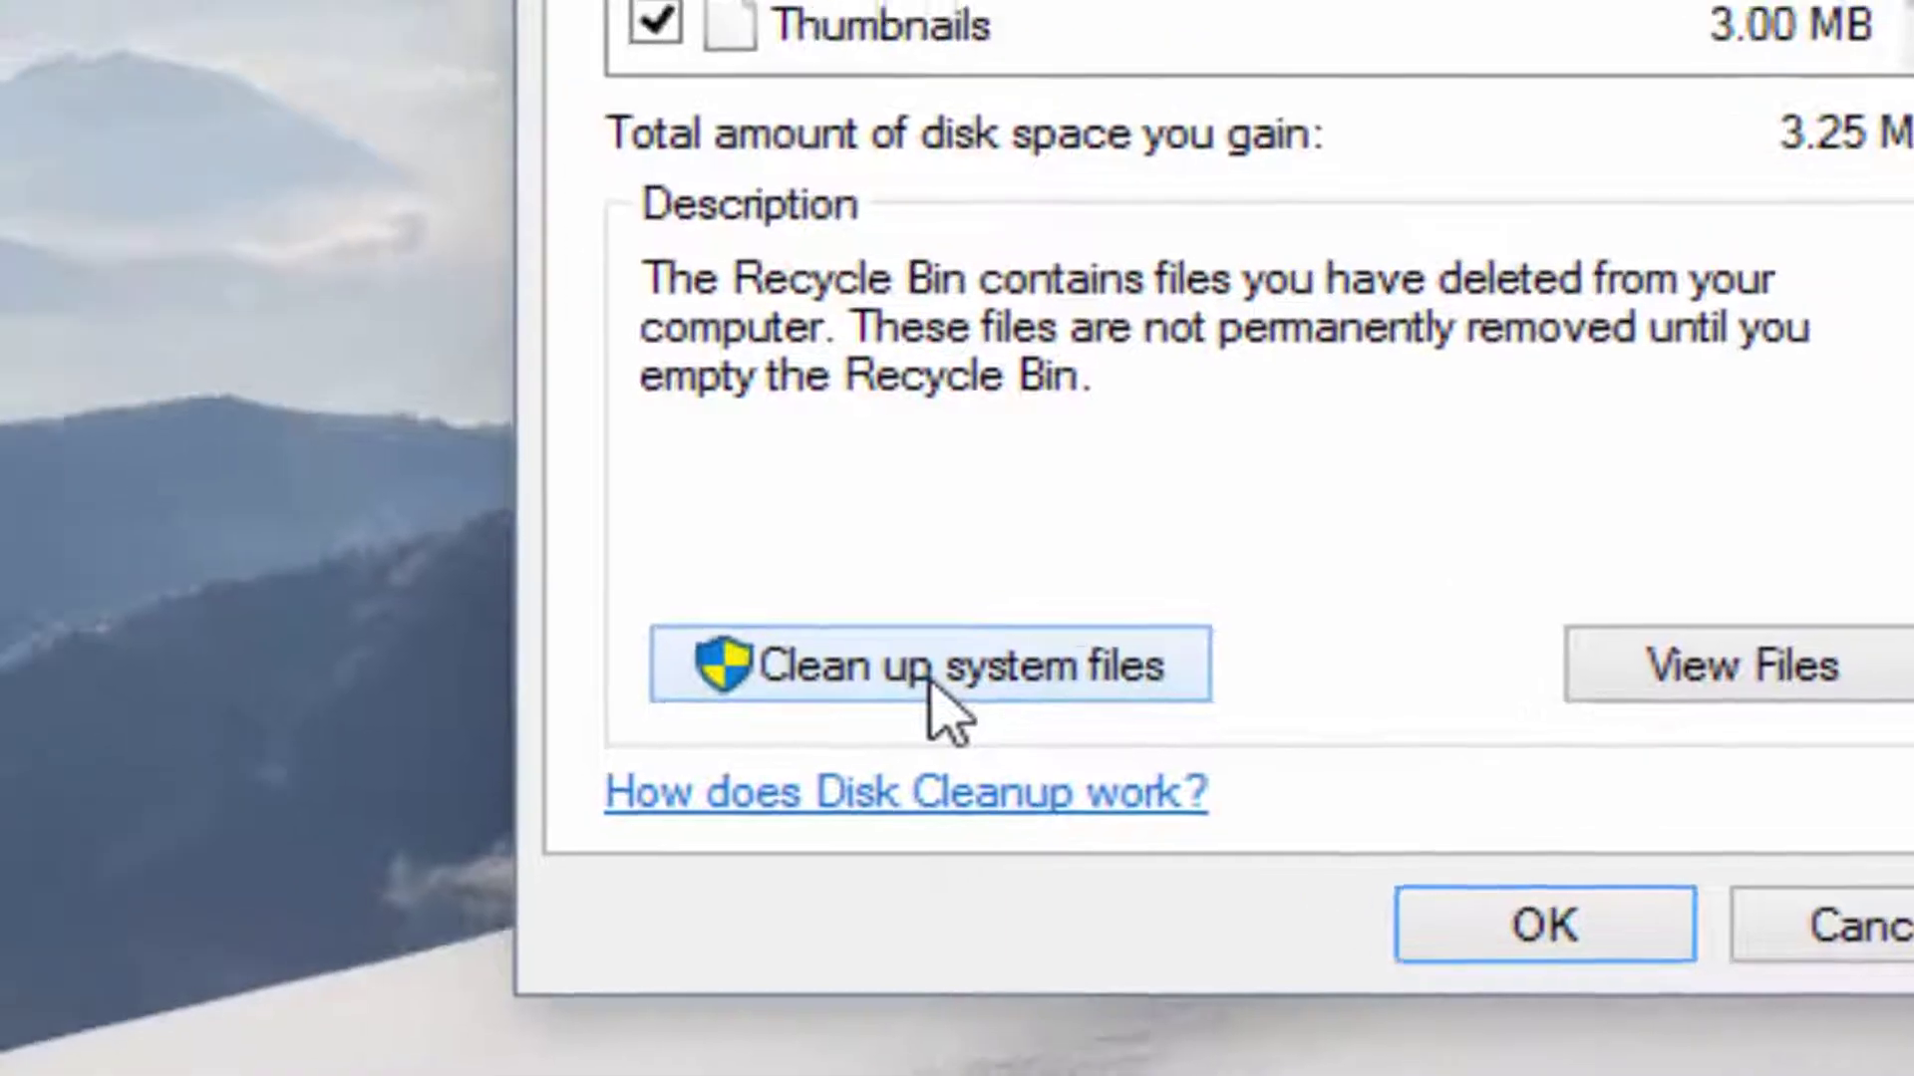
# Rescan drive (C:) including system files
pyautogui.click(702, 643)
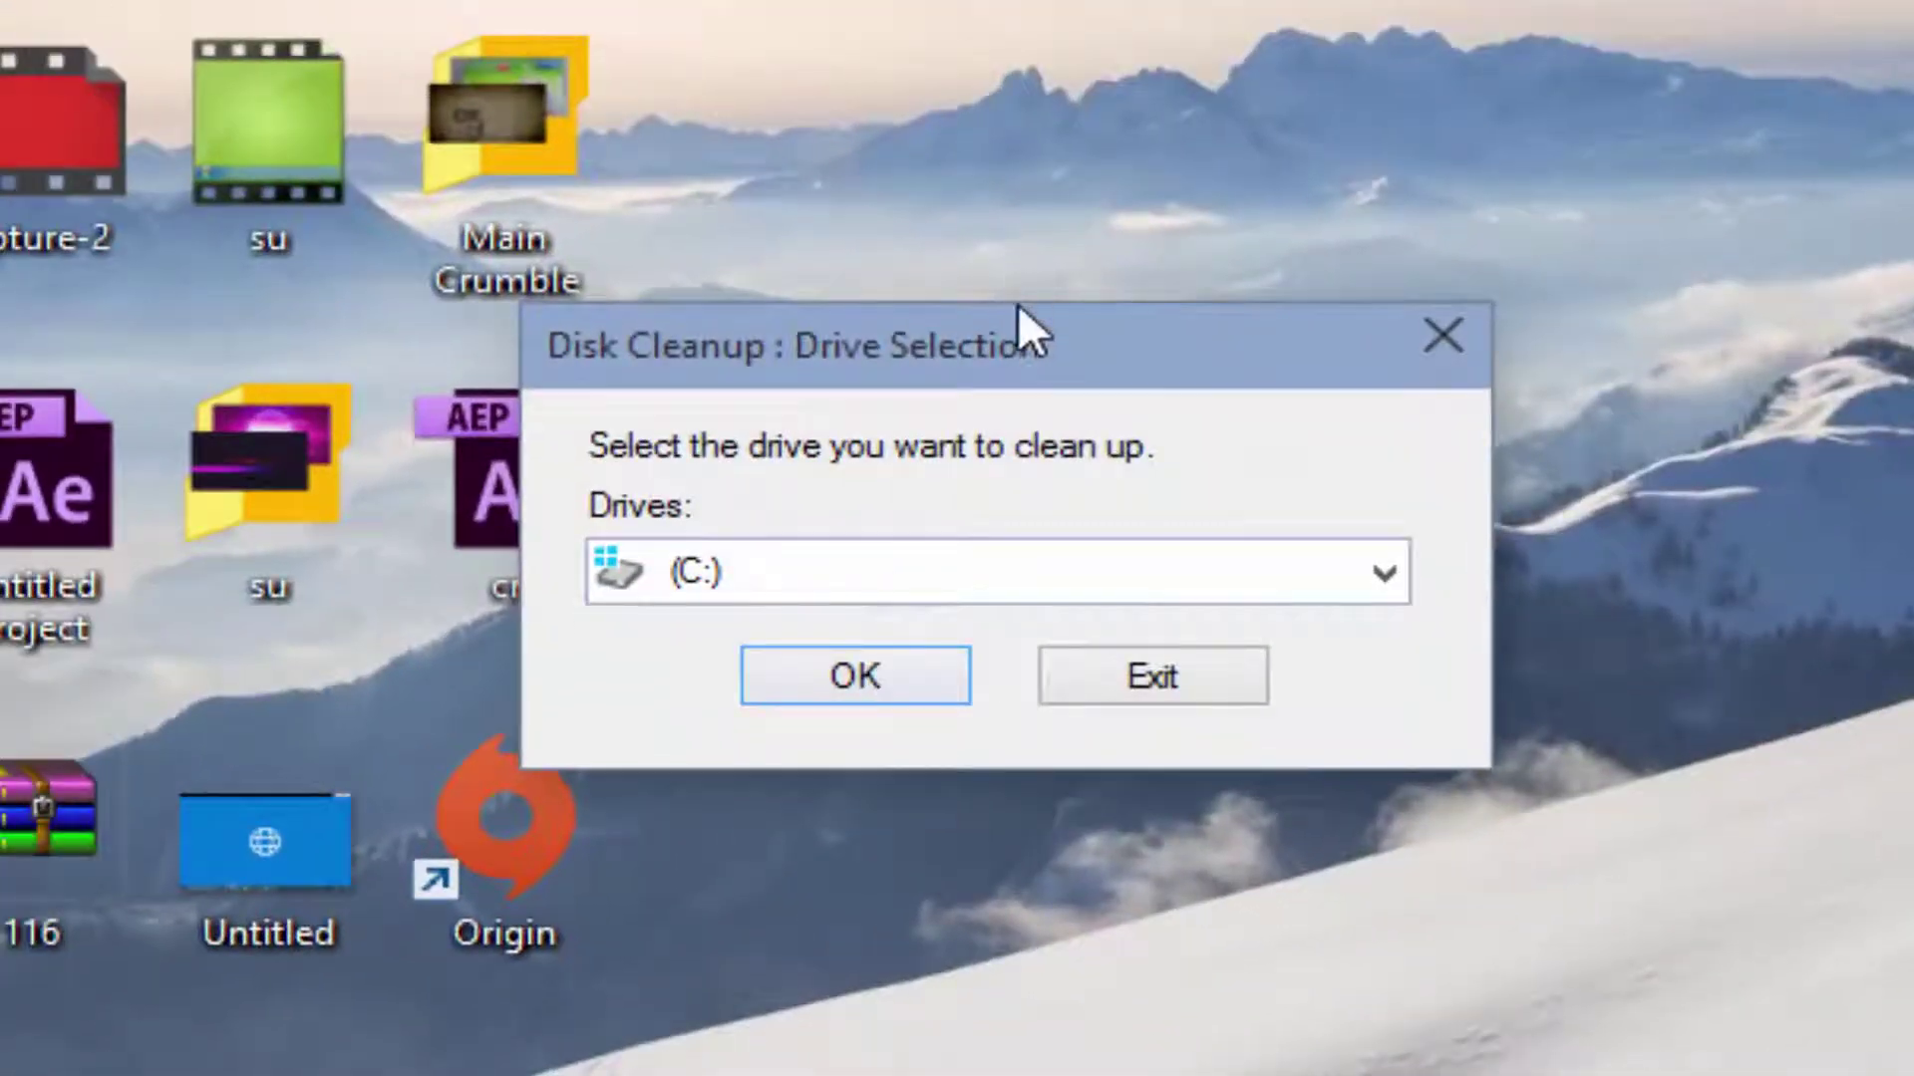
pyautogui.moveTo(1019, 303); pyautogui.dragTo(1279, 328)
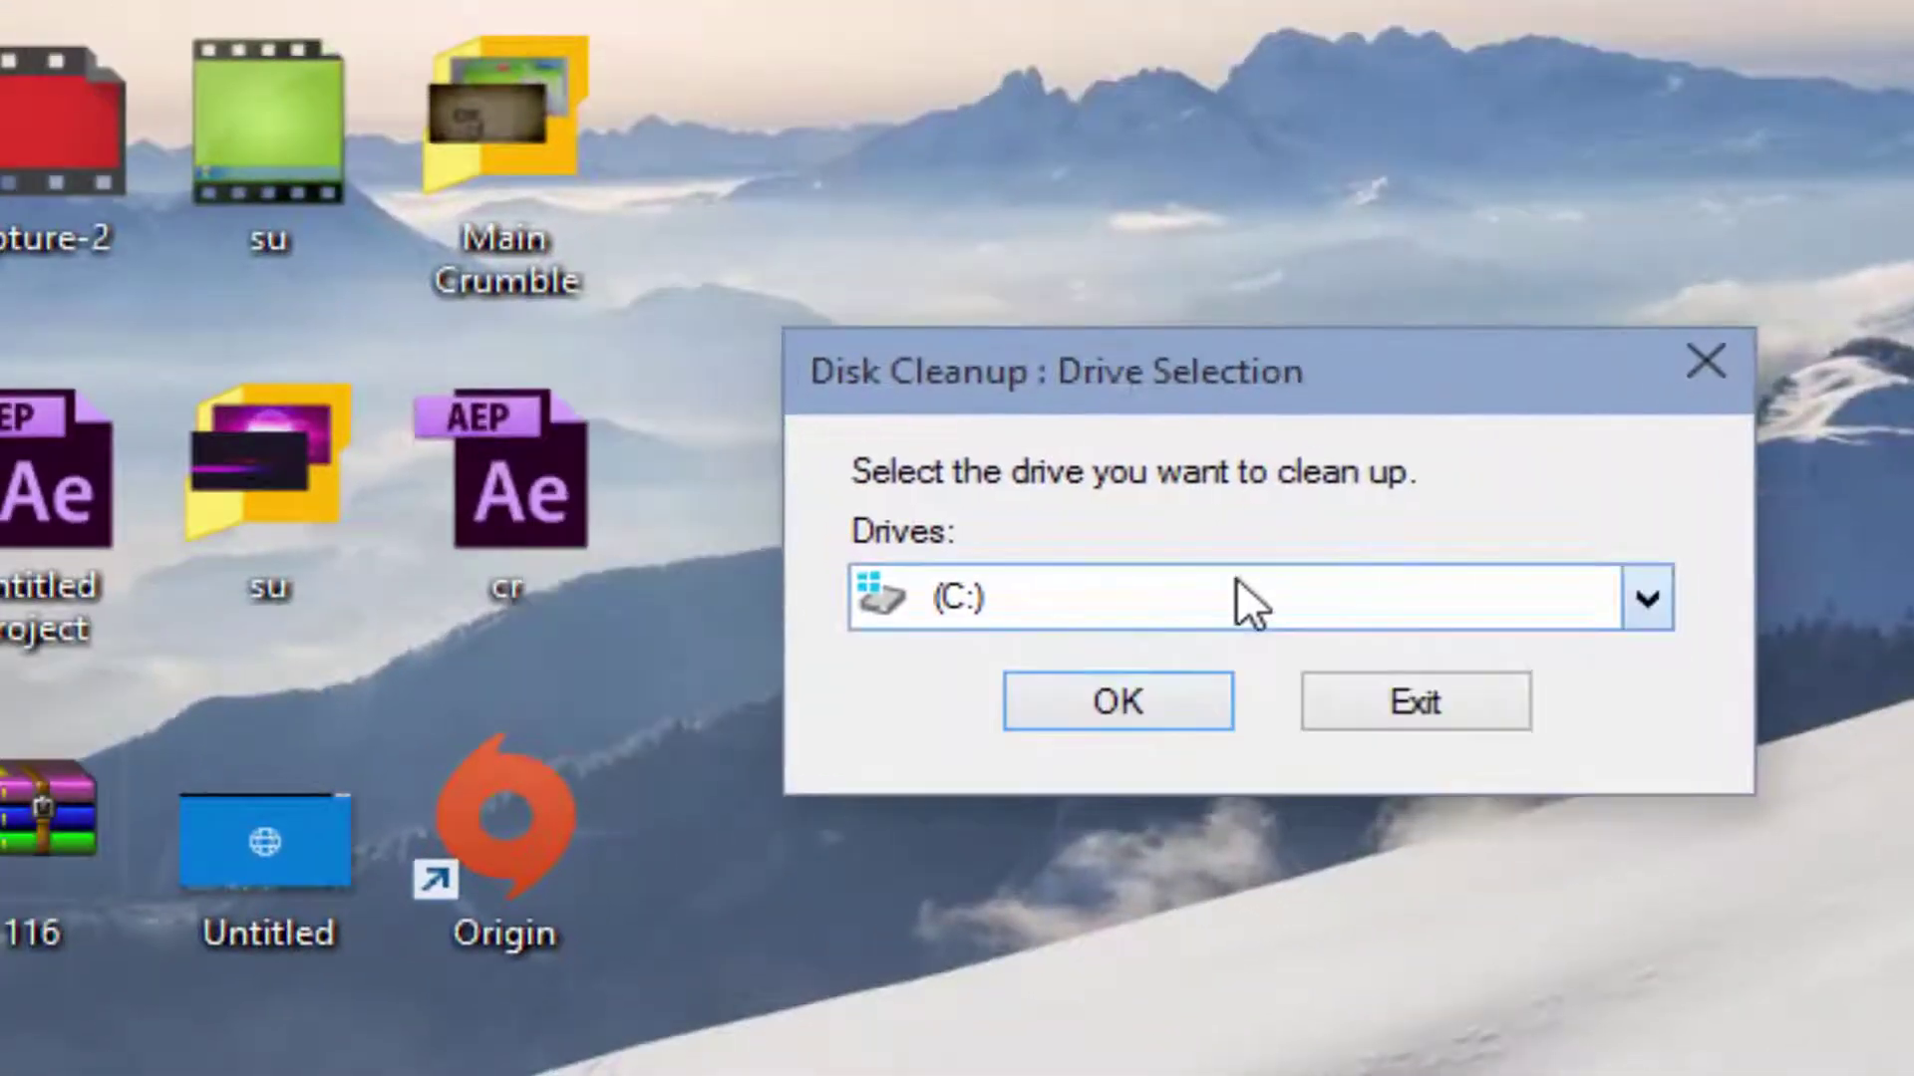
pyautogui.click(1235, 578)
pyautogui.click(1124, 693)
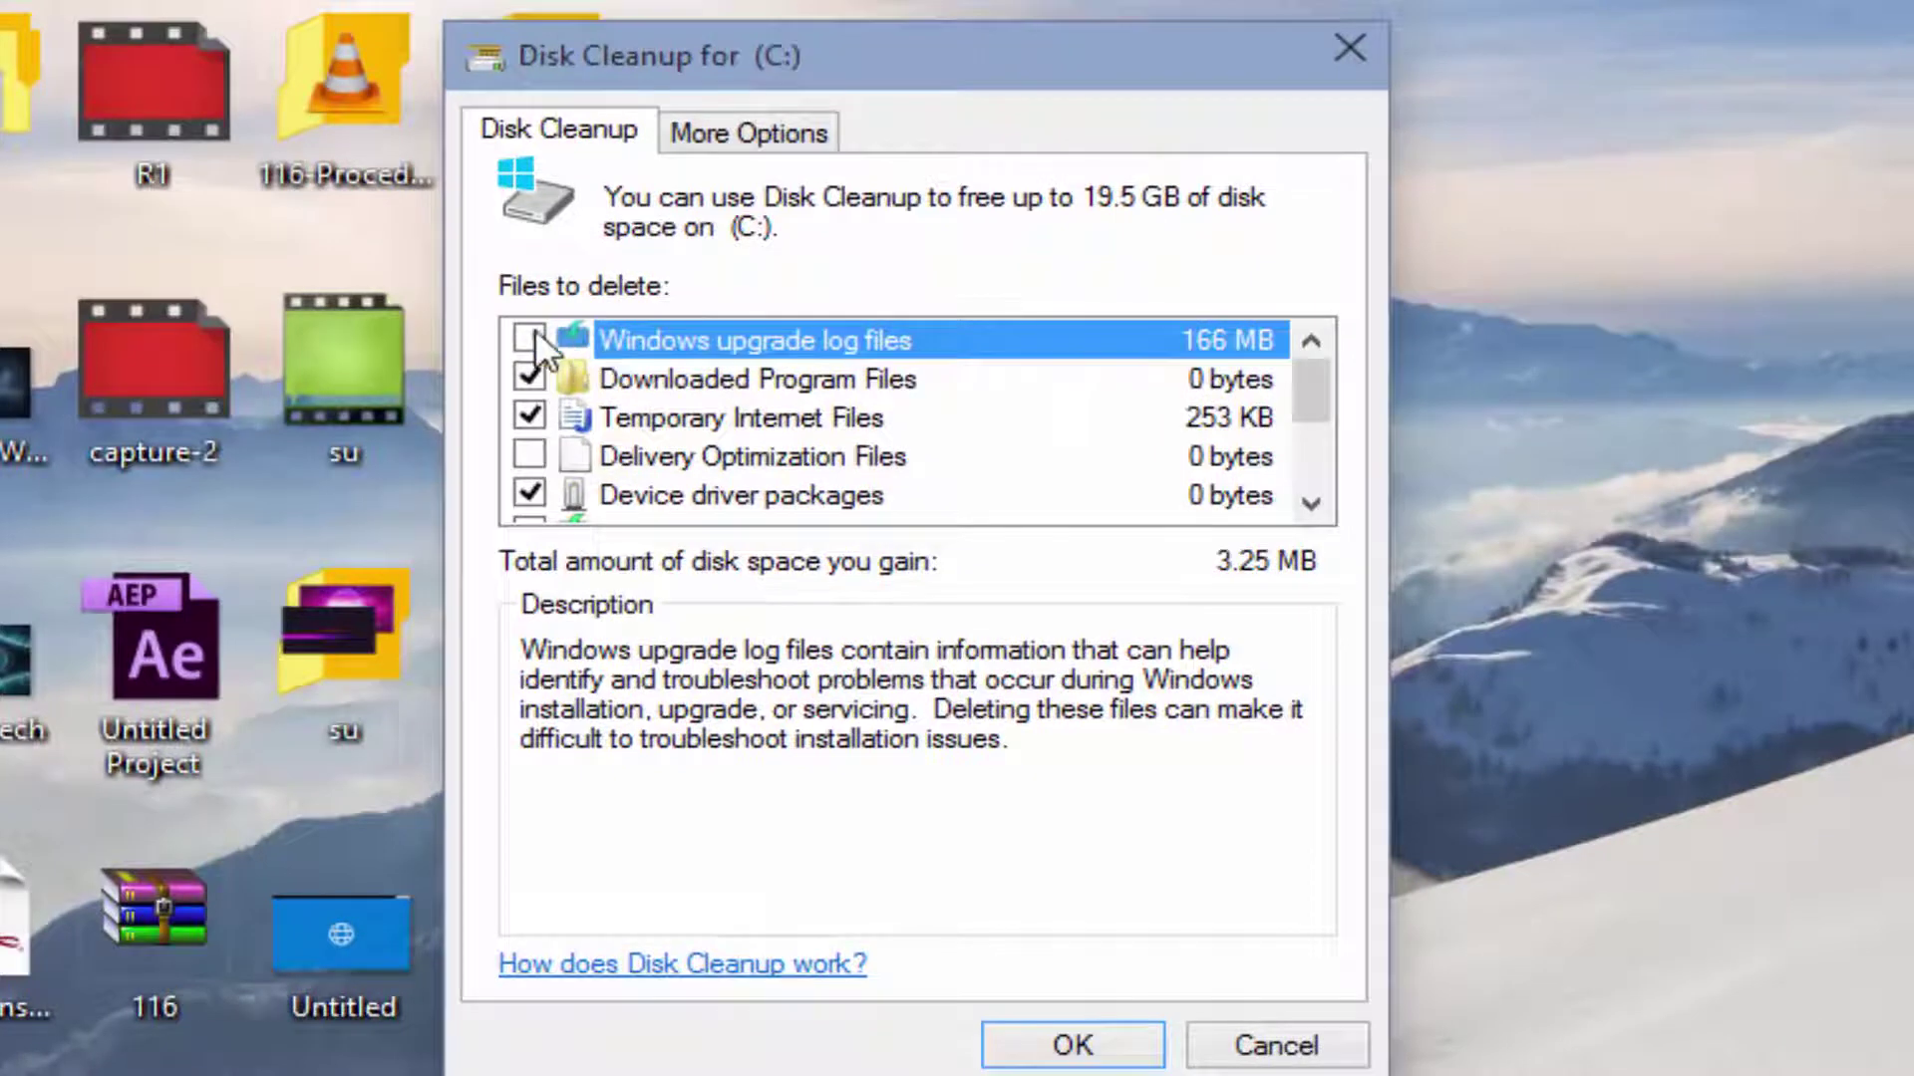
# Tick Windows upgrade log files and Delivery Optimization Files, then briefly check This PC's free space
pyautogui.click(530, 339)
pyautogui.click(520, 454)
pyautogui.scroll(-1, 517, 456)
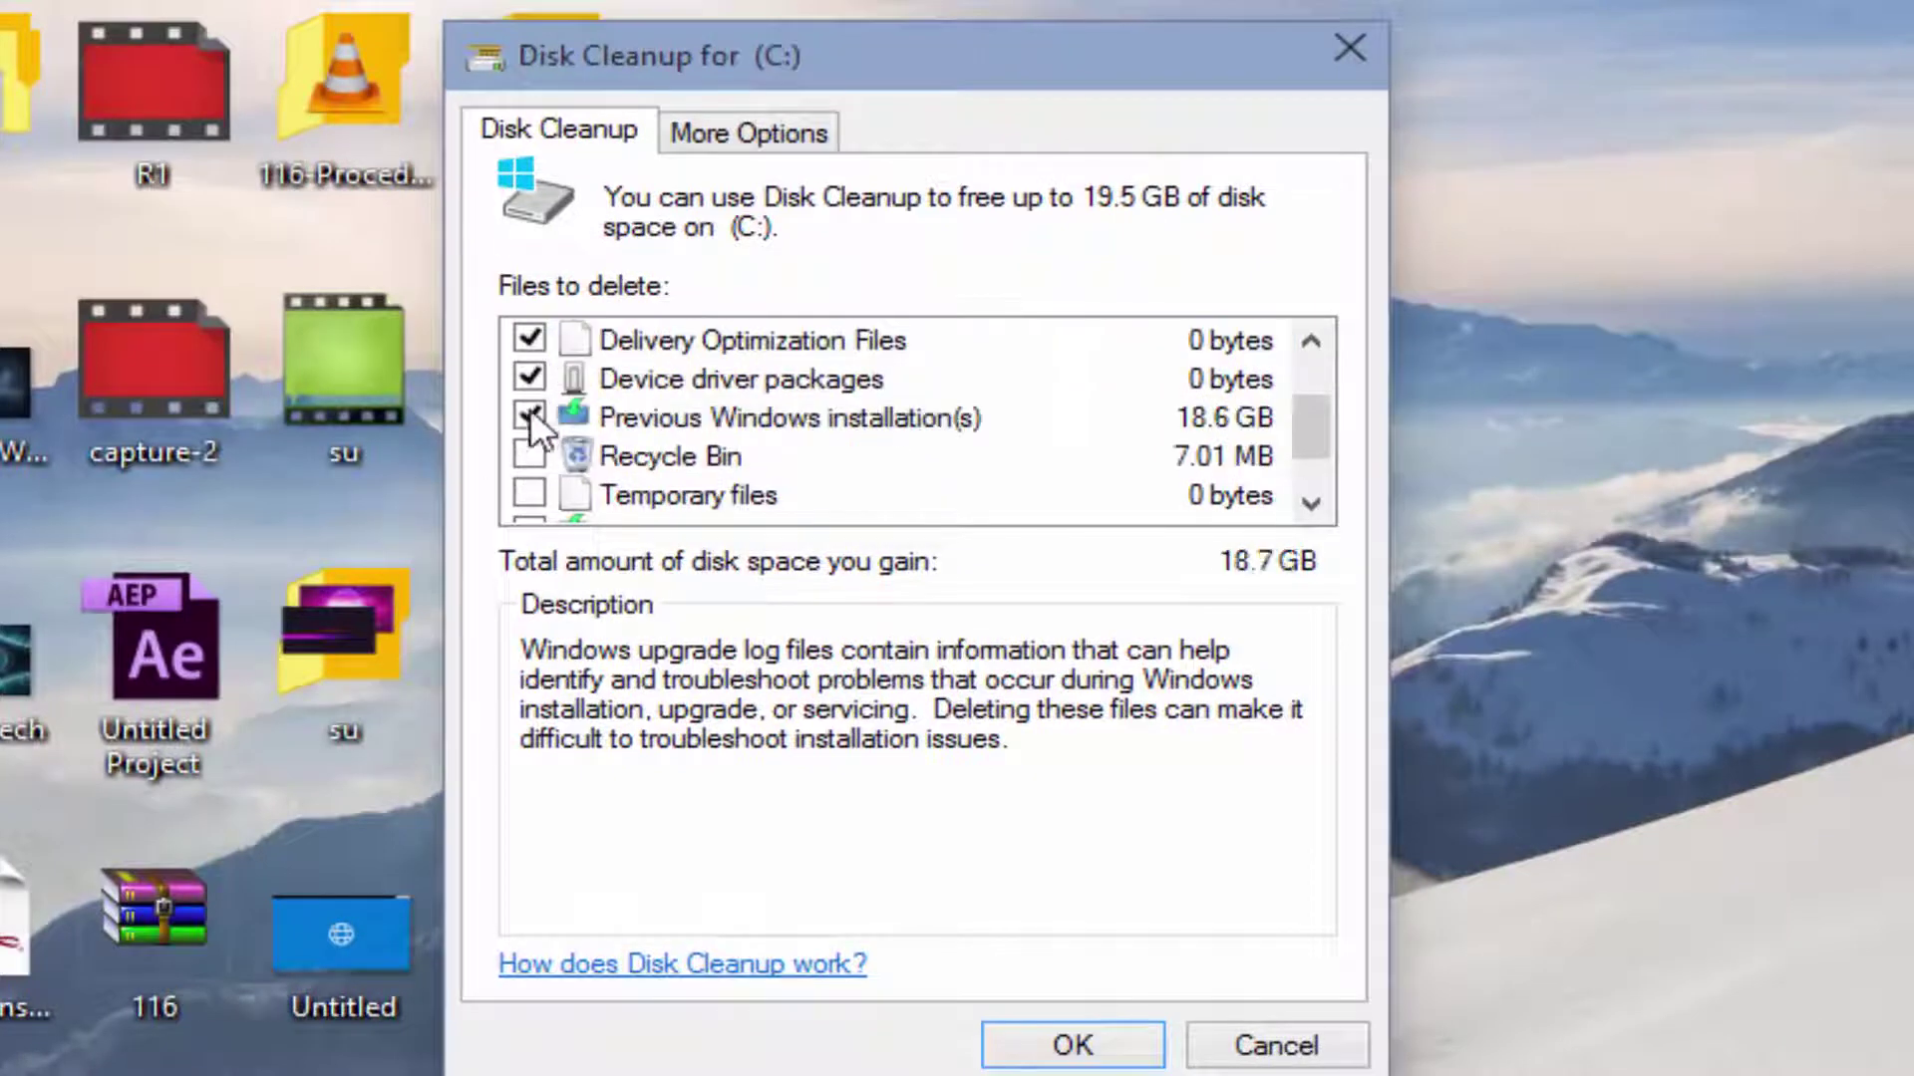
pyautogui.scroll(-1, 538, 486)
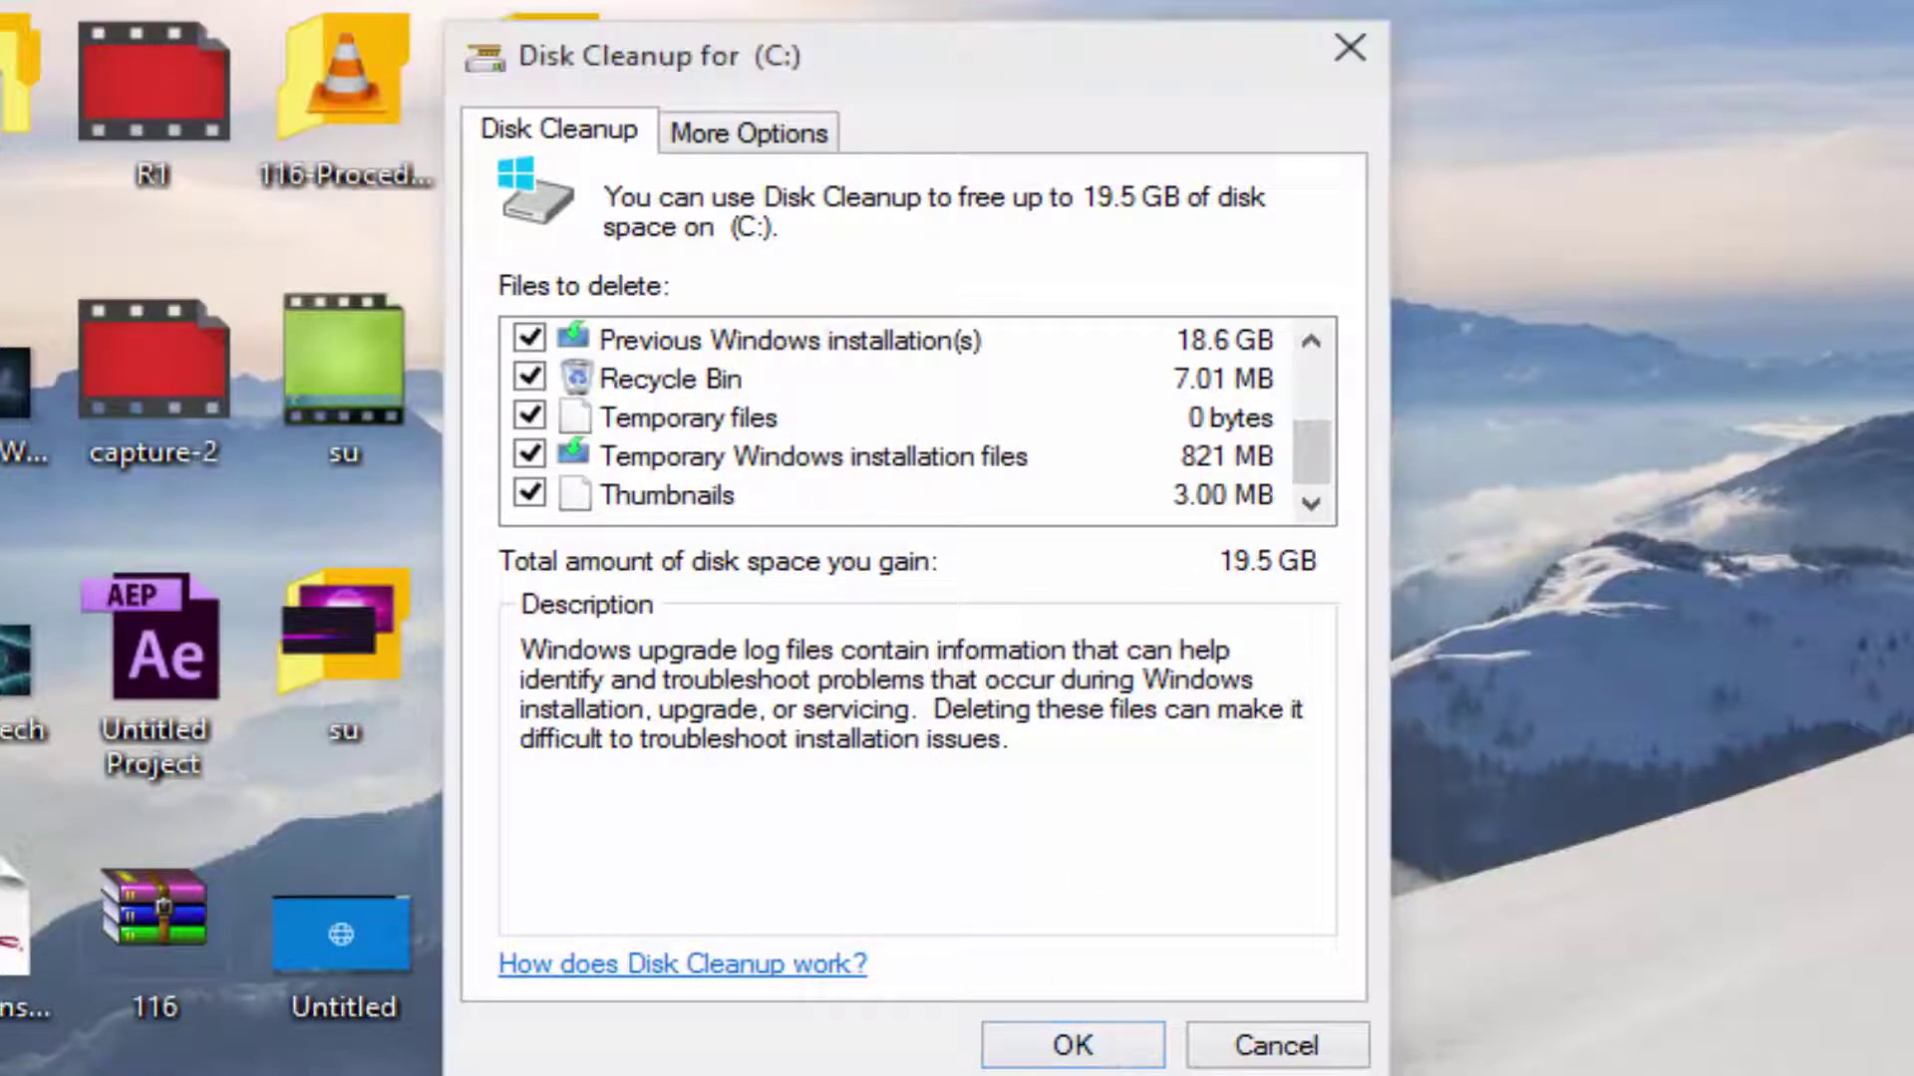
pyautogui.press('super+e')
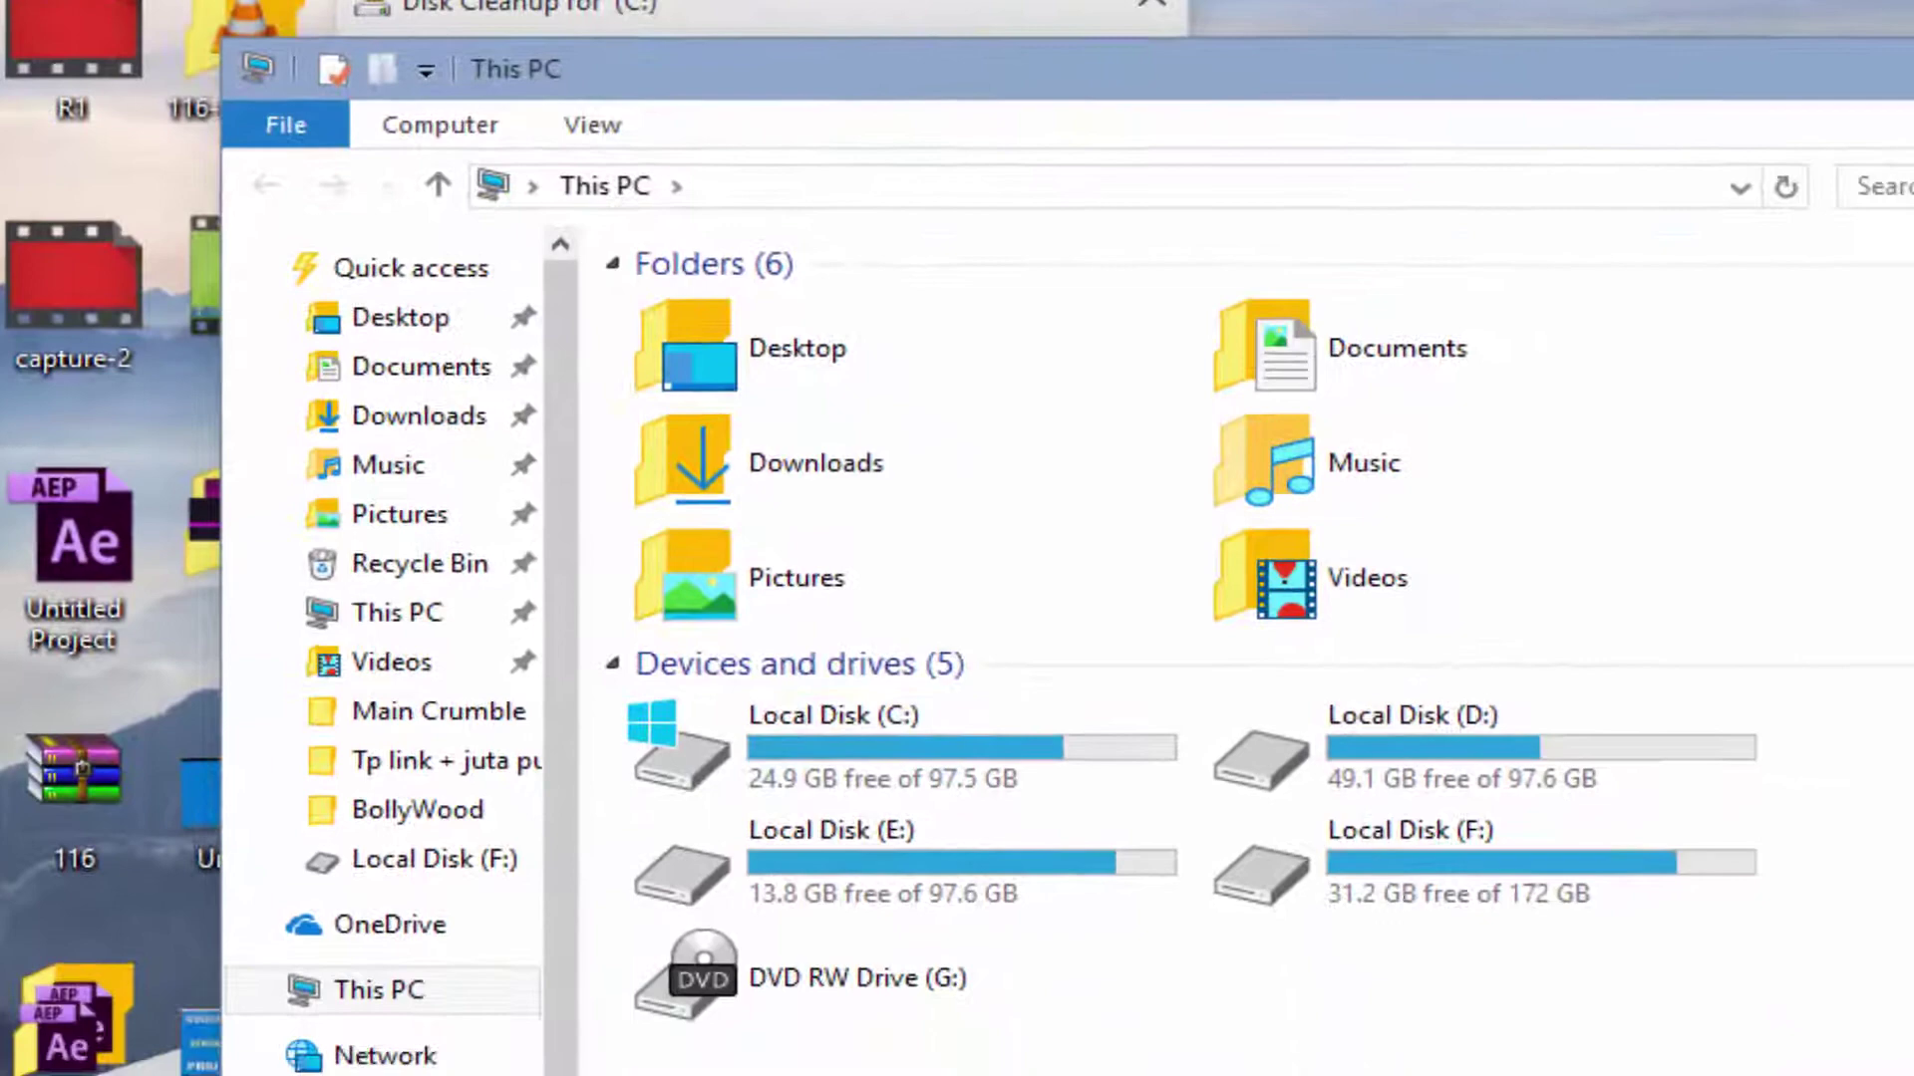
pyautogui.hotkey('alt', 'F4')
# Confirm permanent deletion of the checked files and let the drive (C:) cleanup finish
pyautogui.click(973, 905)
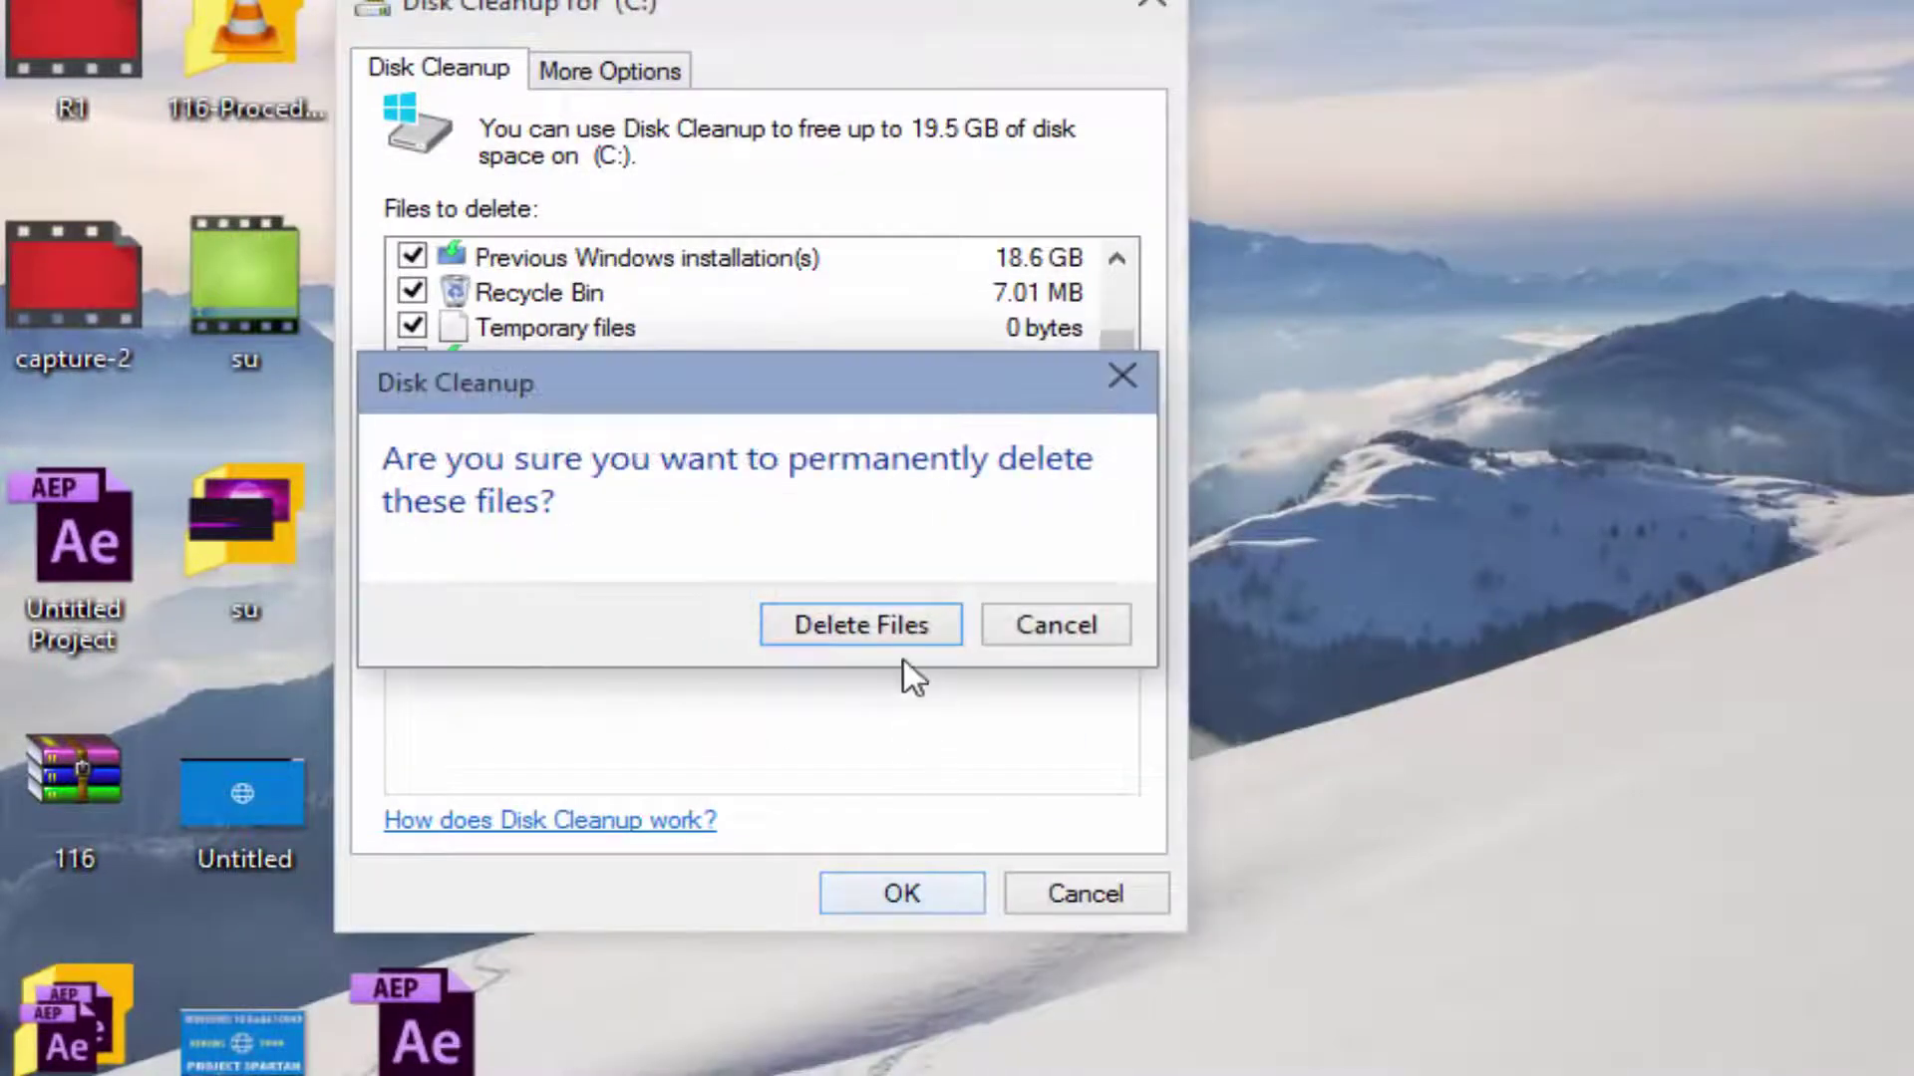
pyautogui.click(890, 636)
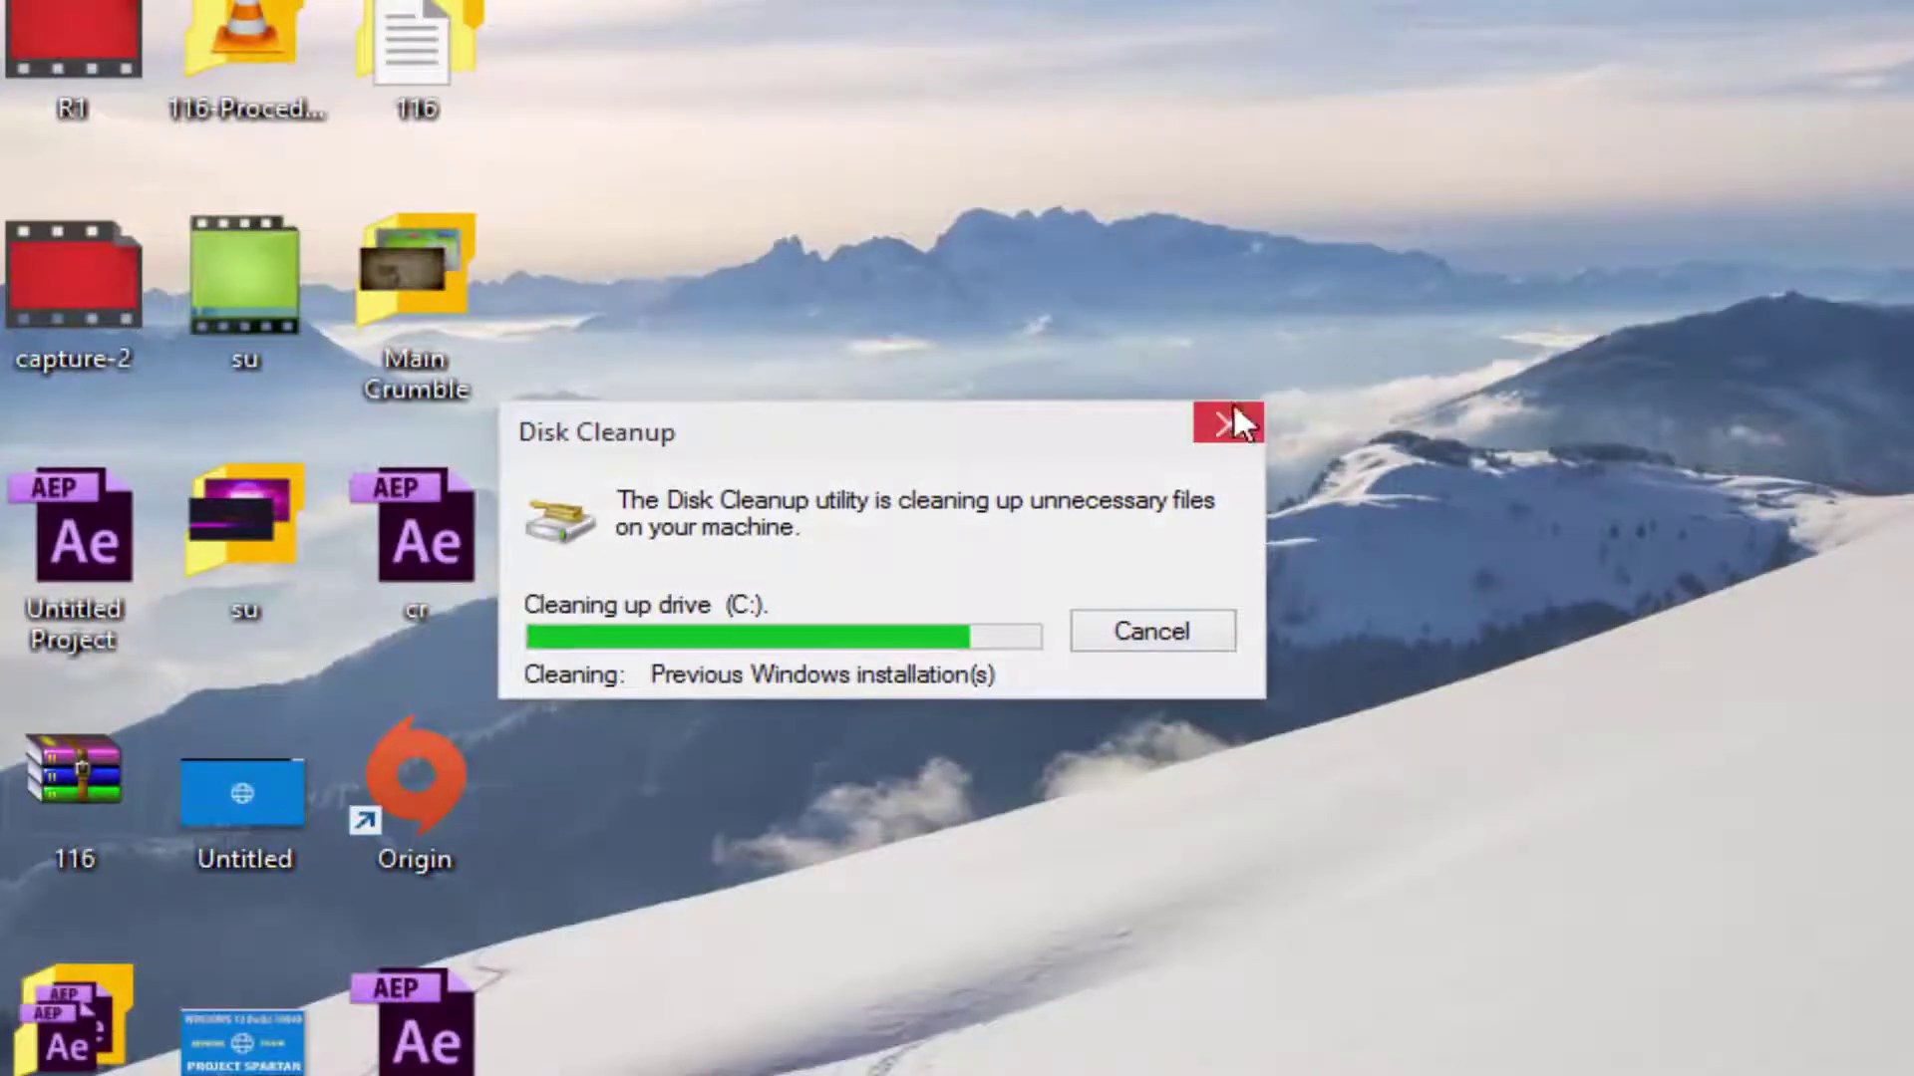
pyautogui.moveTo(721, 434); pyautogui.dragTo(776, 898)
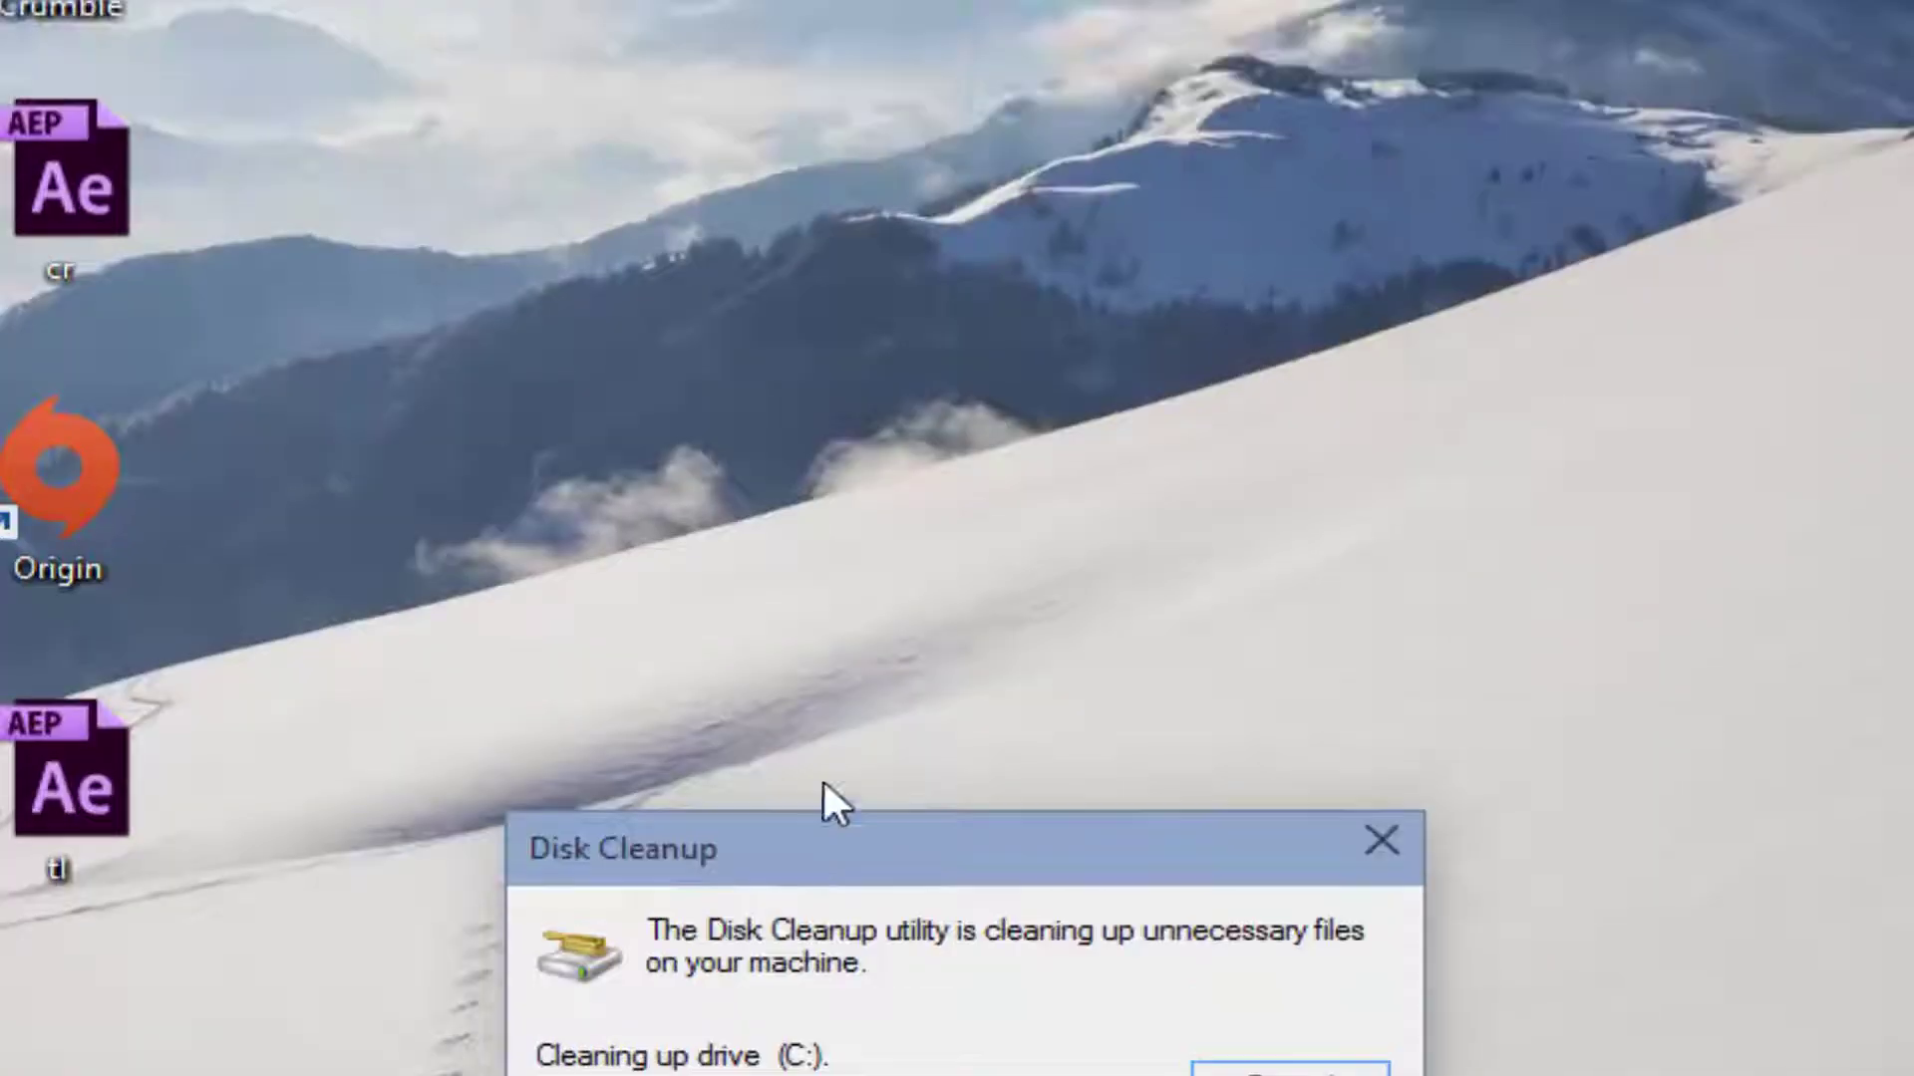
pyautogui.moveTo(827, 578); pyautogui.dragTo(702, 136)
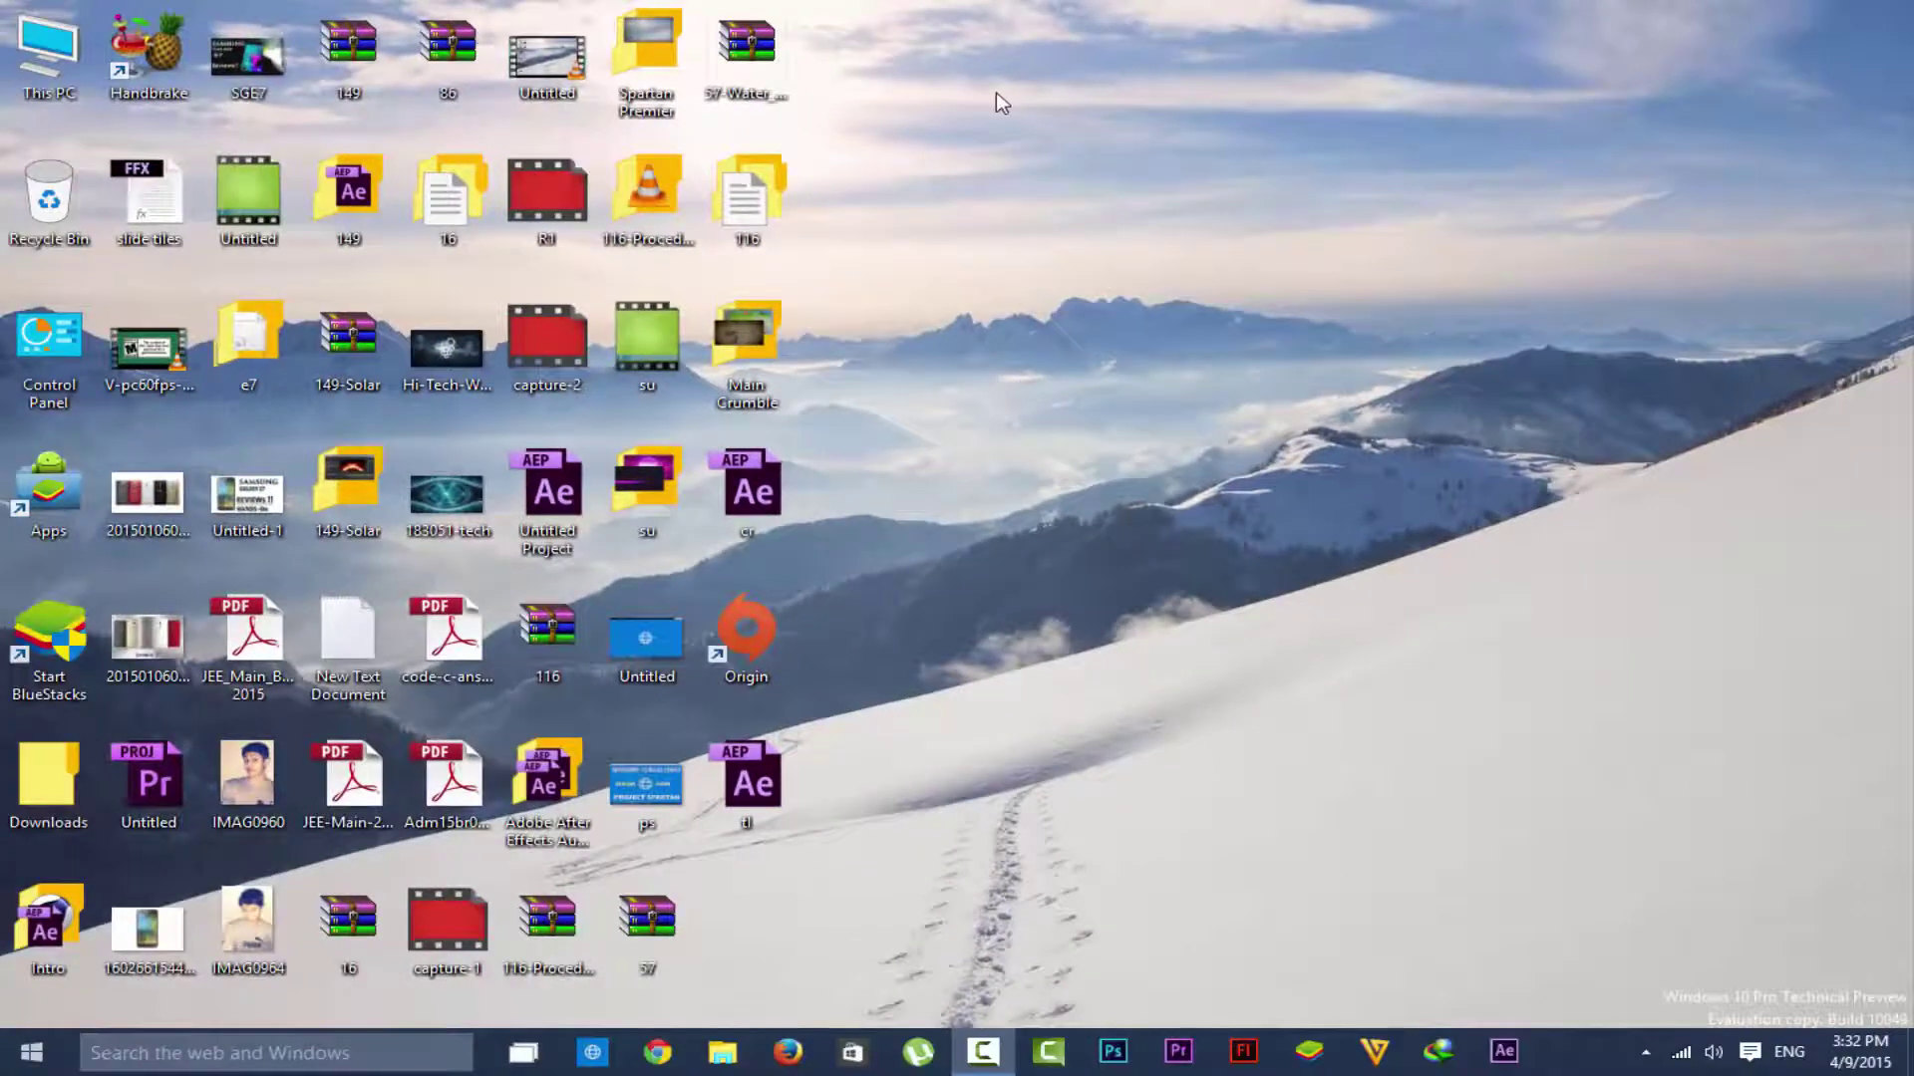
pyautogui.rightClick(995, 92)
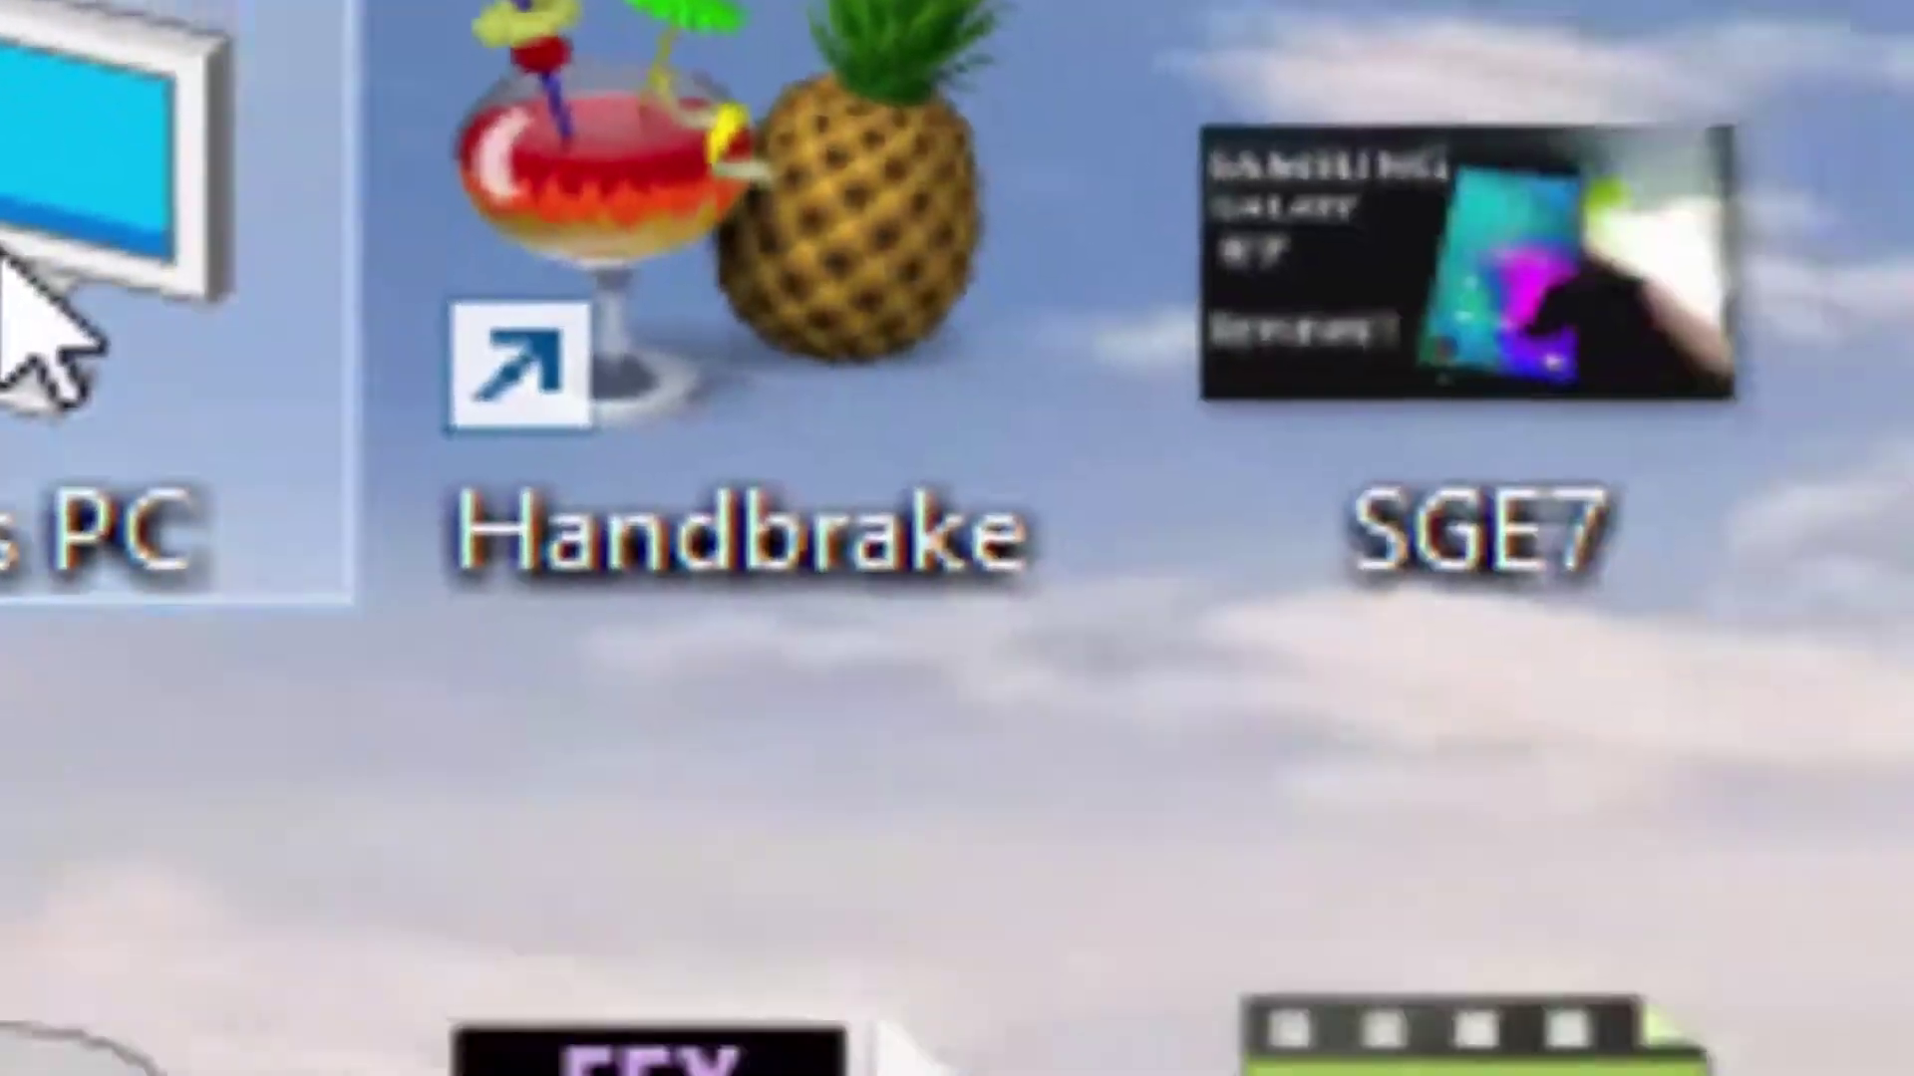
# Browse Local Disk (C:) into RecoveryImage and its Drivers subfolder, then return to C:'s root
pyautogui.doubleClick(5, 259)
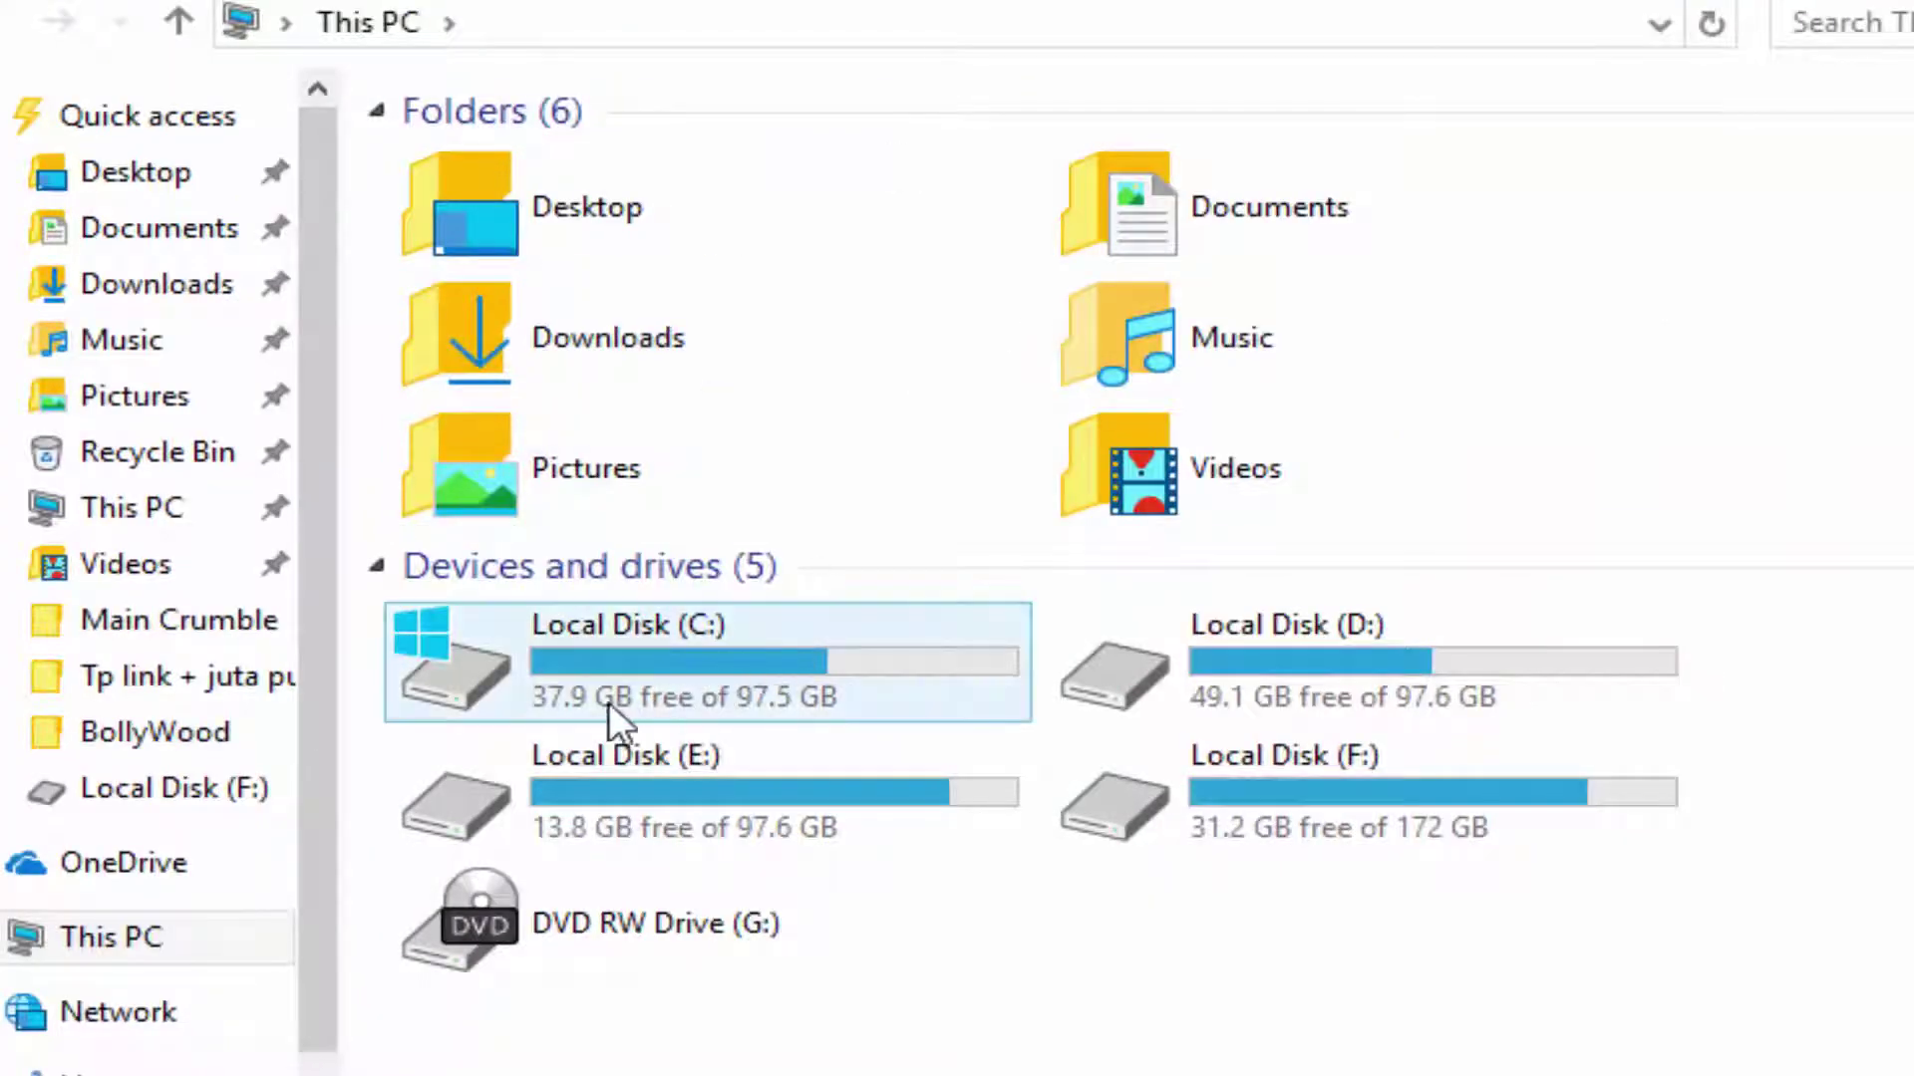
pyautogui.doubleClick(576, 688)
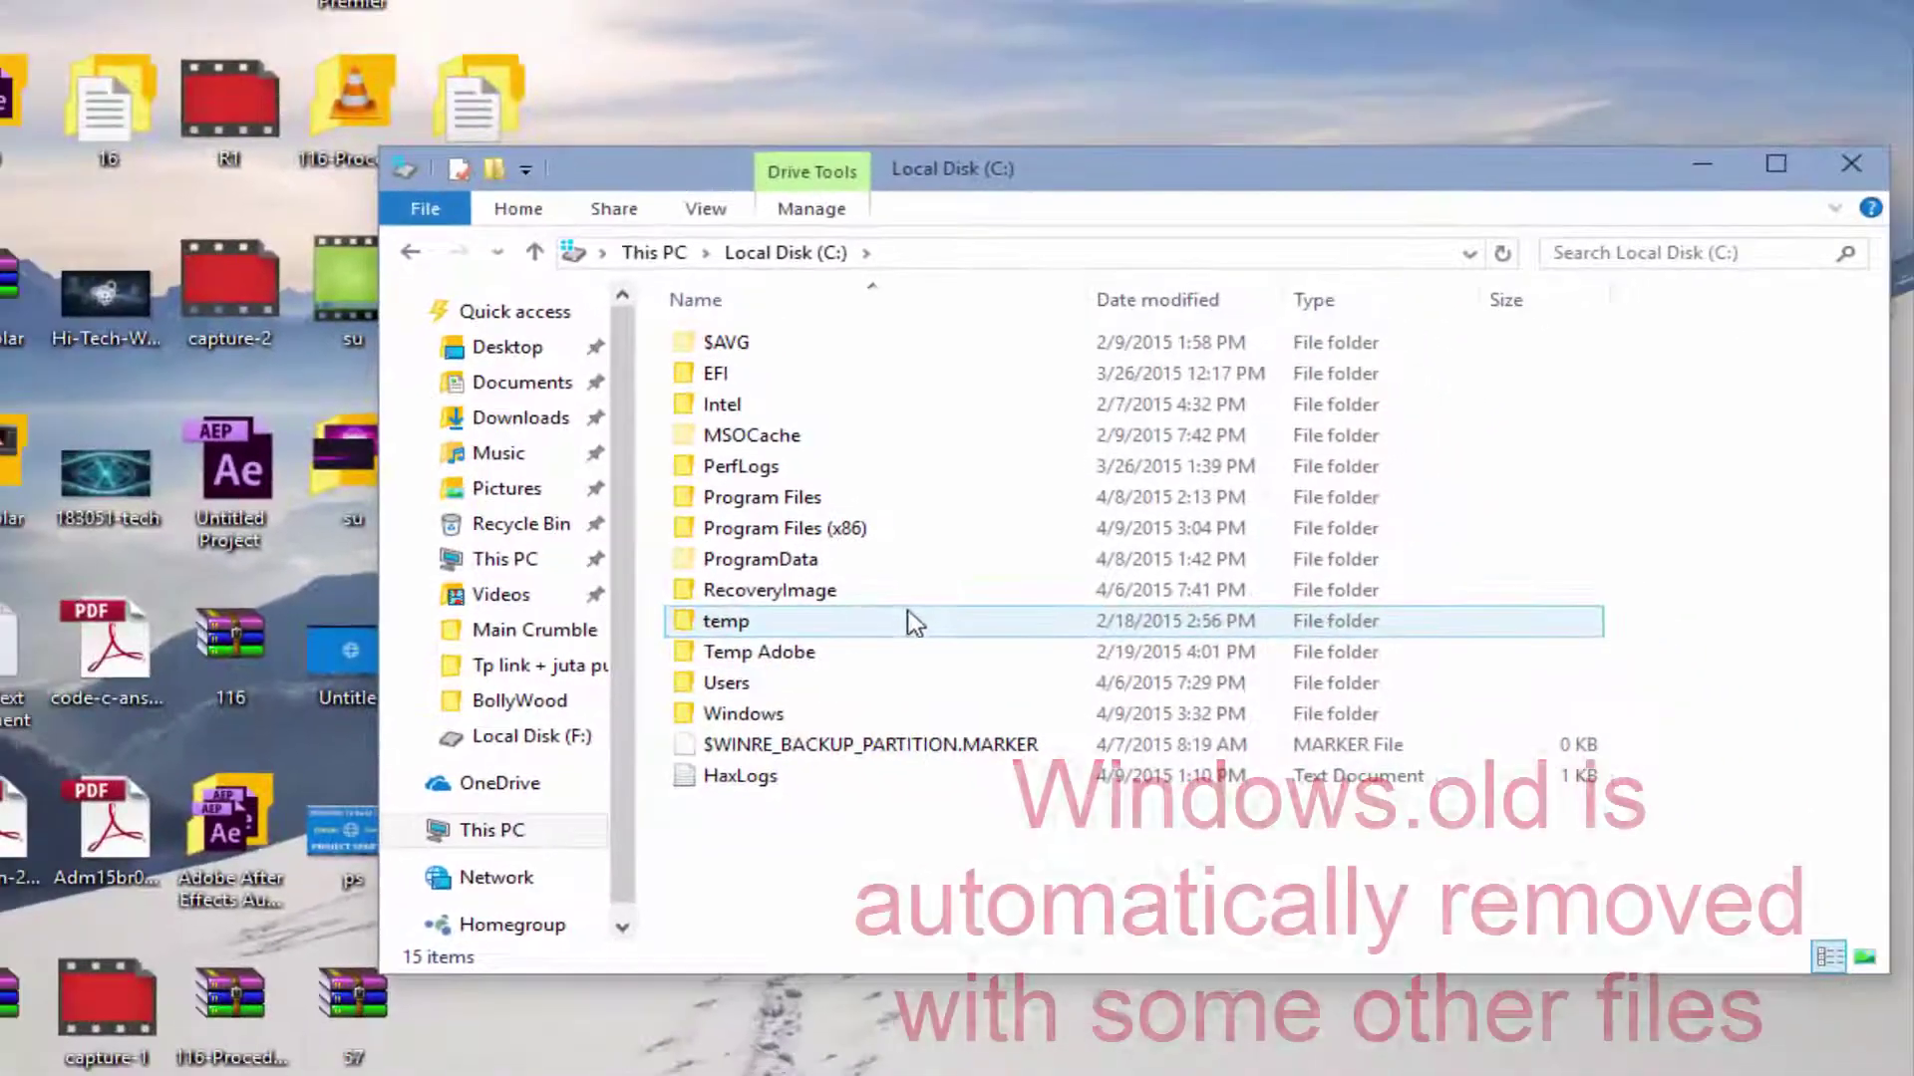
pyautogui.doubleClick(907, 593)
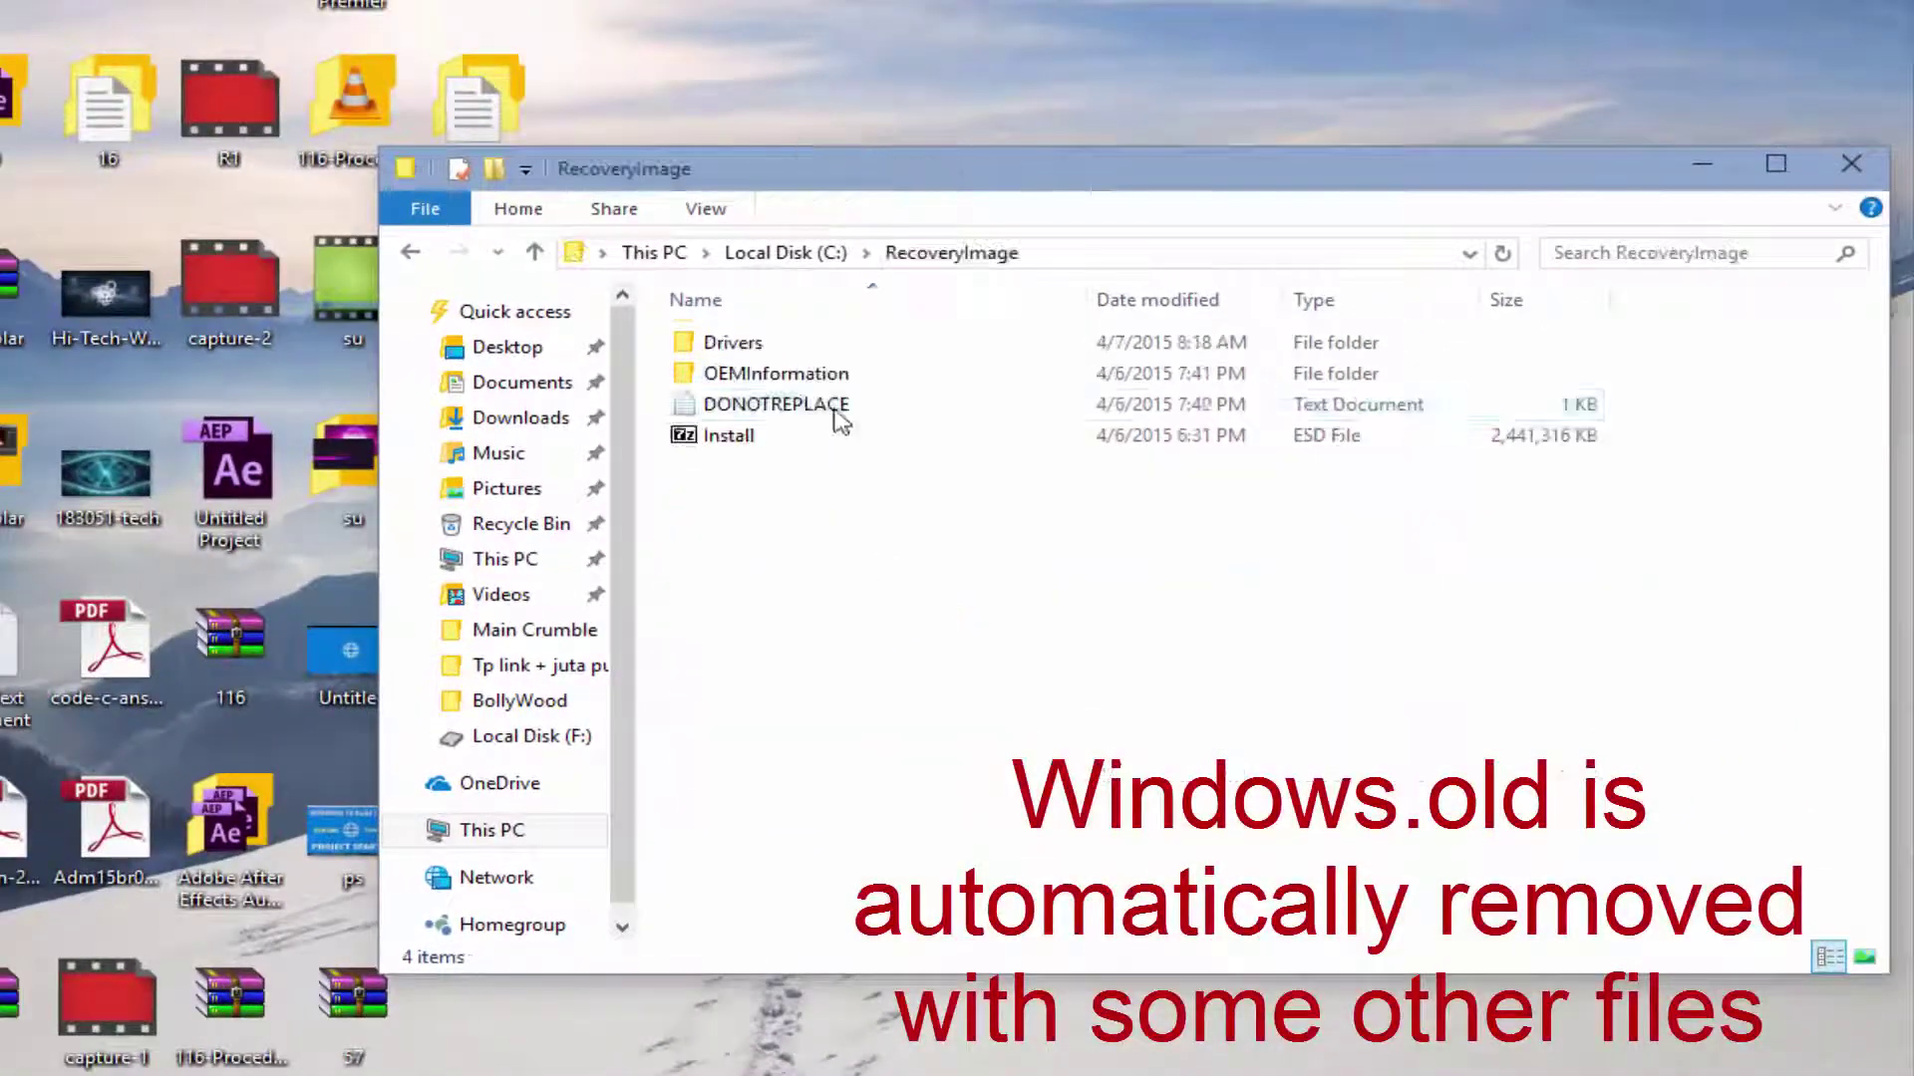
pyautogui.doubleClick(714, 344)
pyautogui.click(419, 261)
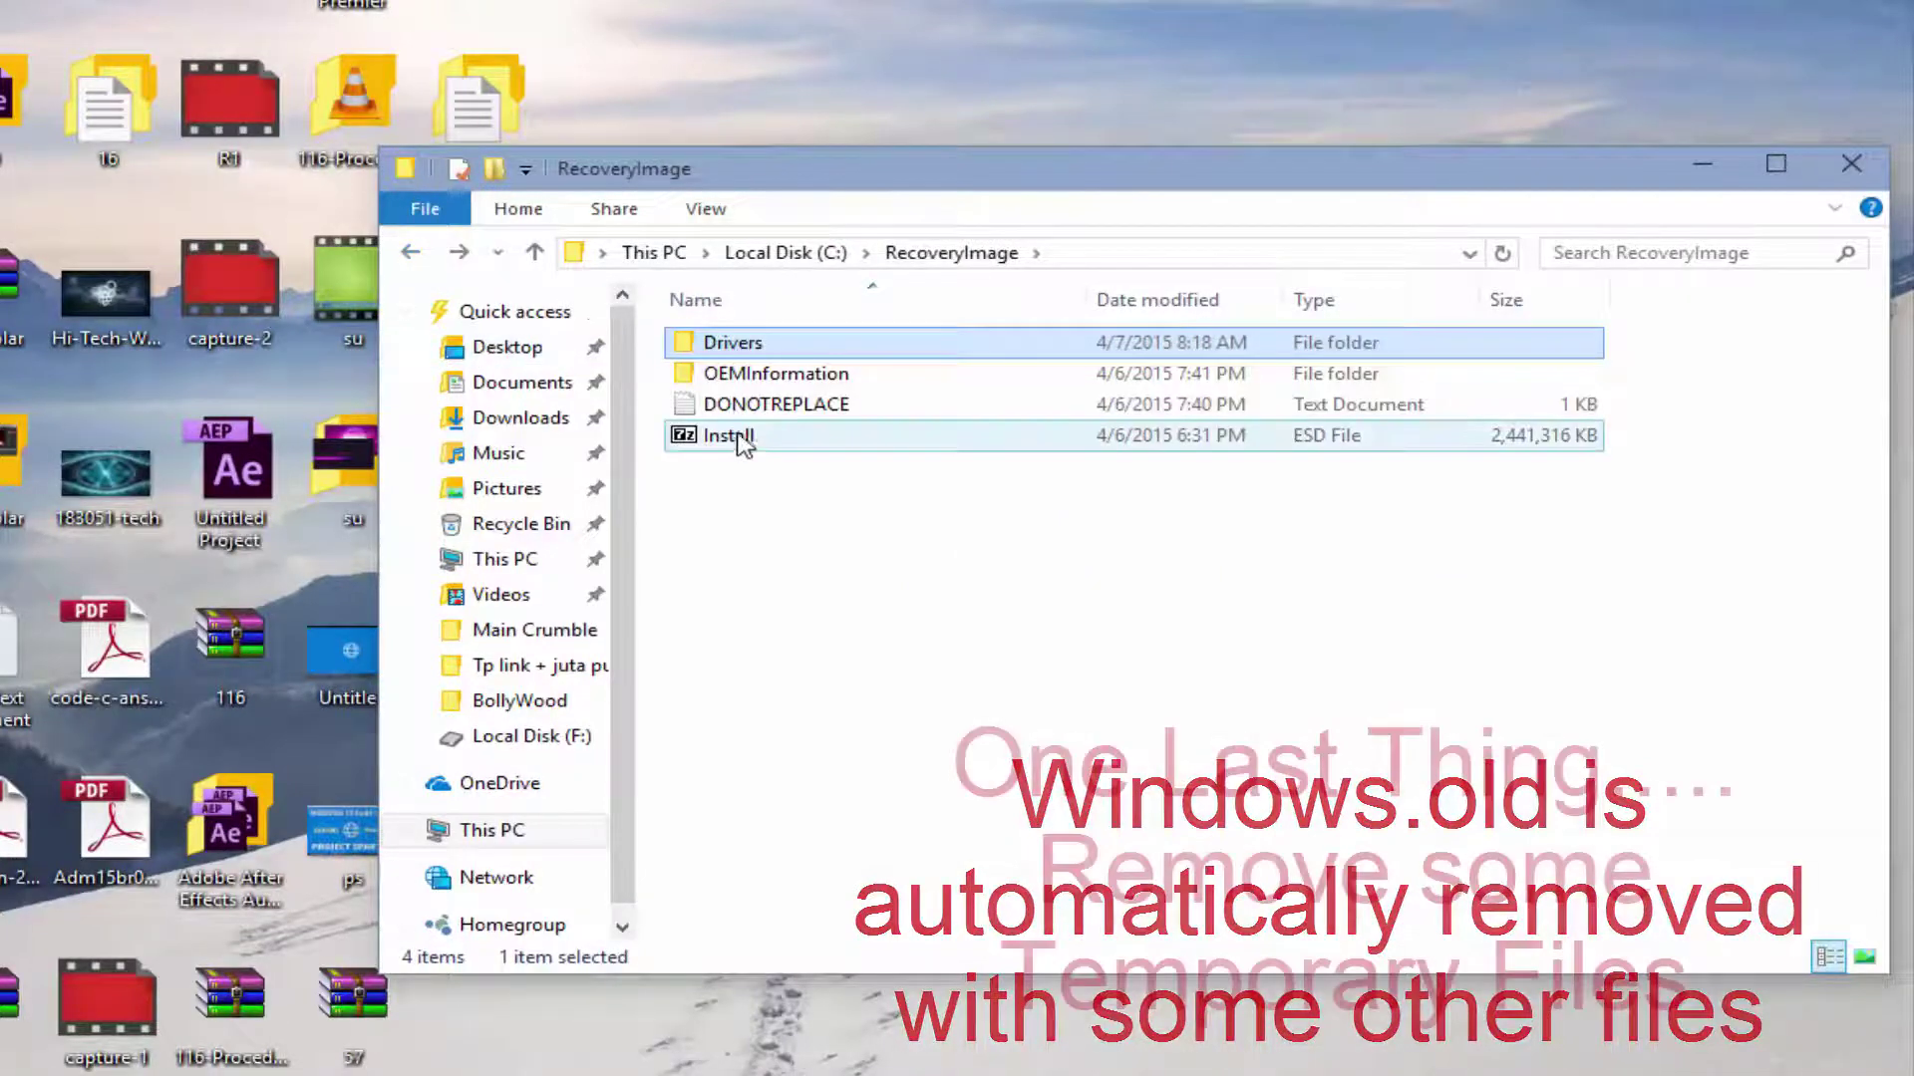
pyautogui.hotkey('alt', 'Up')
# Close Explorer and open the user's %temp% folder via Run
pyautogui.click(1852, 162)
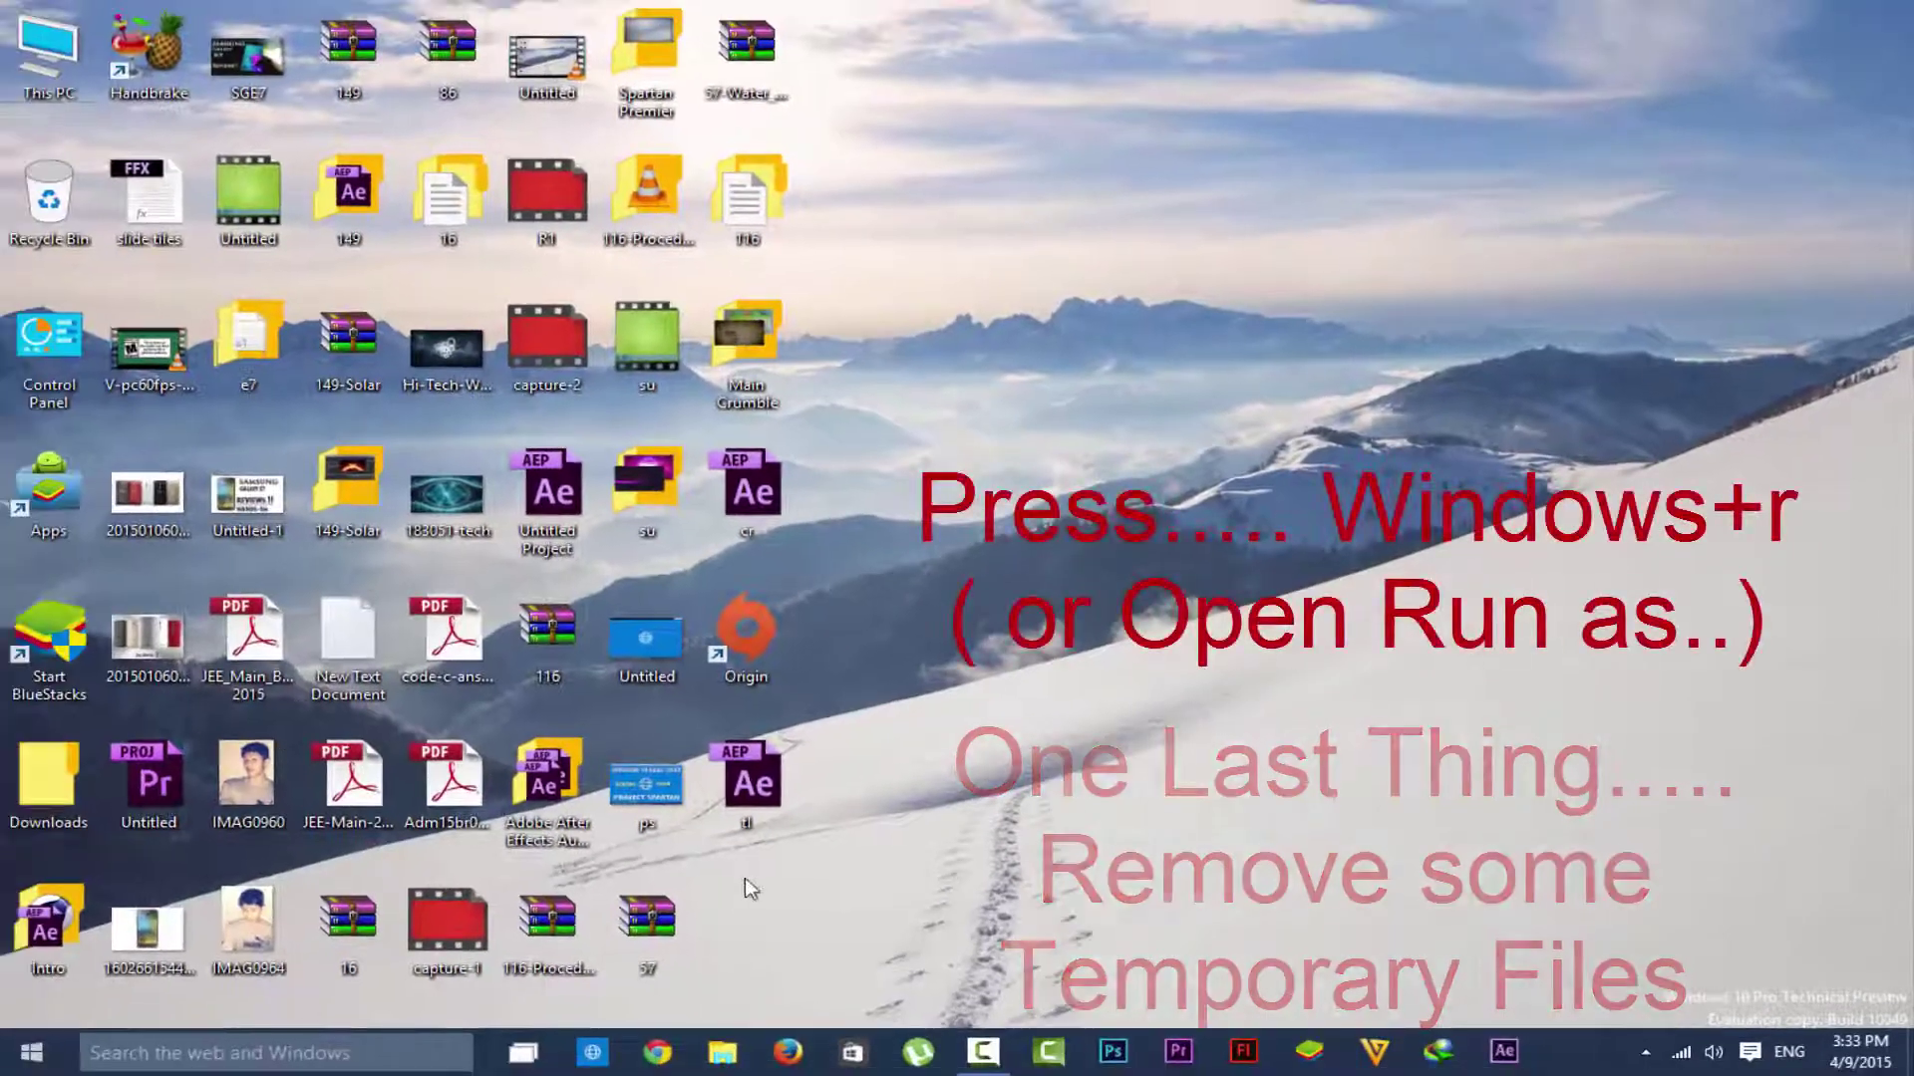
pyautogui.press('super+r')
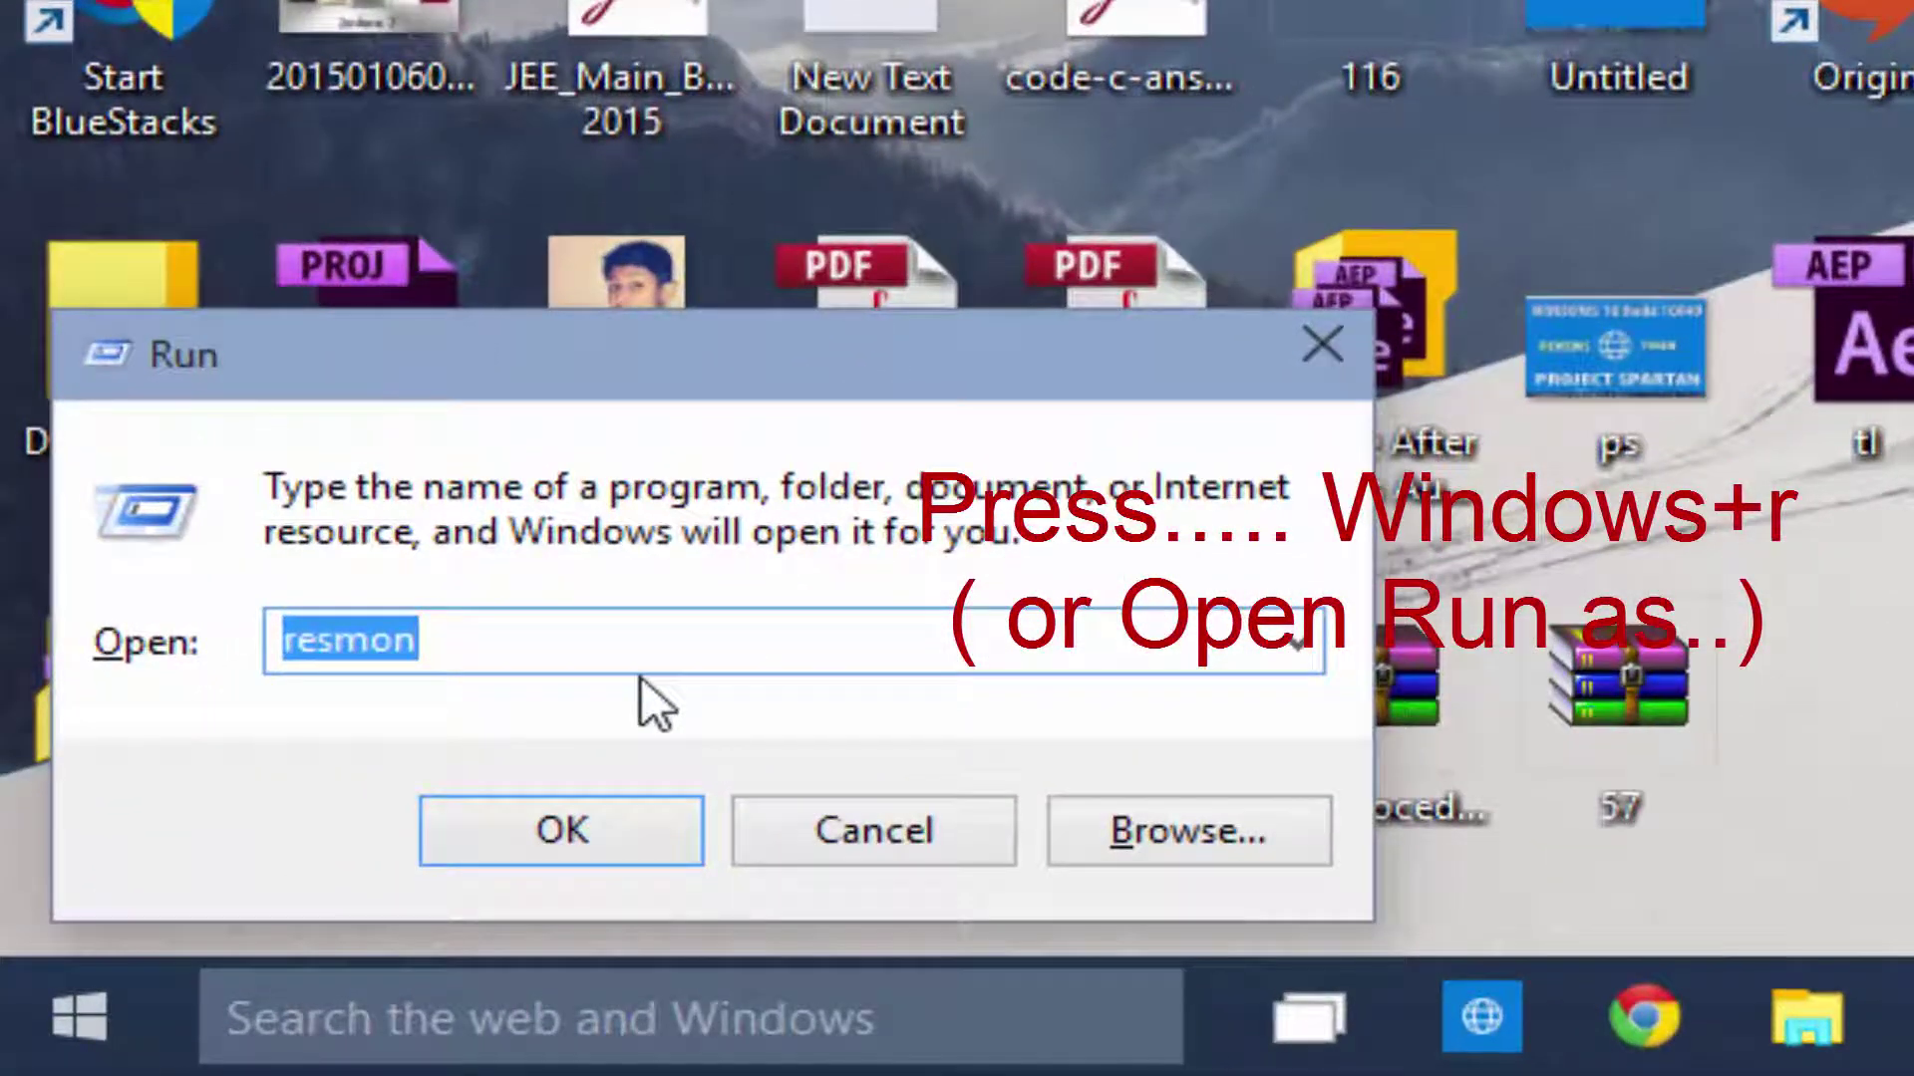
pyautogui.write('%temp')
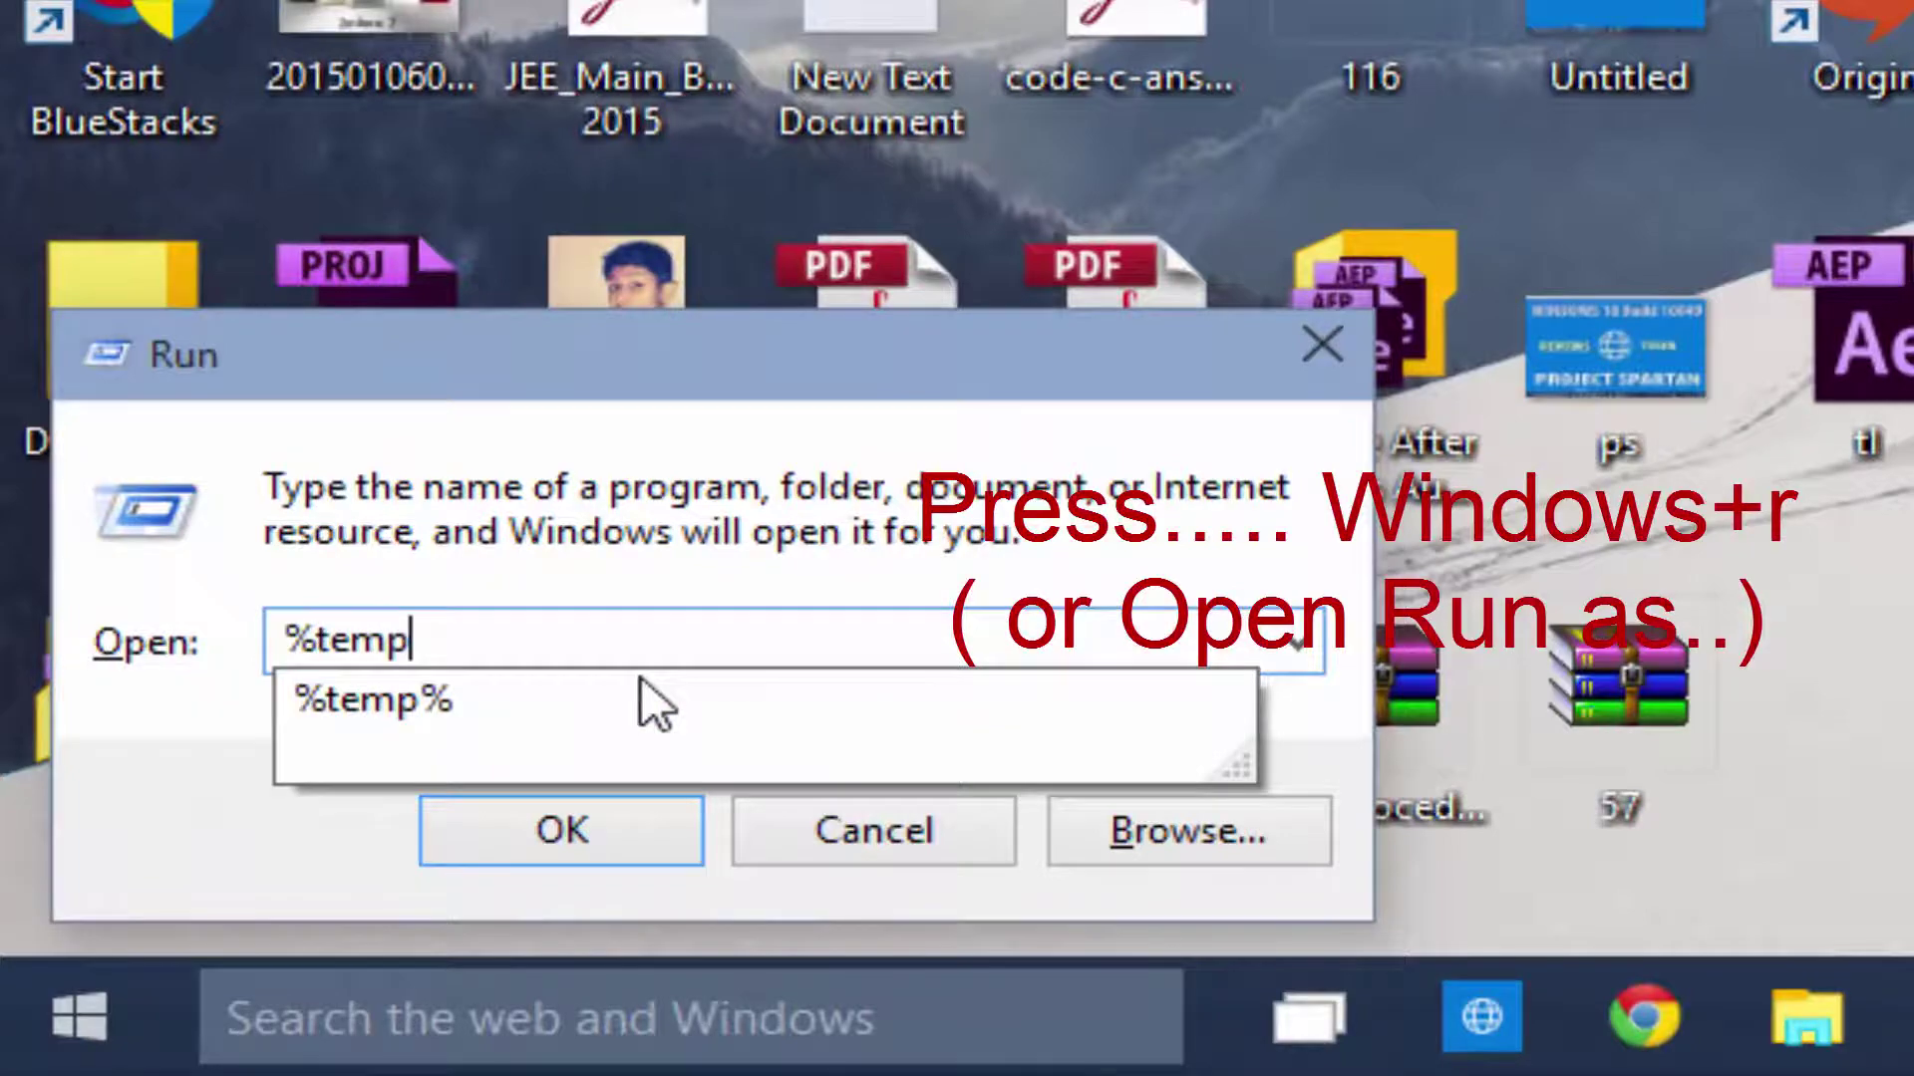
pyautogui.click(640, 698)
pyautogui.press('Return')
# Delete all Temp items, skipping in-use CamRec0 and JETFE2B.tmp, then close the window
pyautogui.hotkey('ctrl', 'a')
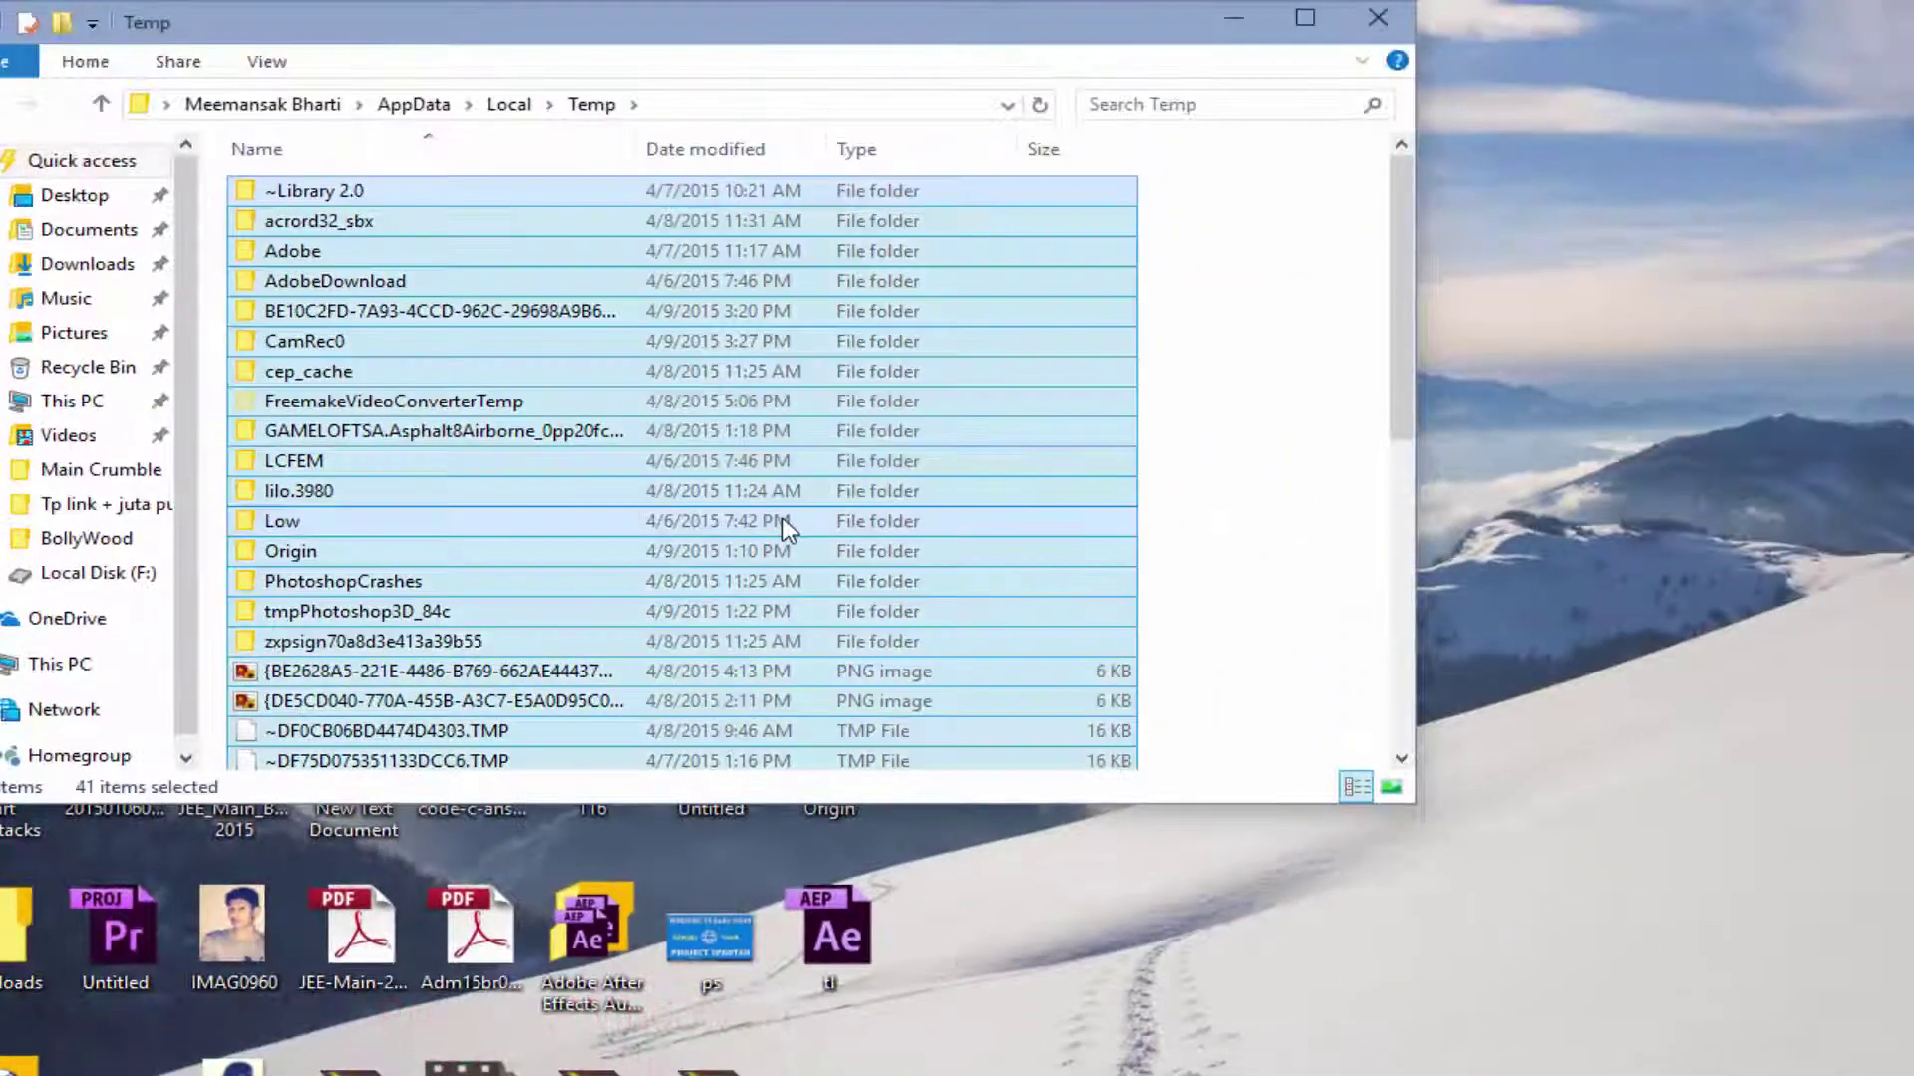
pyautogui.press('Delete')
pyautogui.press('Return')
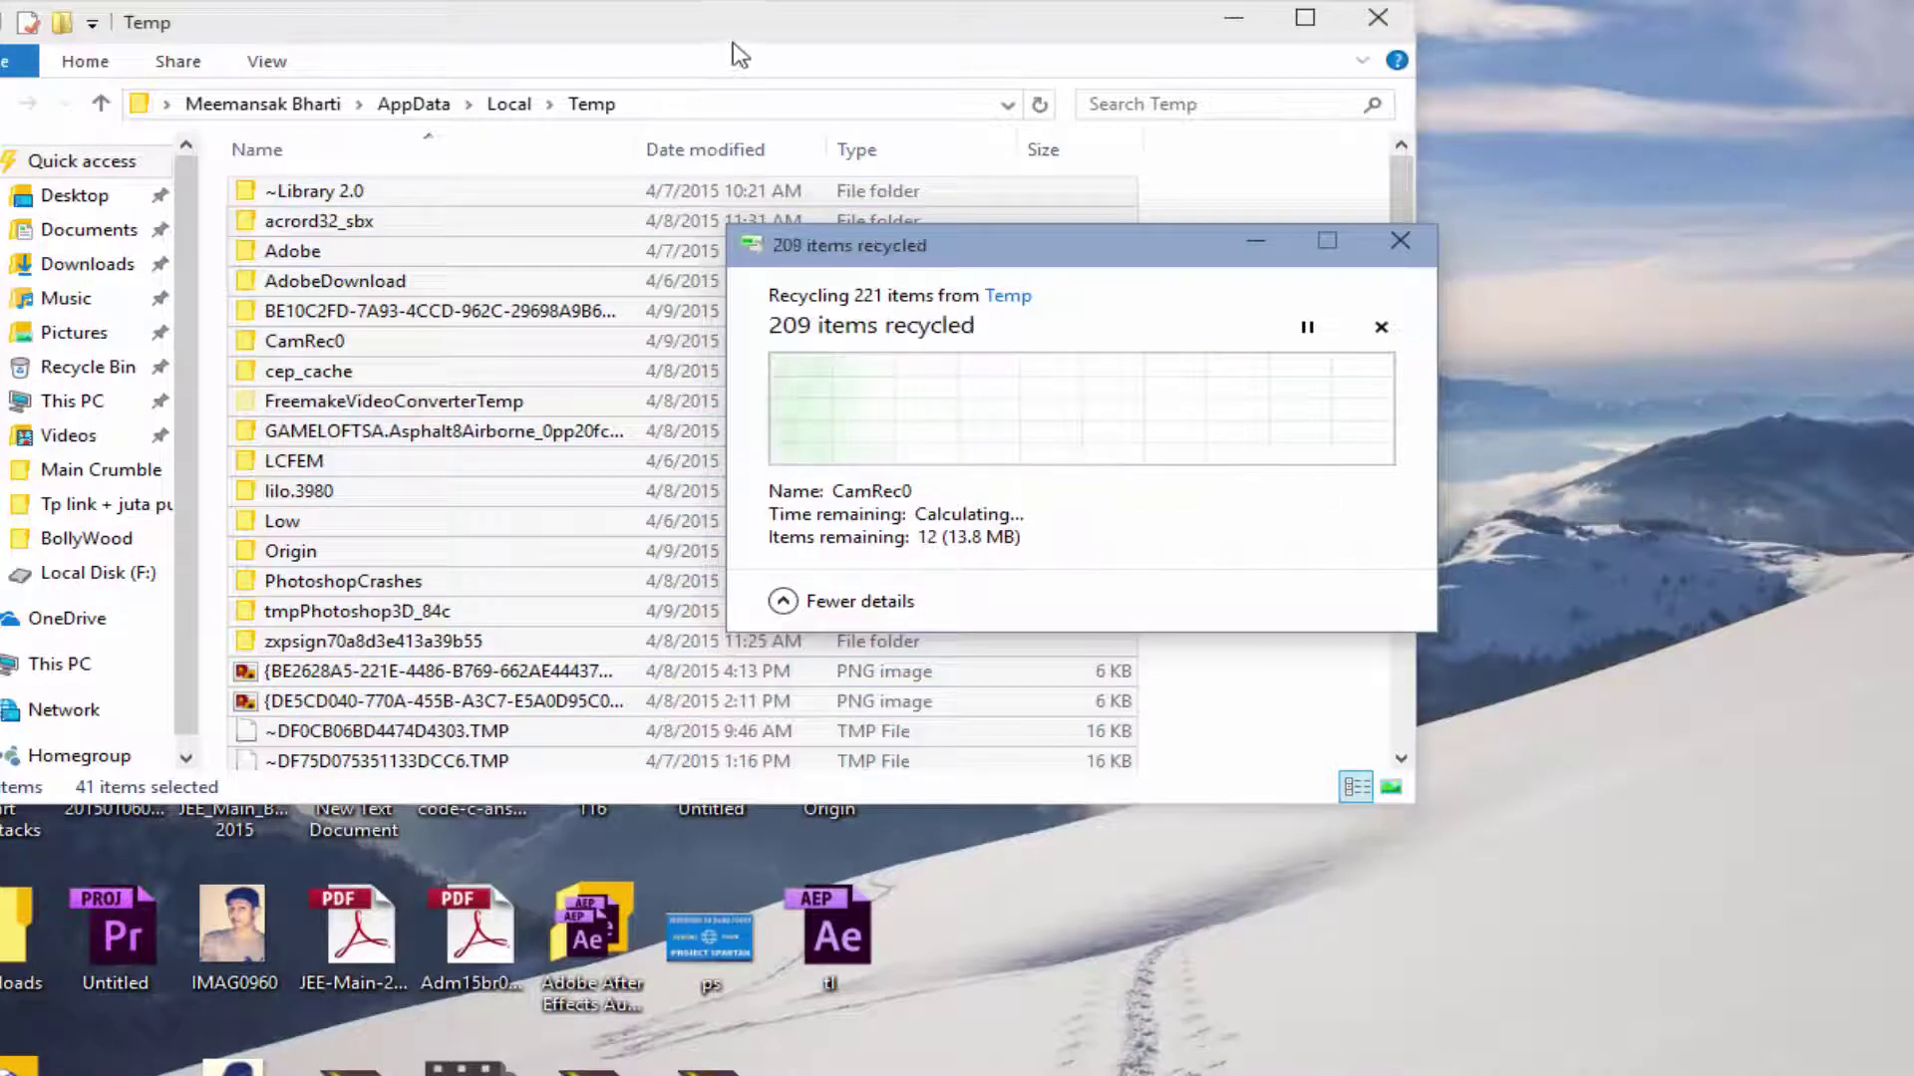
pyautogui.click(1139, 554)
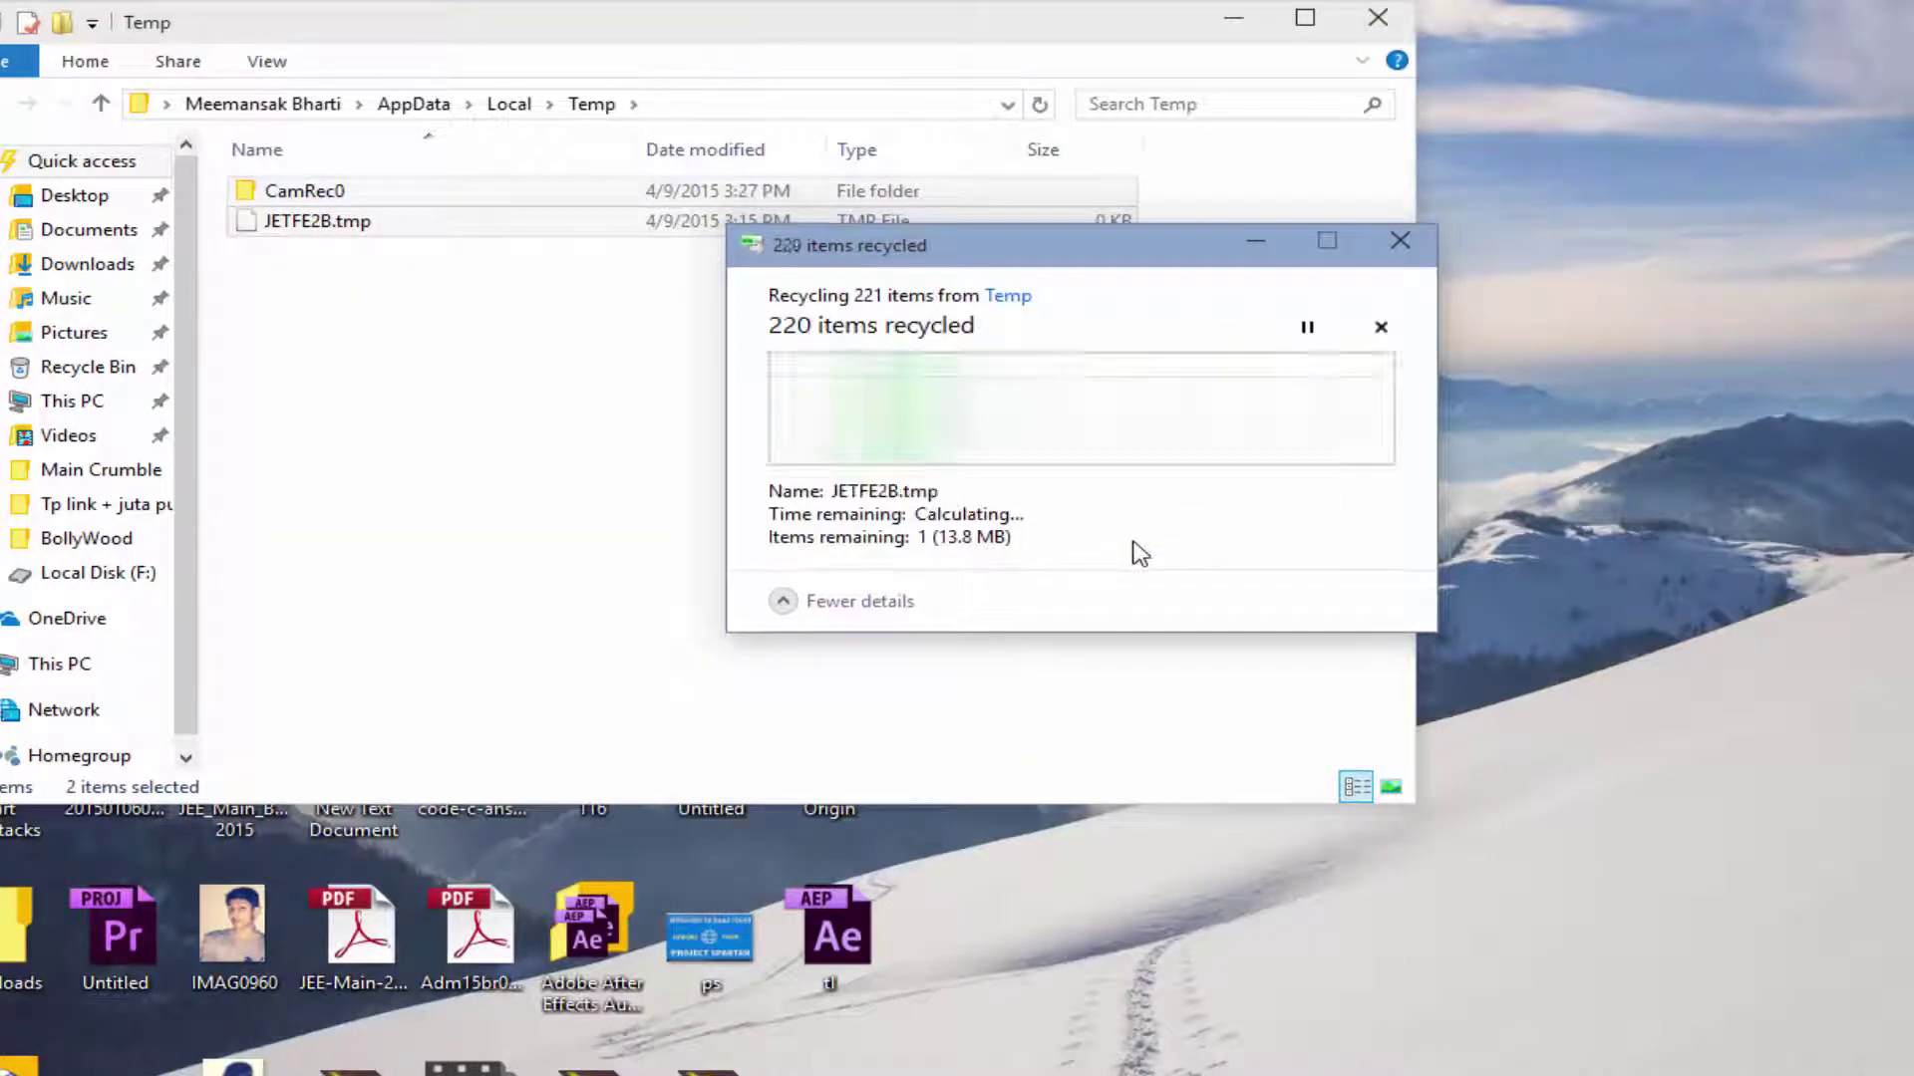
pyautogui.click(1139, 552)
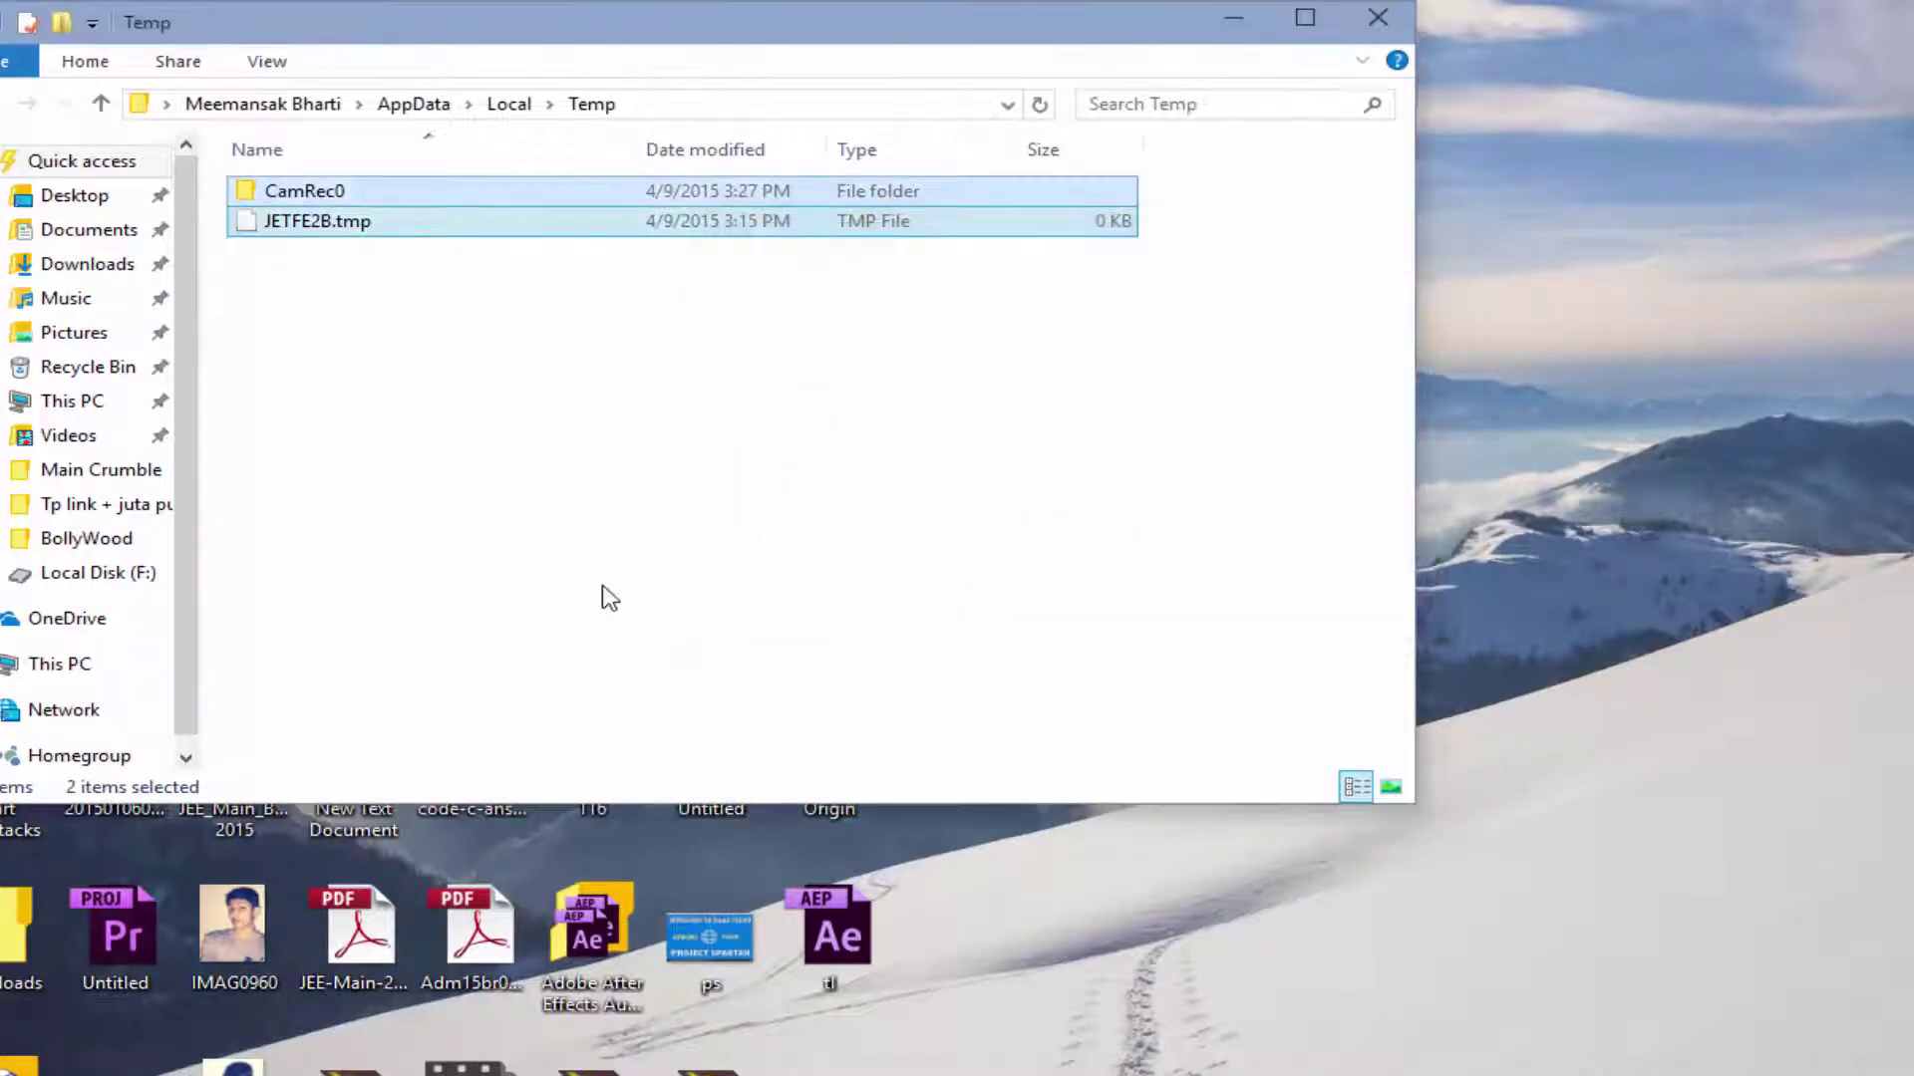
pyautogui.click(597, 605)
pyautogui.click(1377, 18)
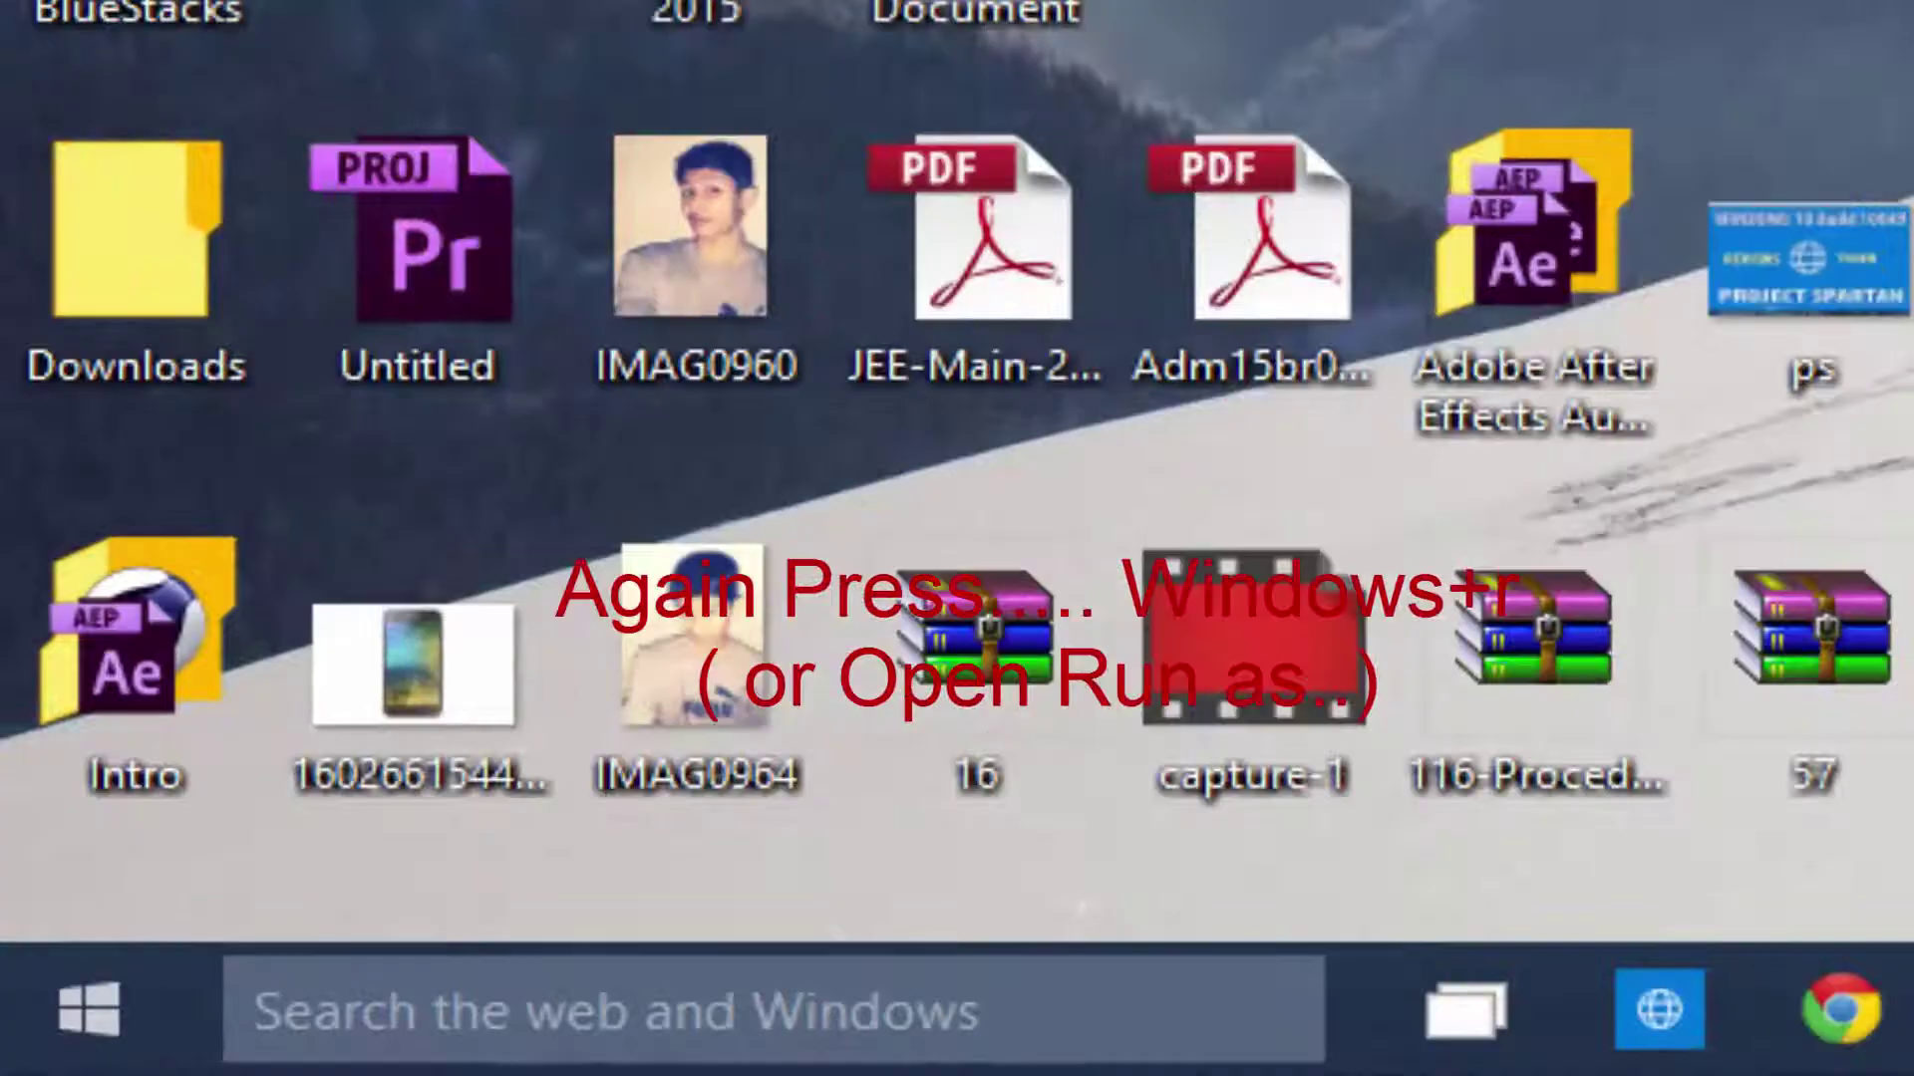
# Open C:\Windows\Temp via Run, grant access, and delete all its items
pyautogui.press('super+r')
pyautogui.write('temp')
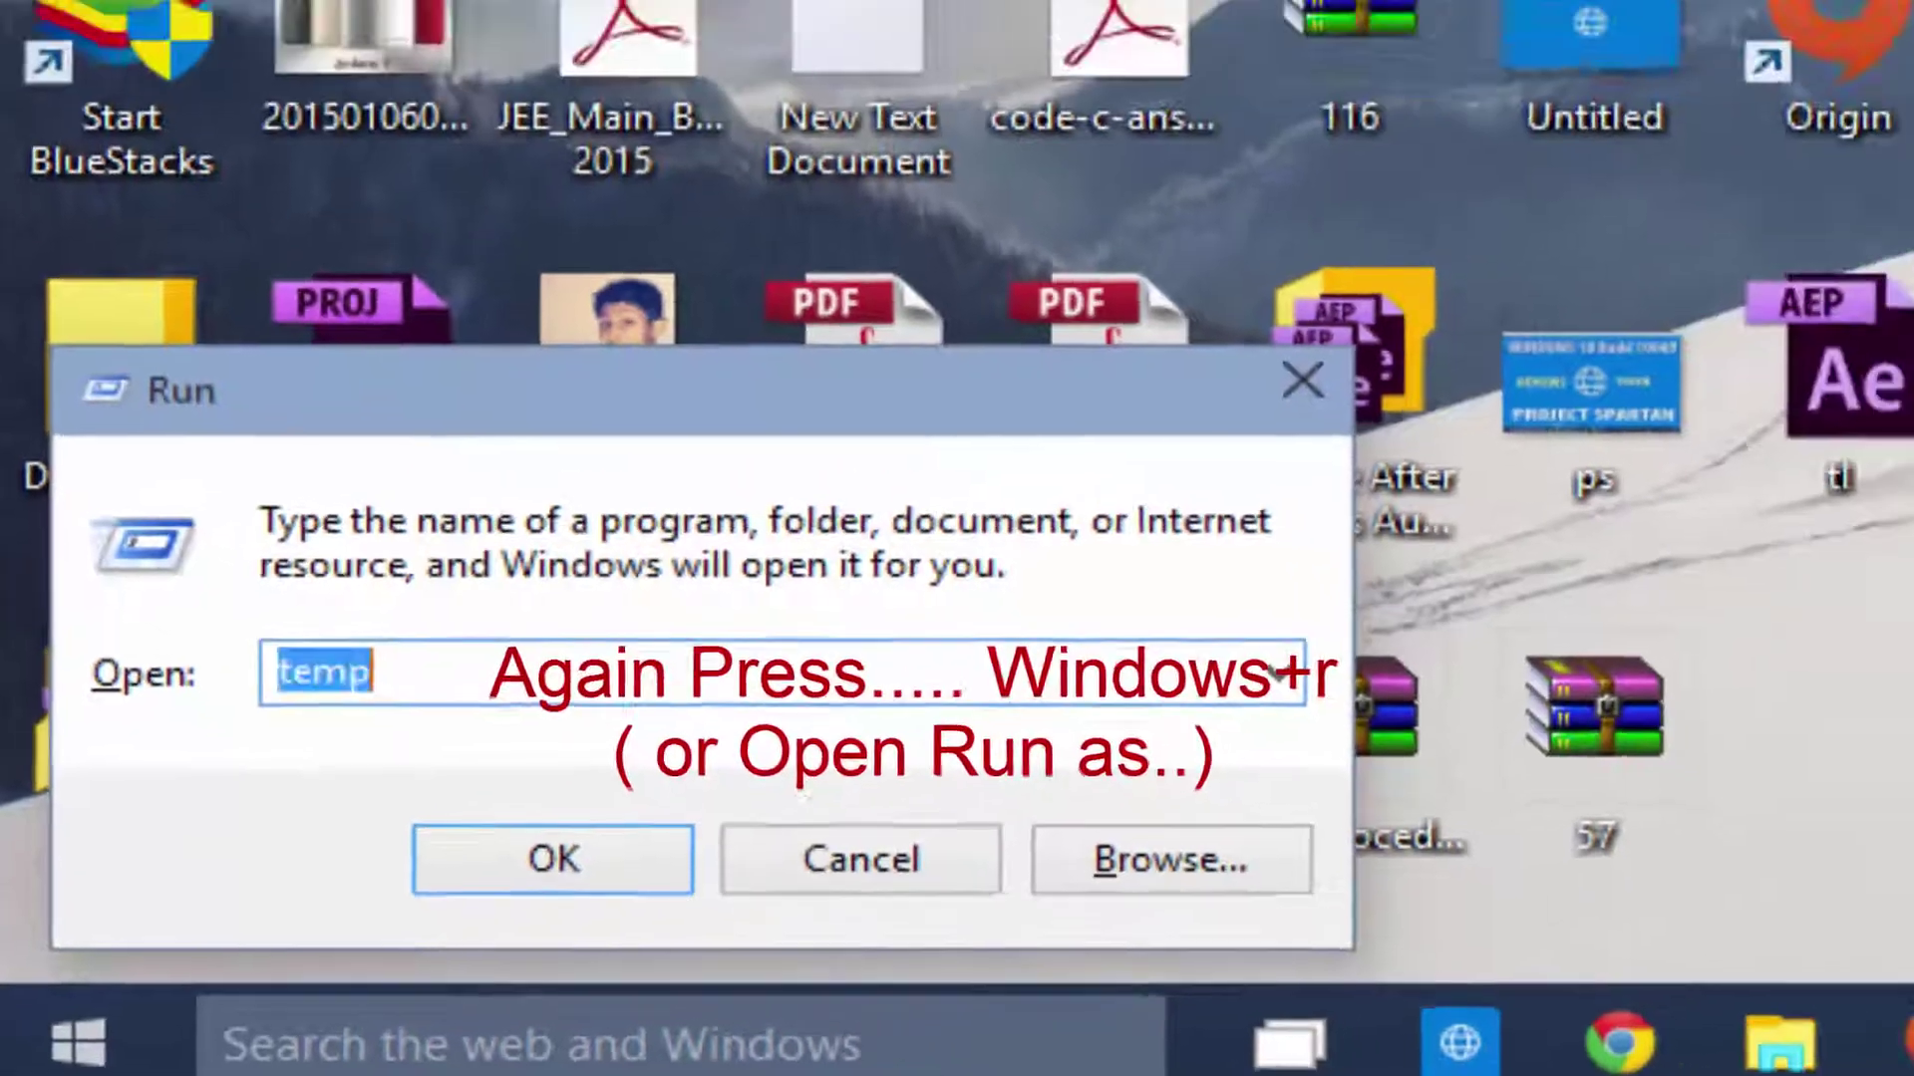
pyautogui.press('Return')
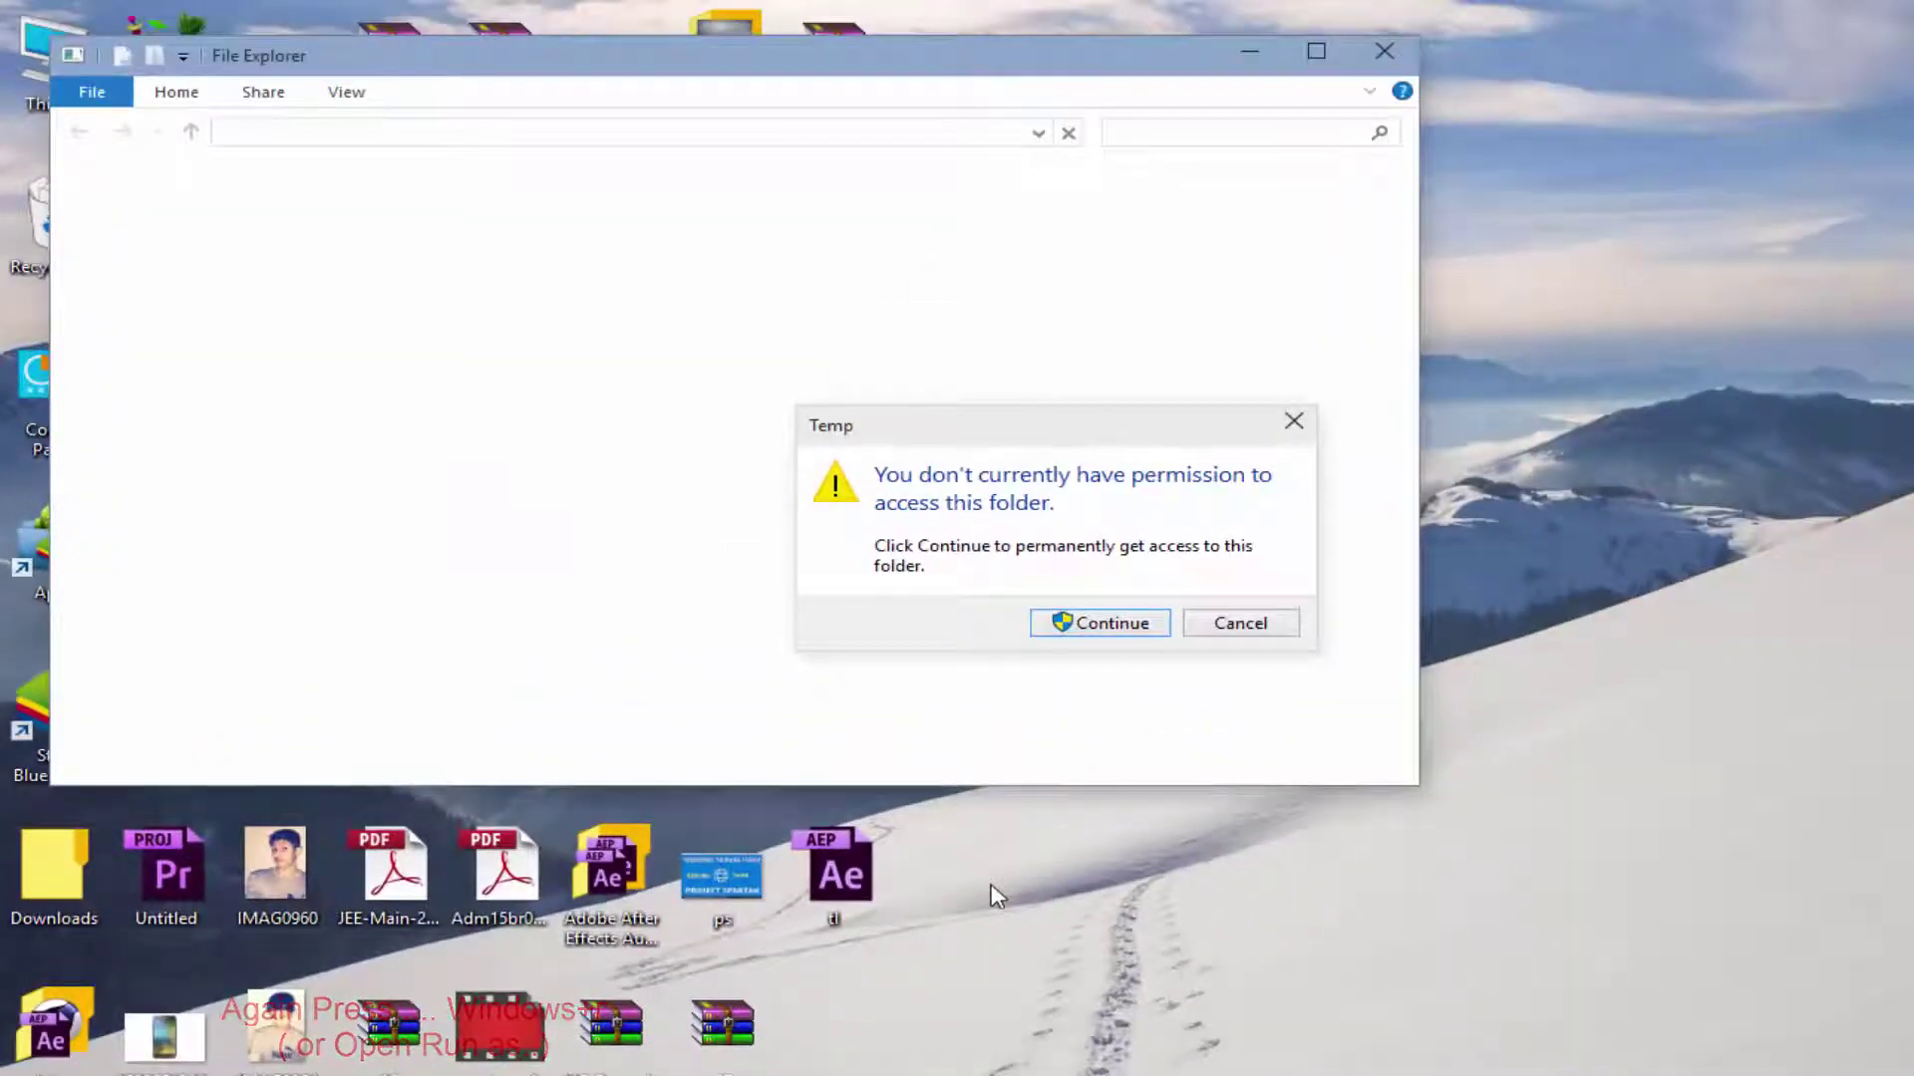
pyautogui.click(1049, 620)
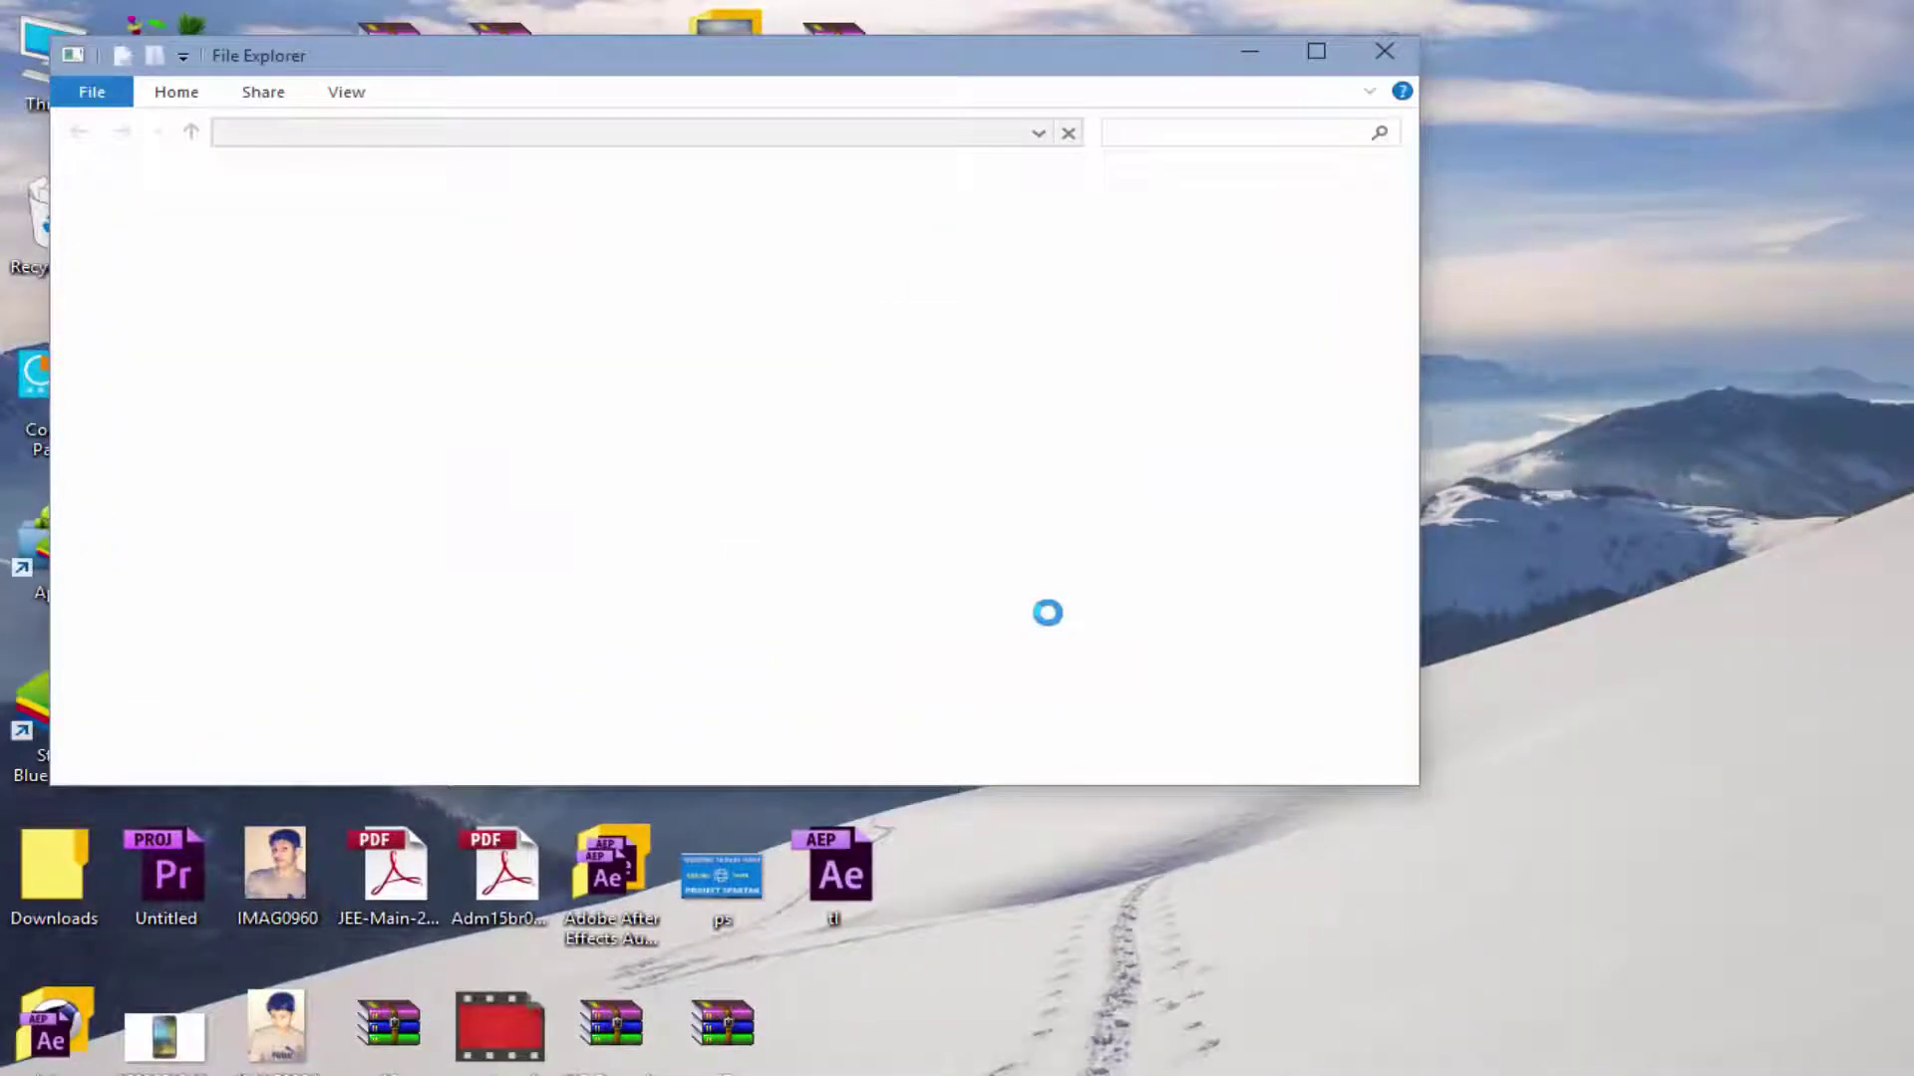
pyautogui.hotkey('ctrl', 'a')
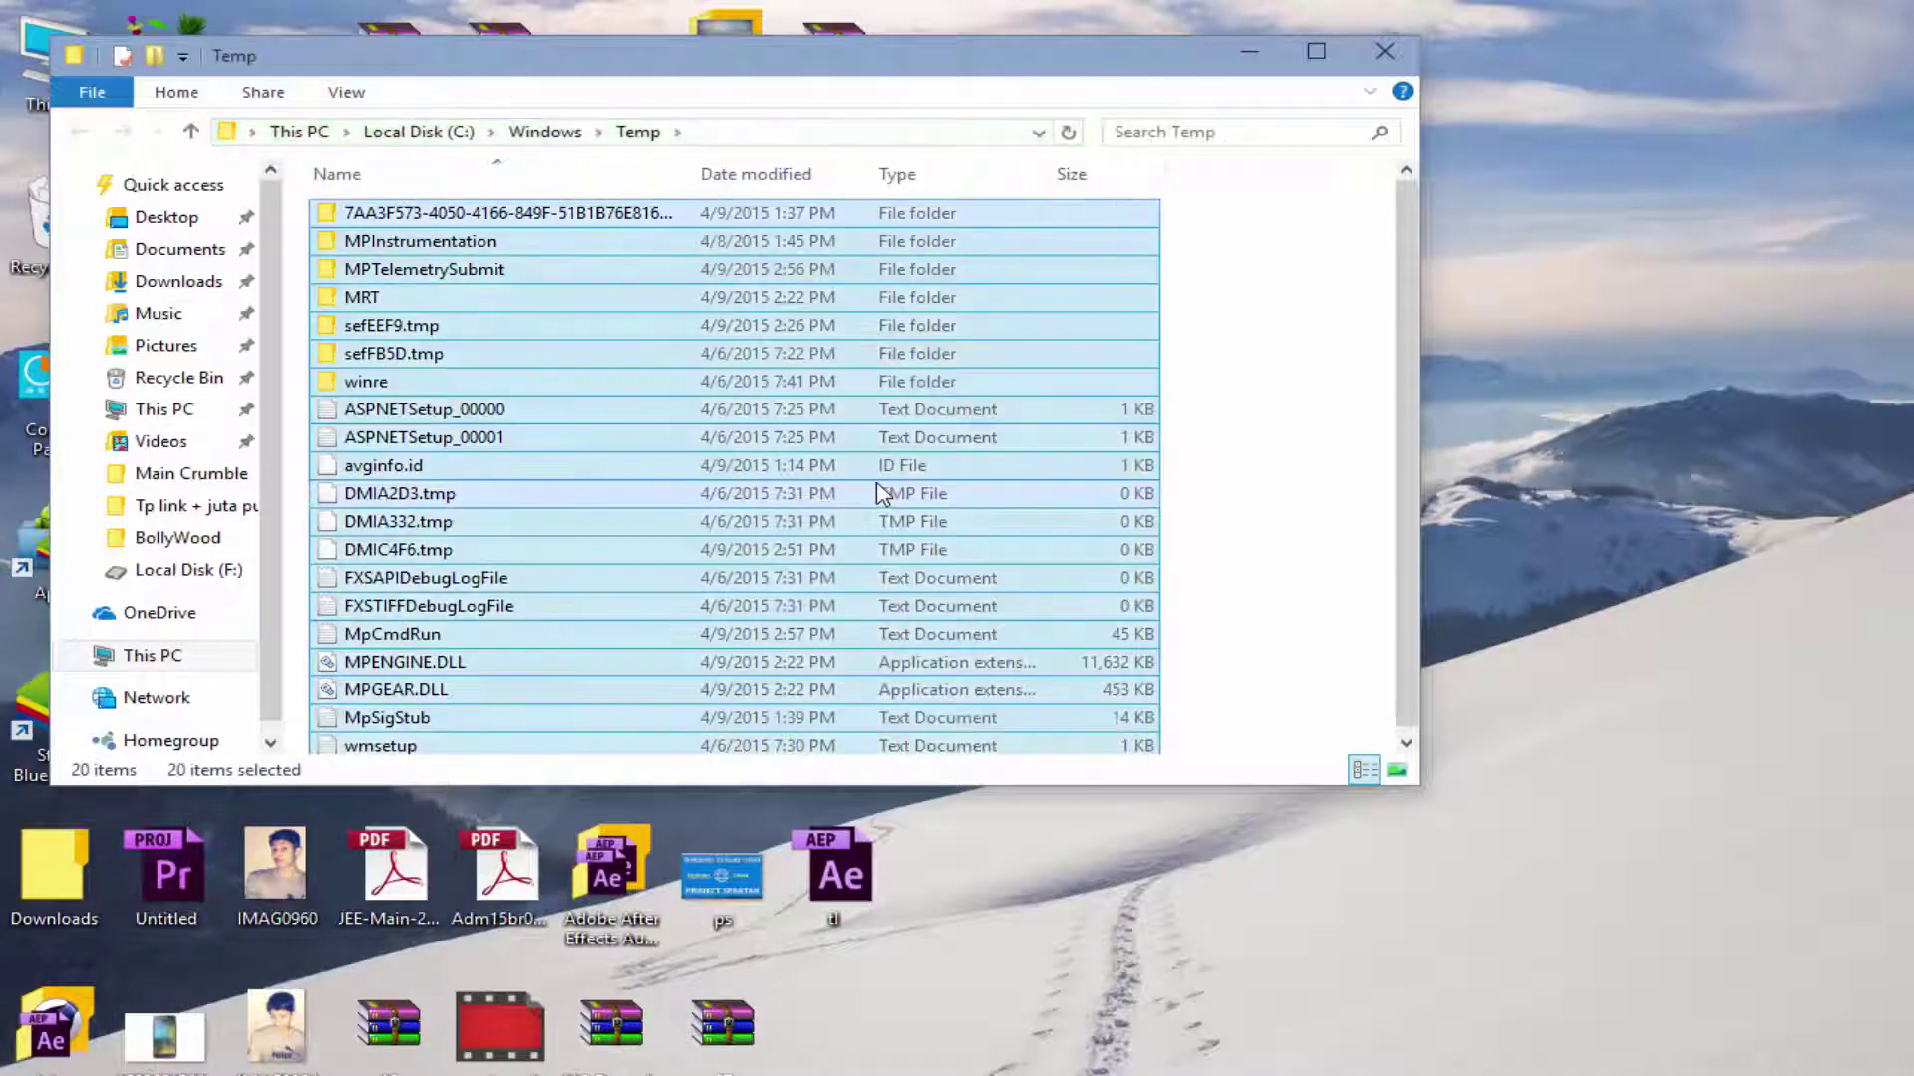
pyautogui.press('Delete')
pyautogui.press('Return')
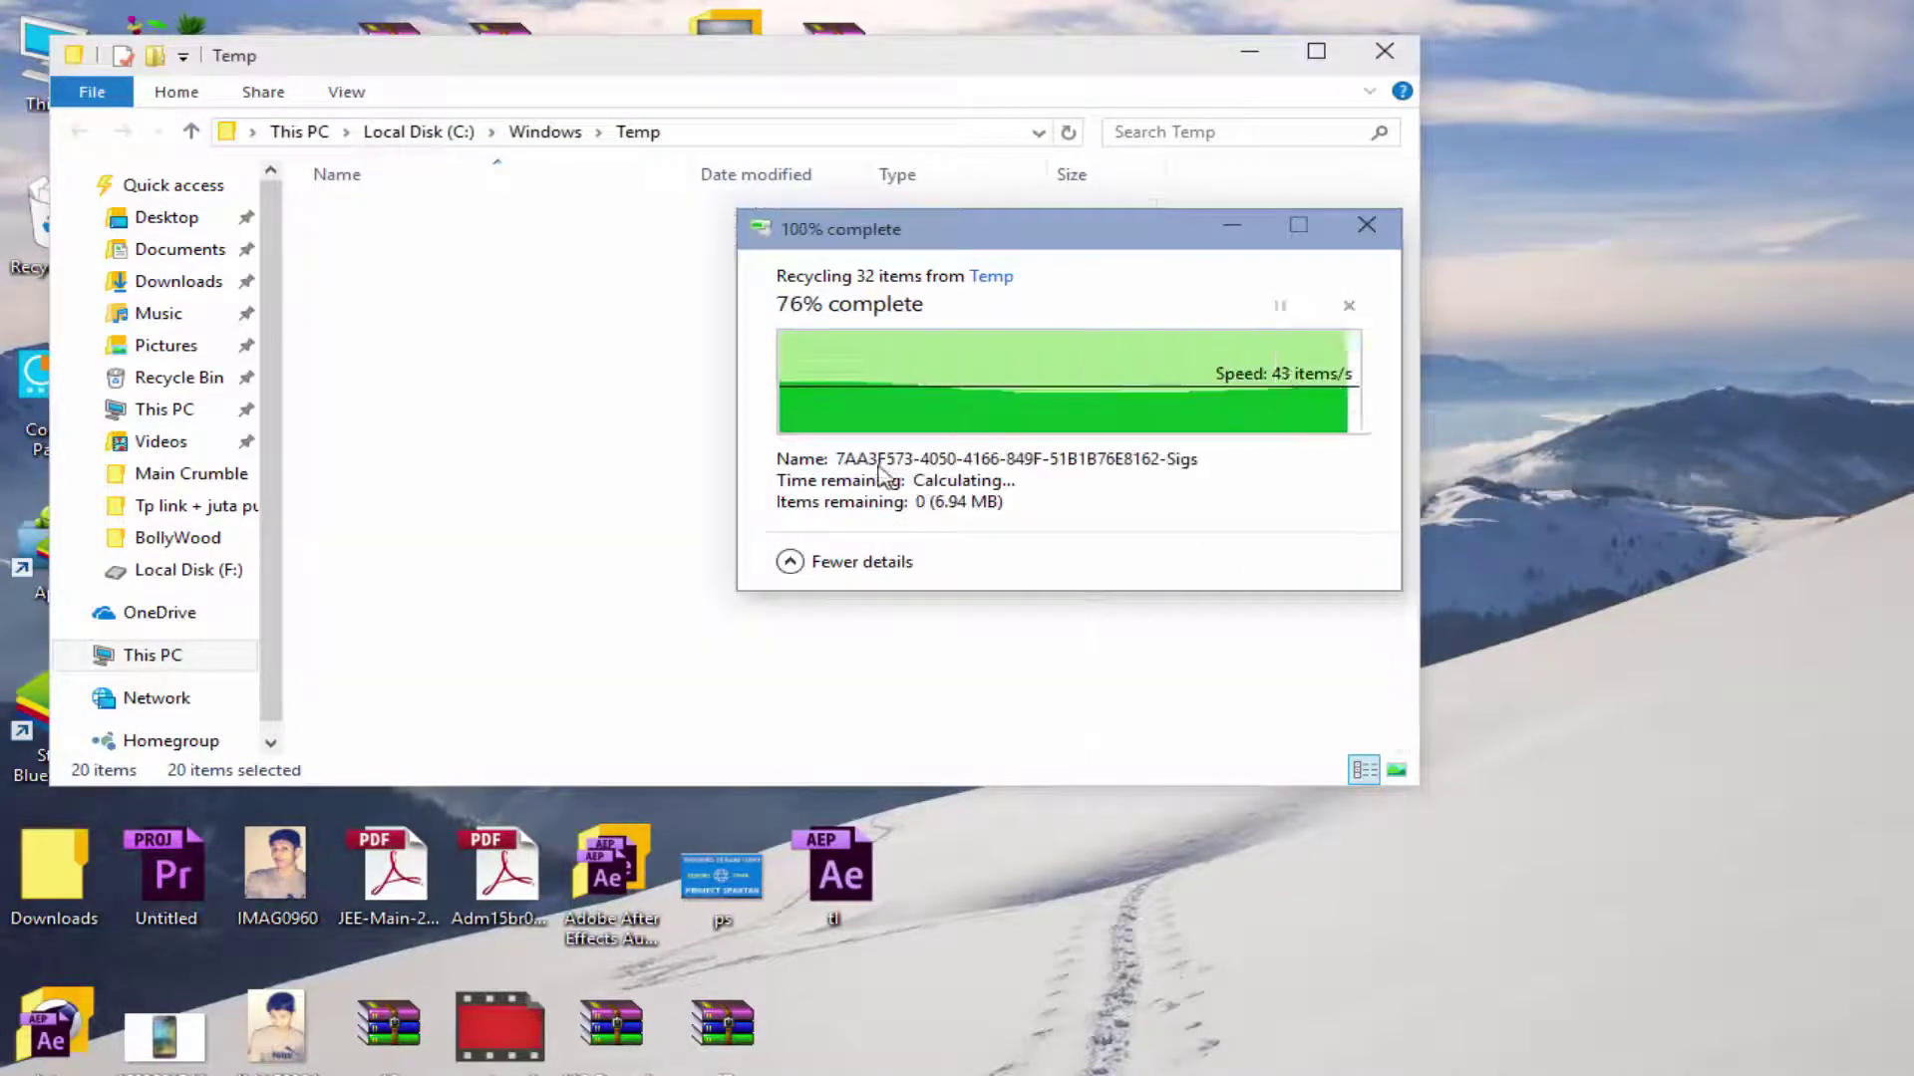
# Close Windows Temp and empty the Recycle Bin, approving the administrator prompt for a protected folder
pyautogui.click(1383, 51)
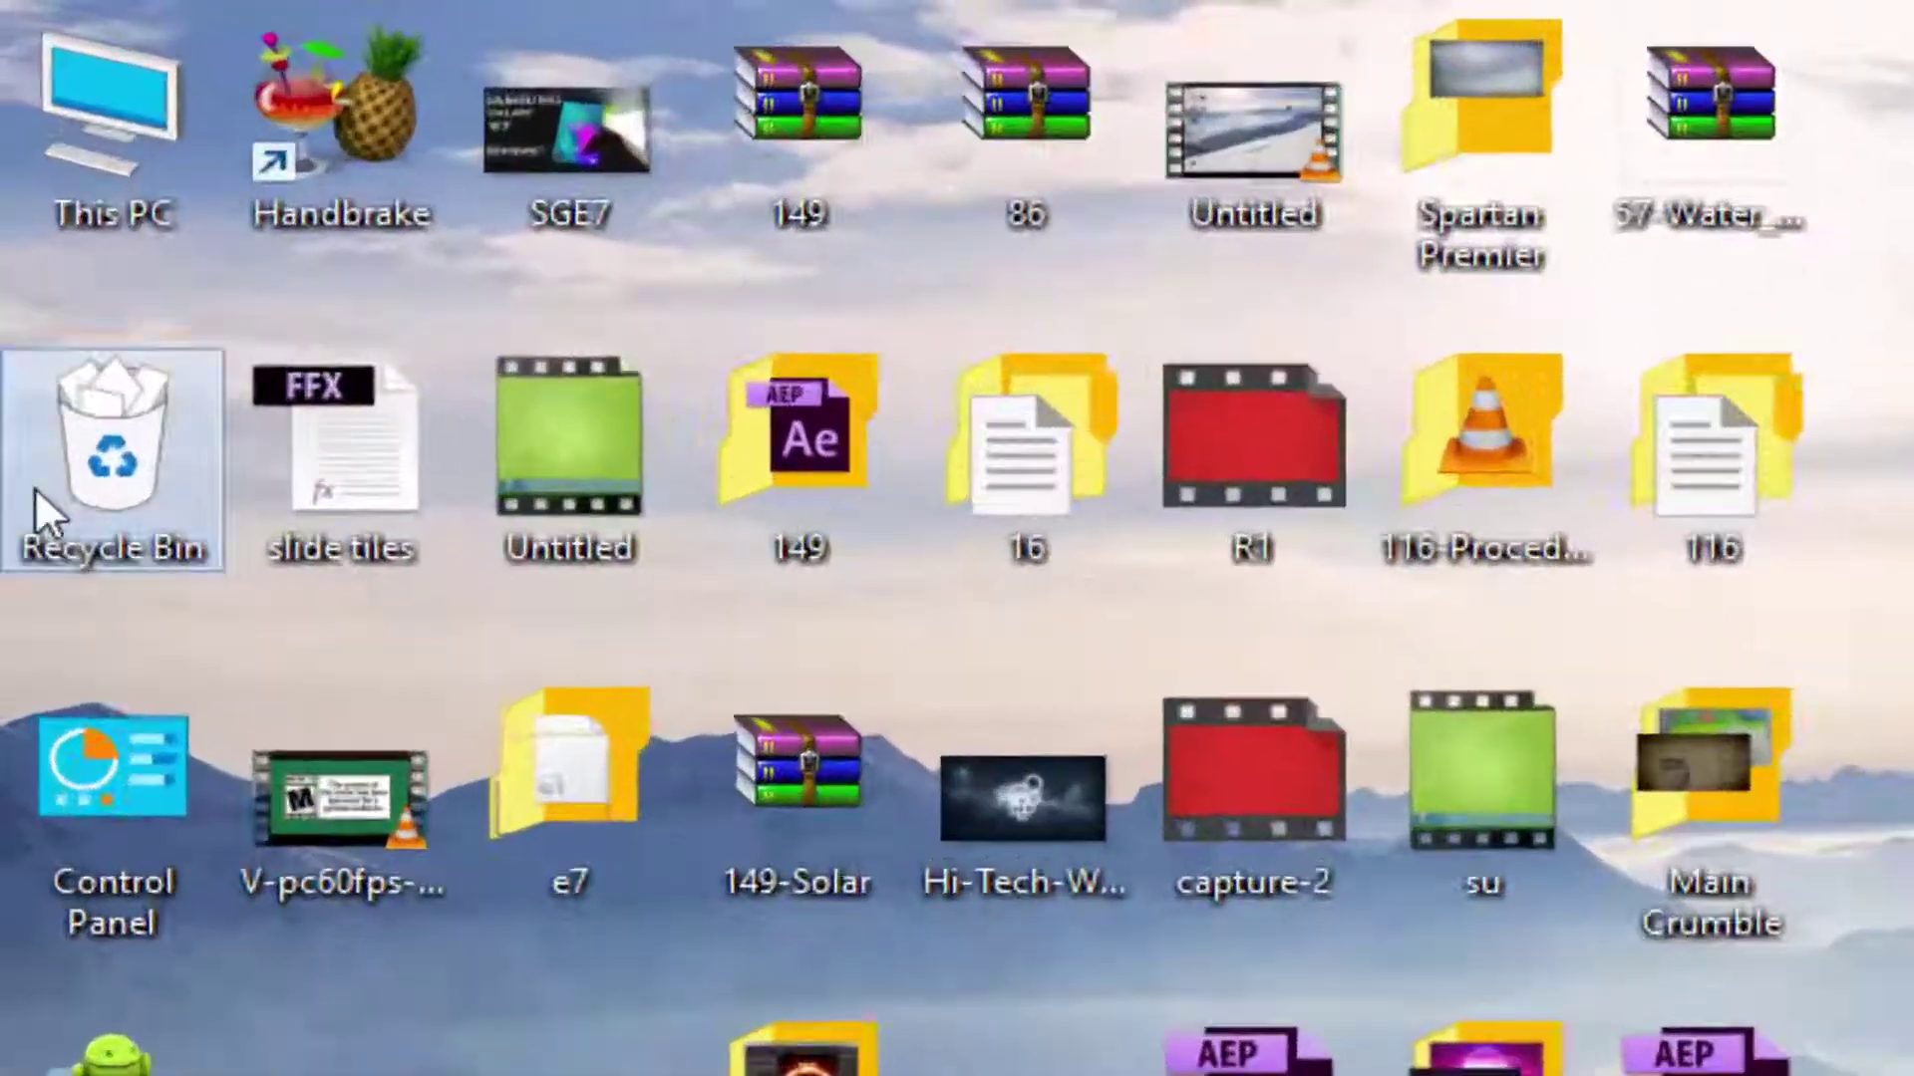
pyautogui.rightClick(18, 241)
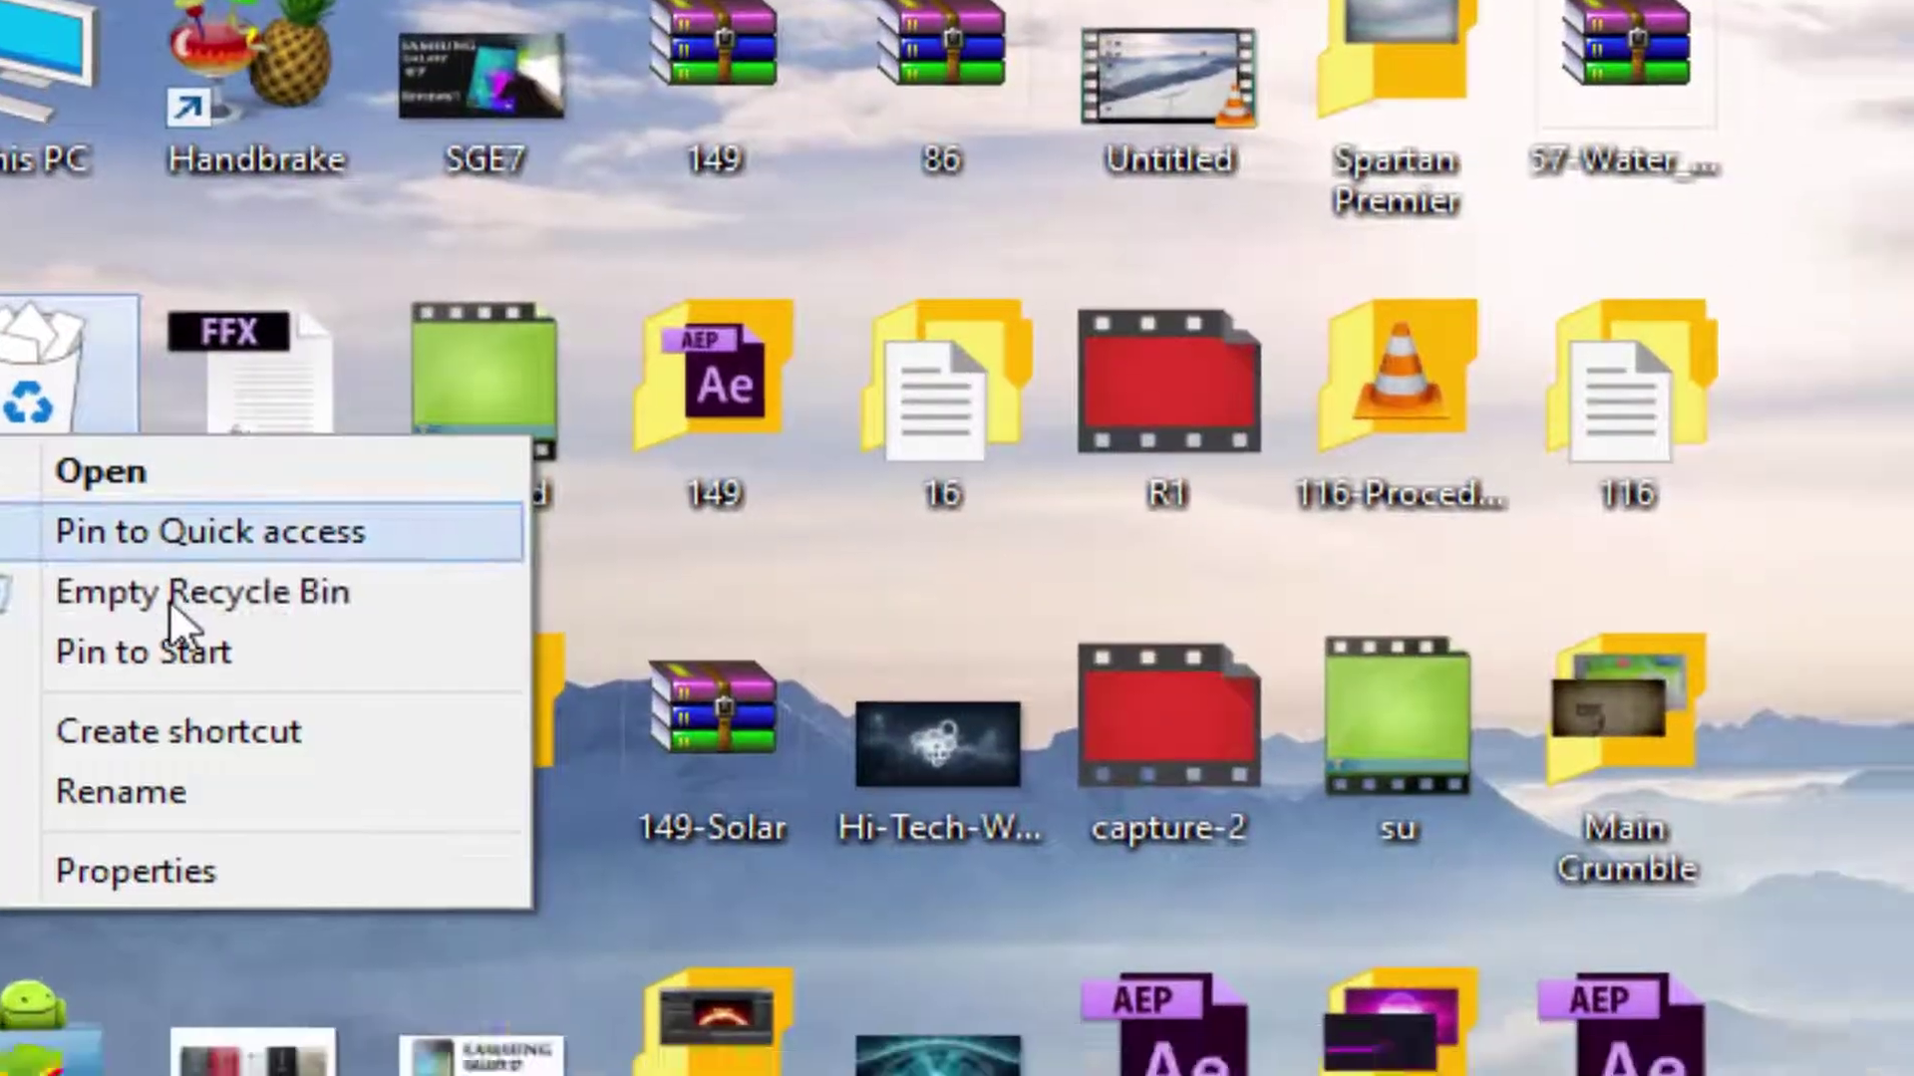
pyautogui.click(261, 646)
pyautogui.click(1140, 488)
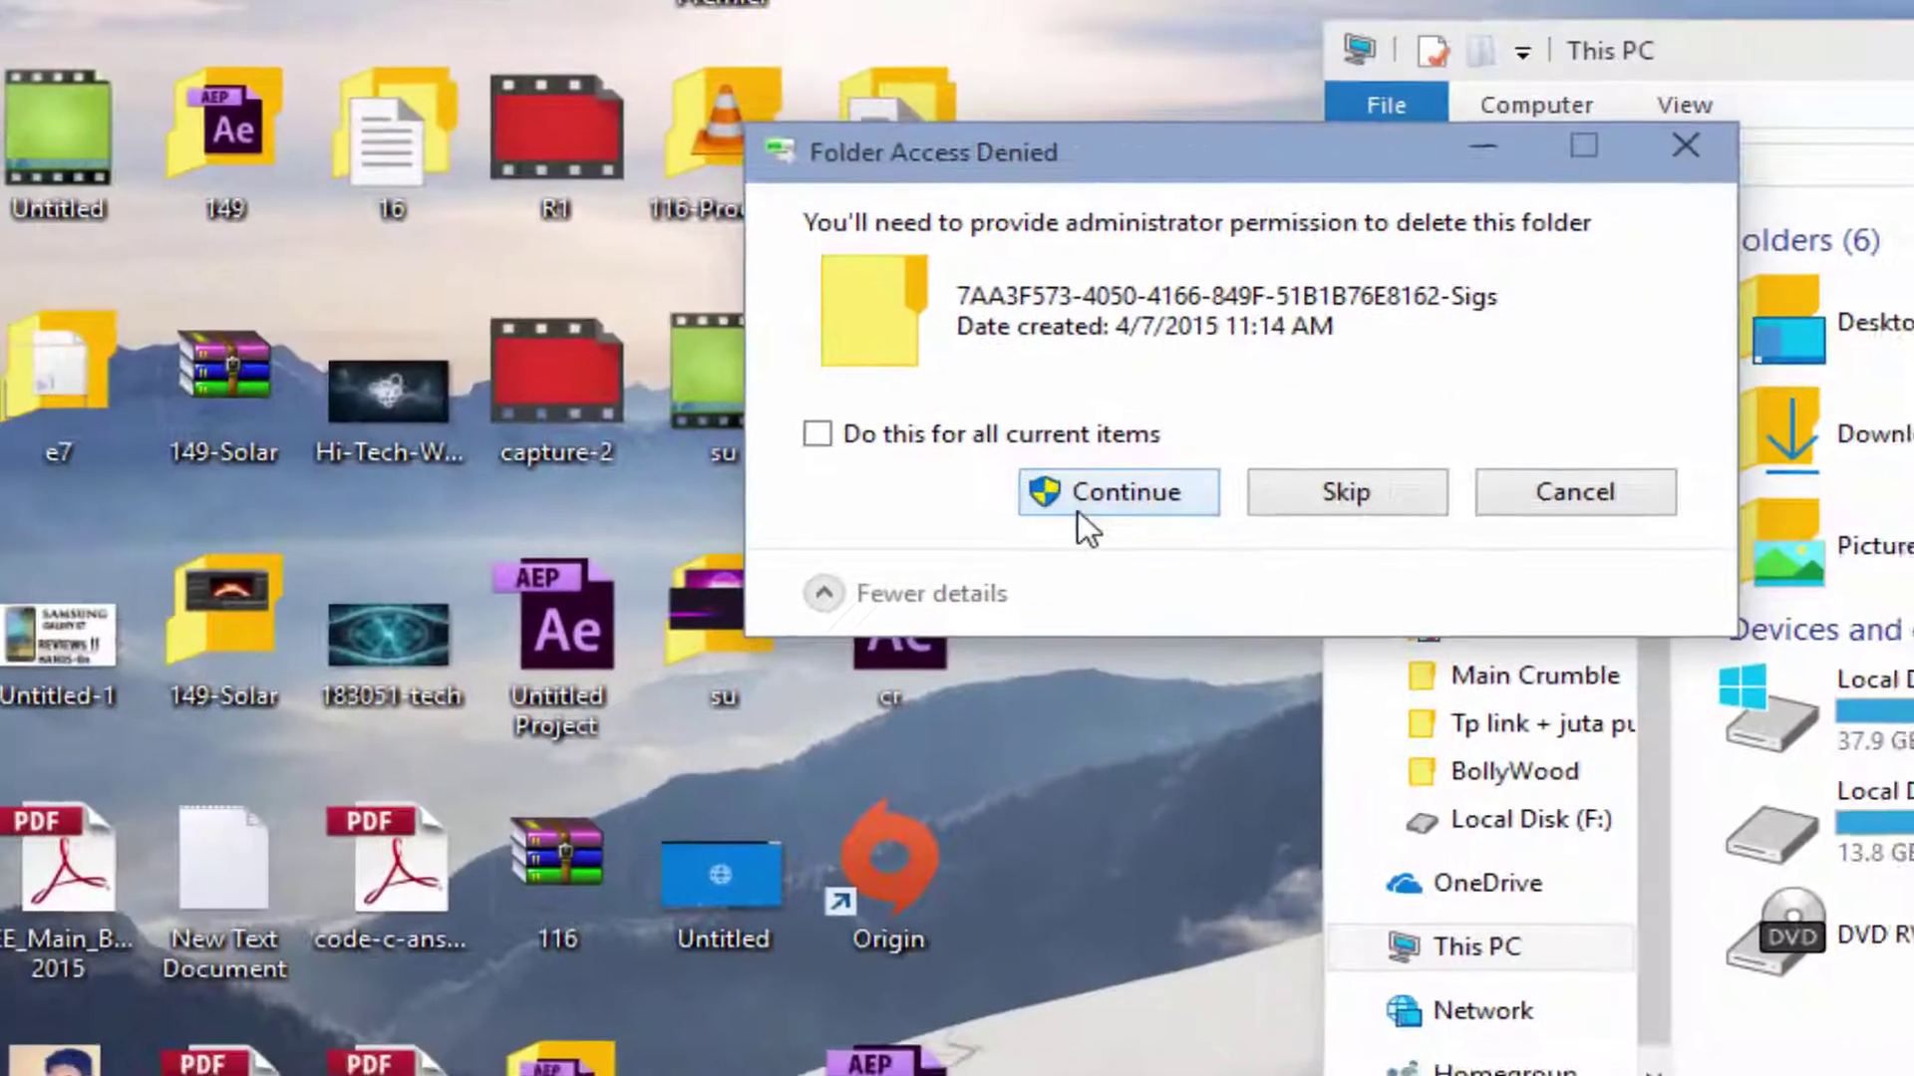
pyautogui.click(618, 435)
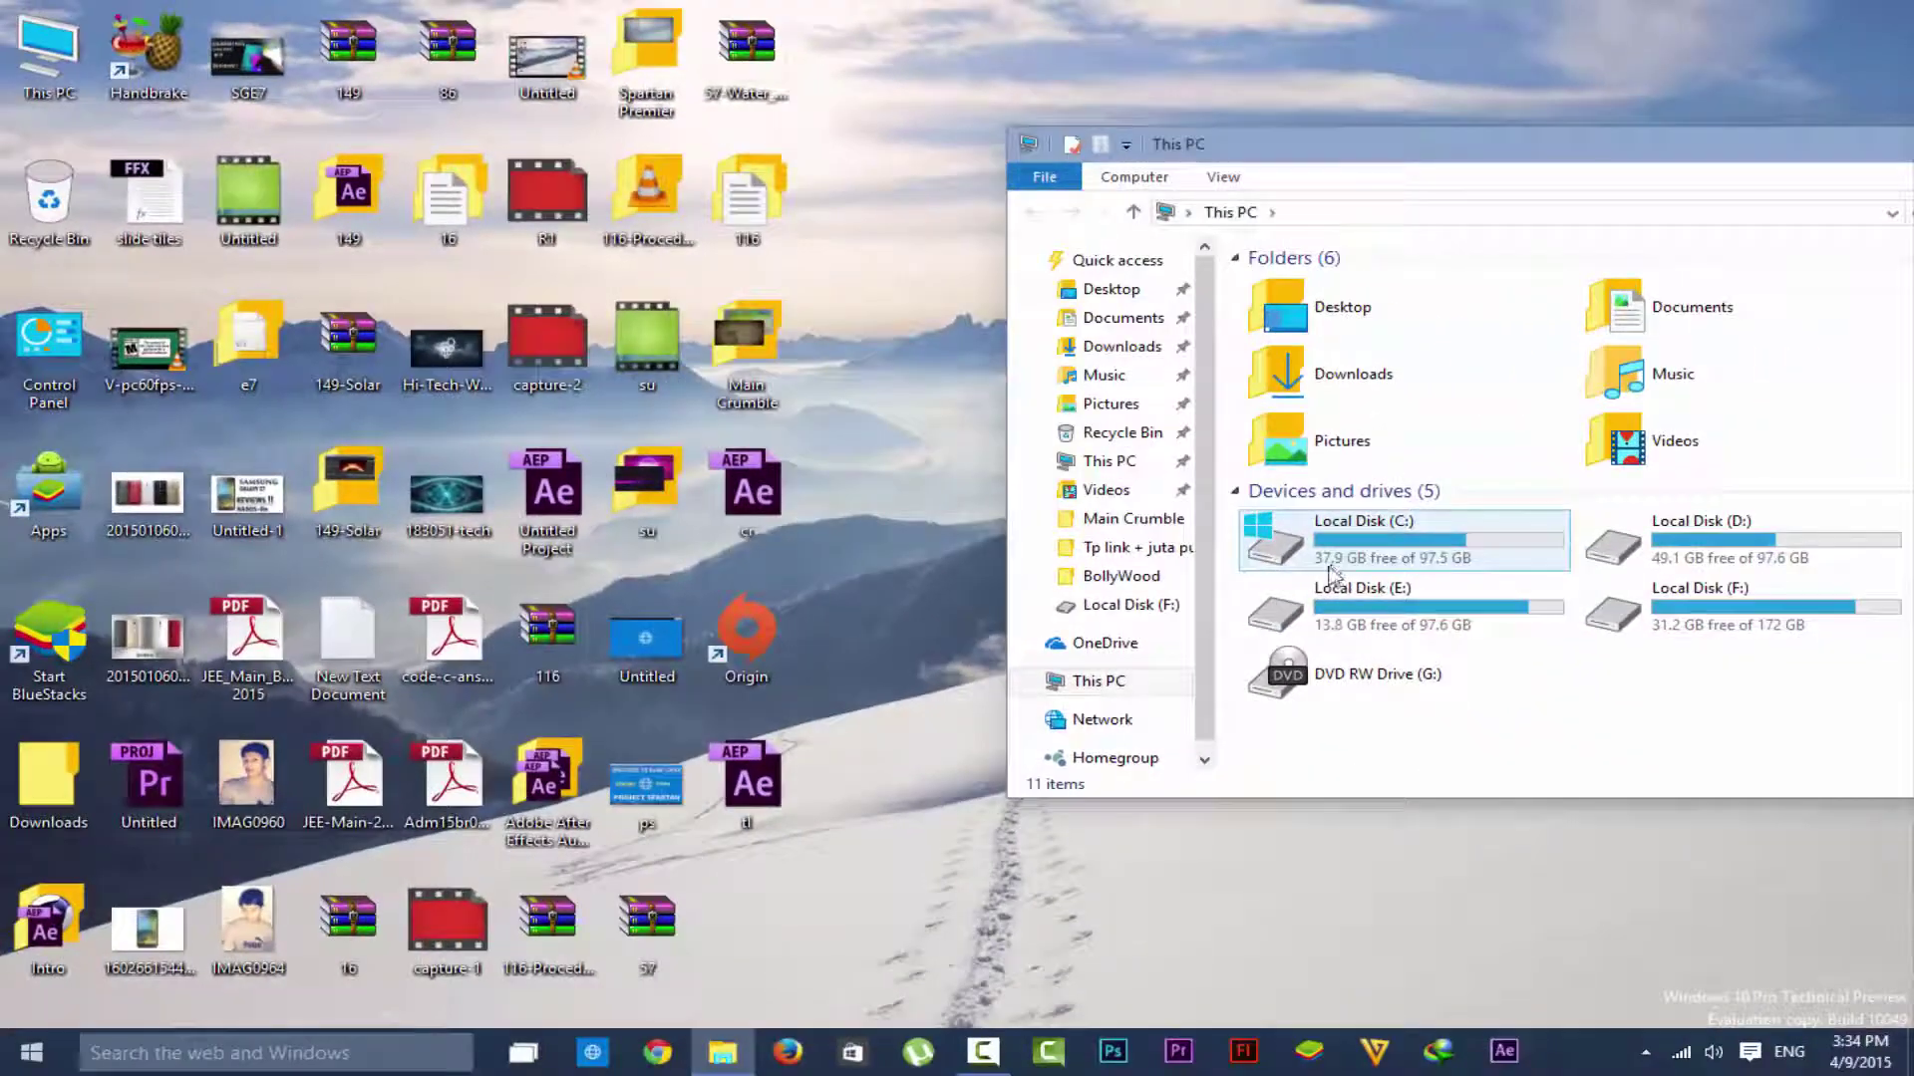
pyautogui.rightClick(1575, 725)
# Refresh This PC and the desktop, then reopen This PC maximized and open Local Disk (C:)
pyautogui.click(1656, 811)
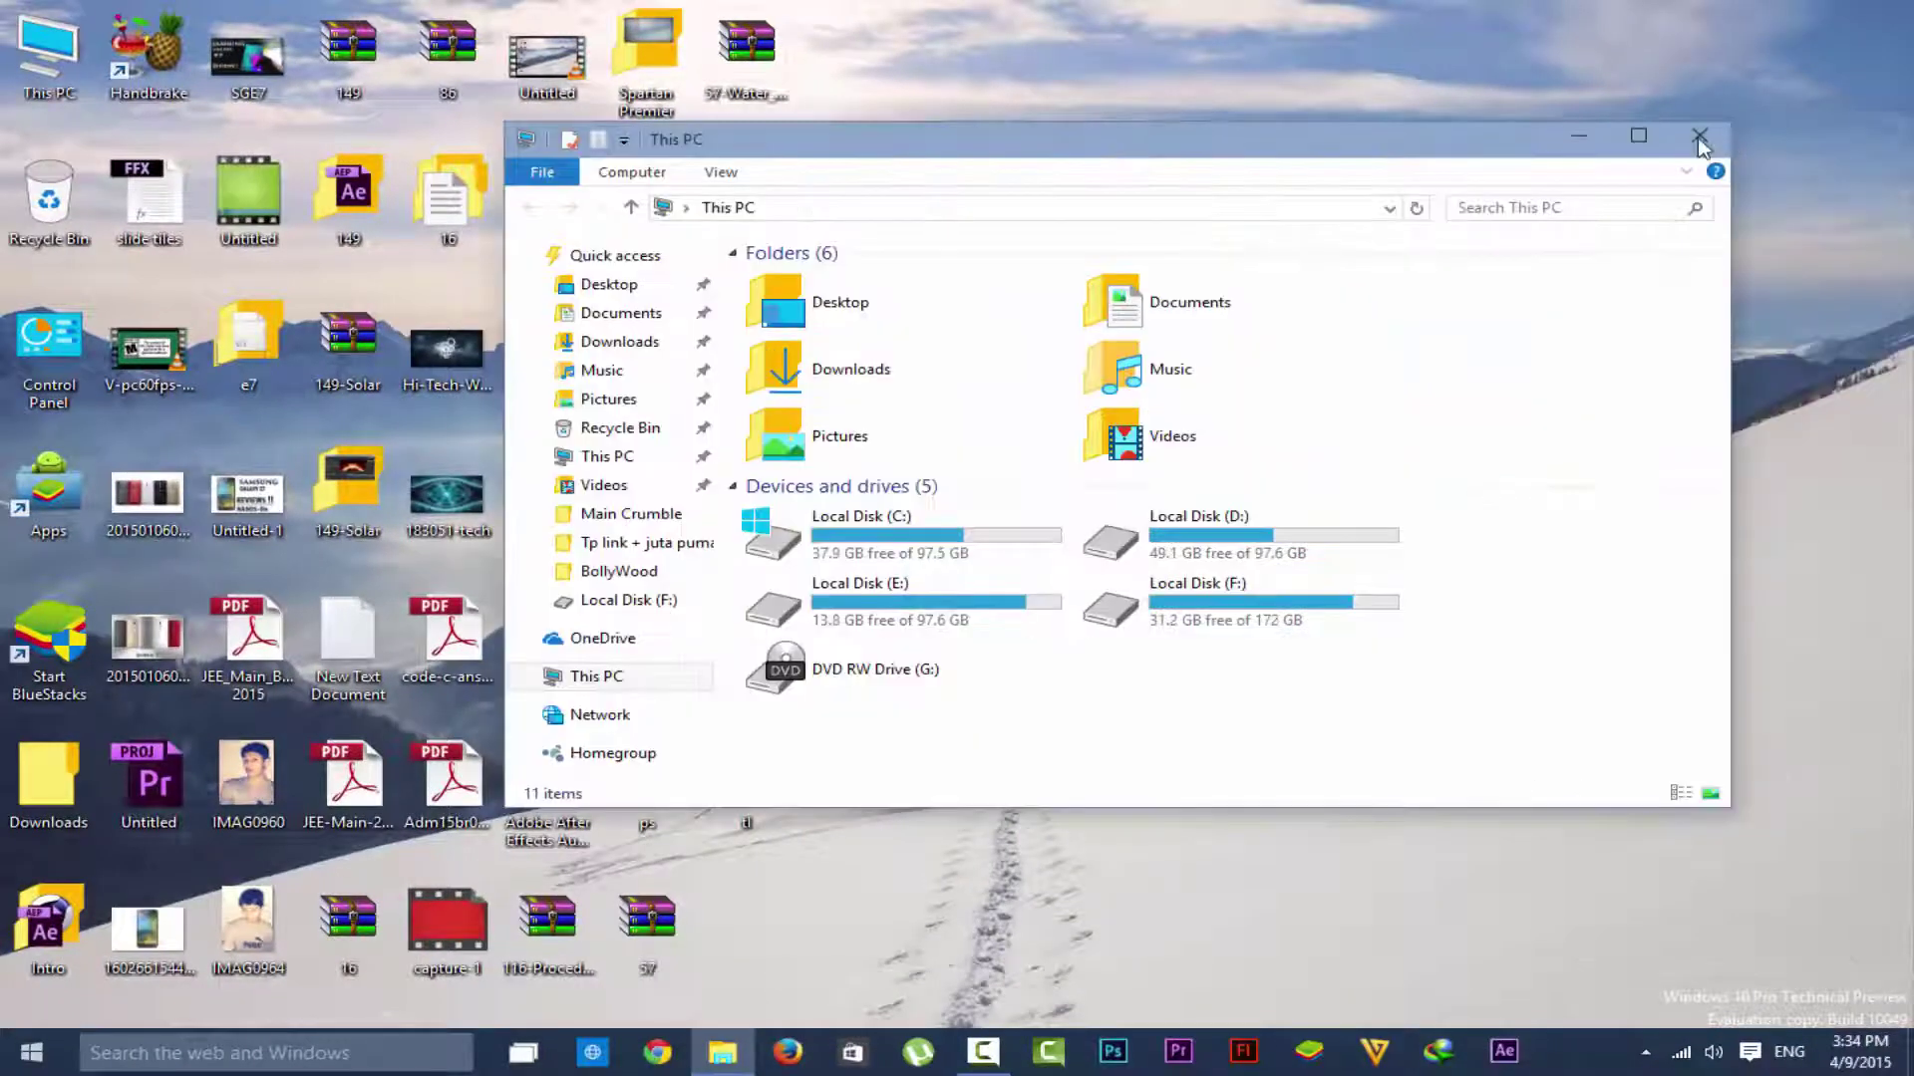
pyautogui.click(1716, 151)
pyautogui.rightClick(1087, 130)
pyautogui.click(1156, 193)
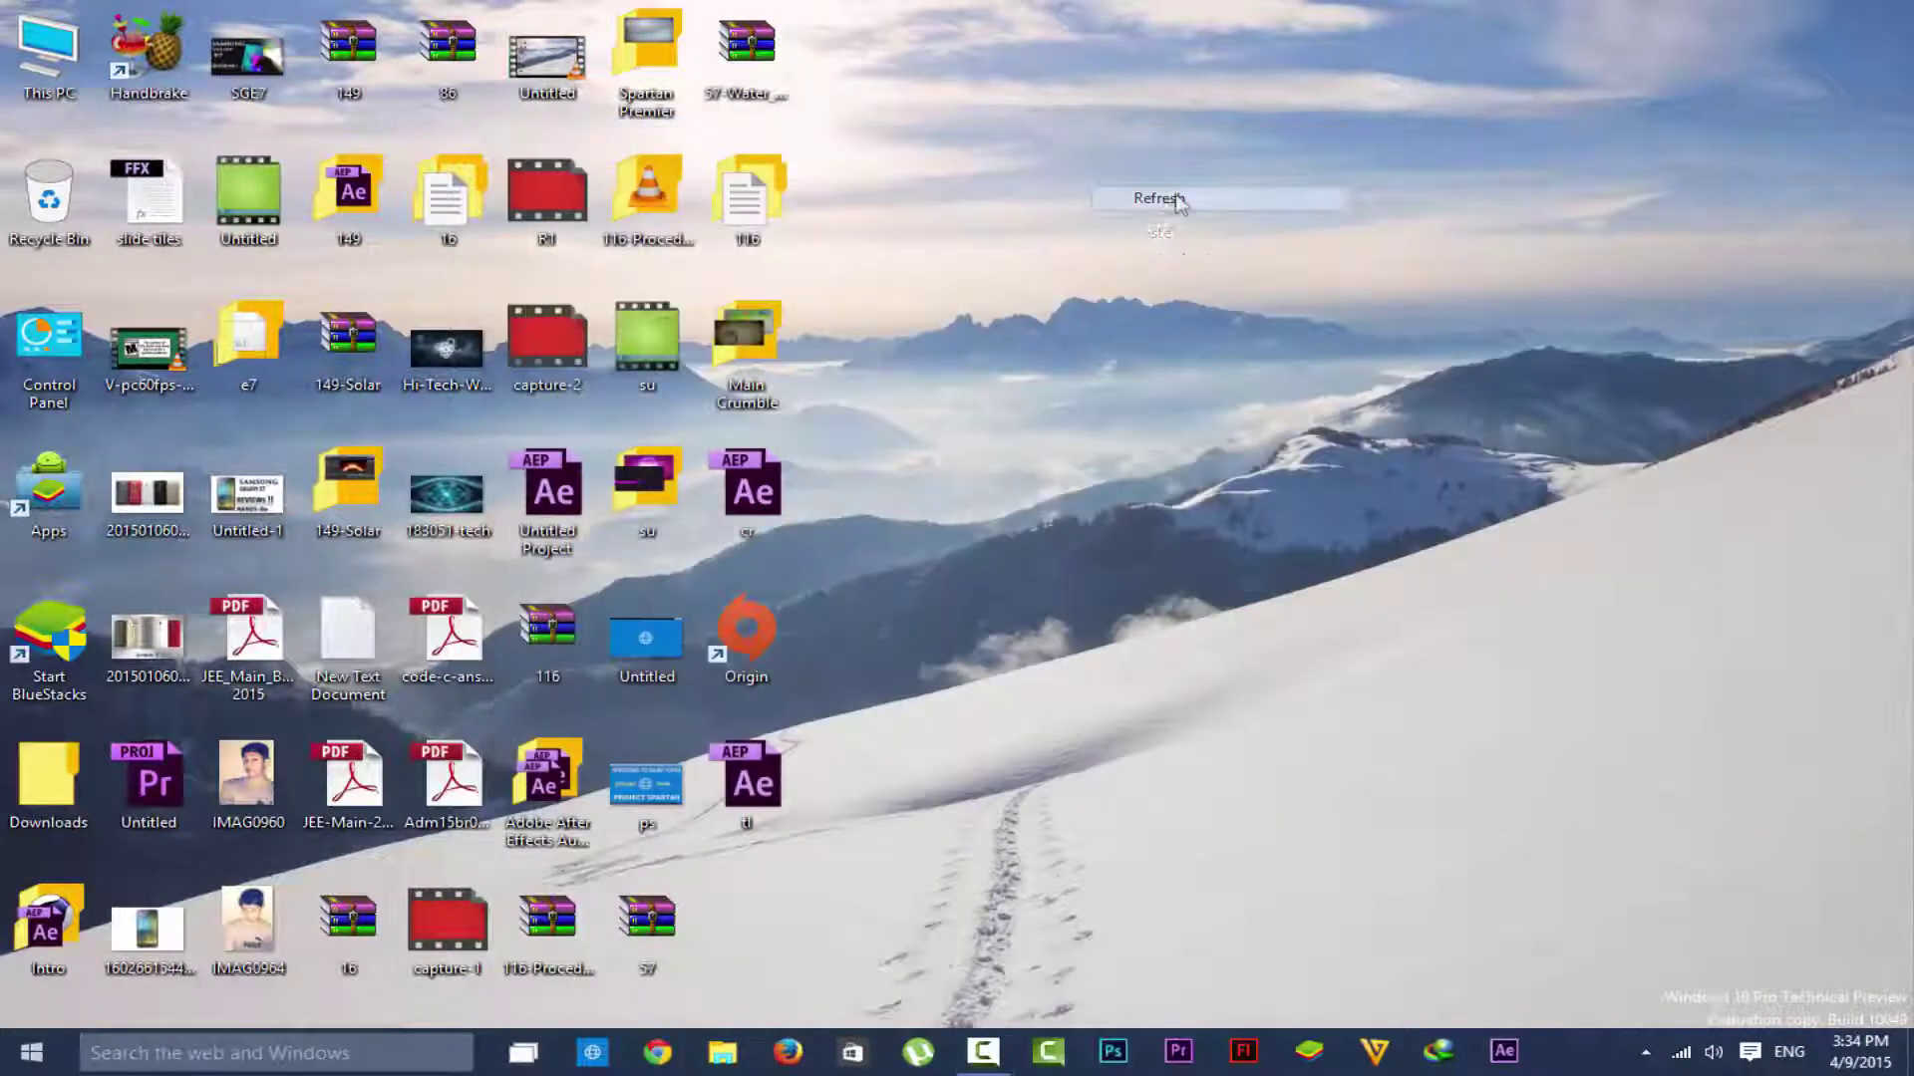
pyautogui.doubleClick(66, 95)
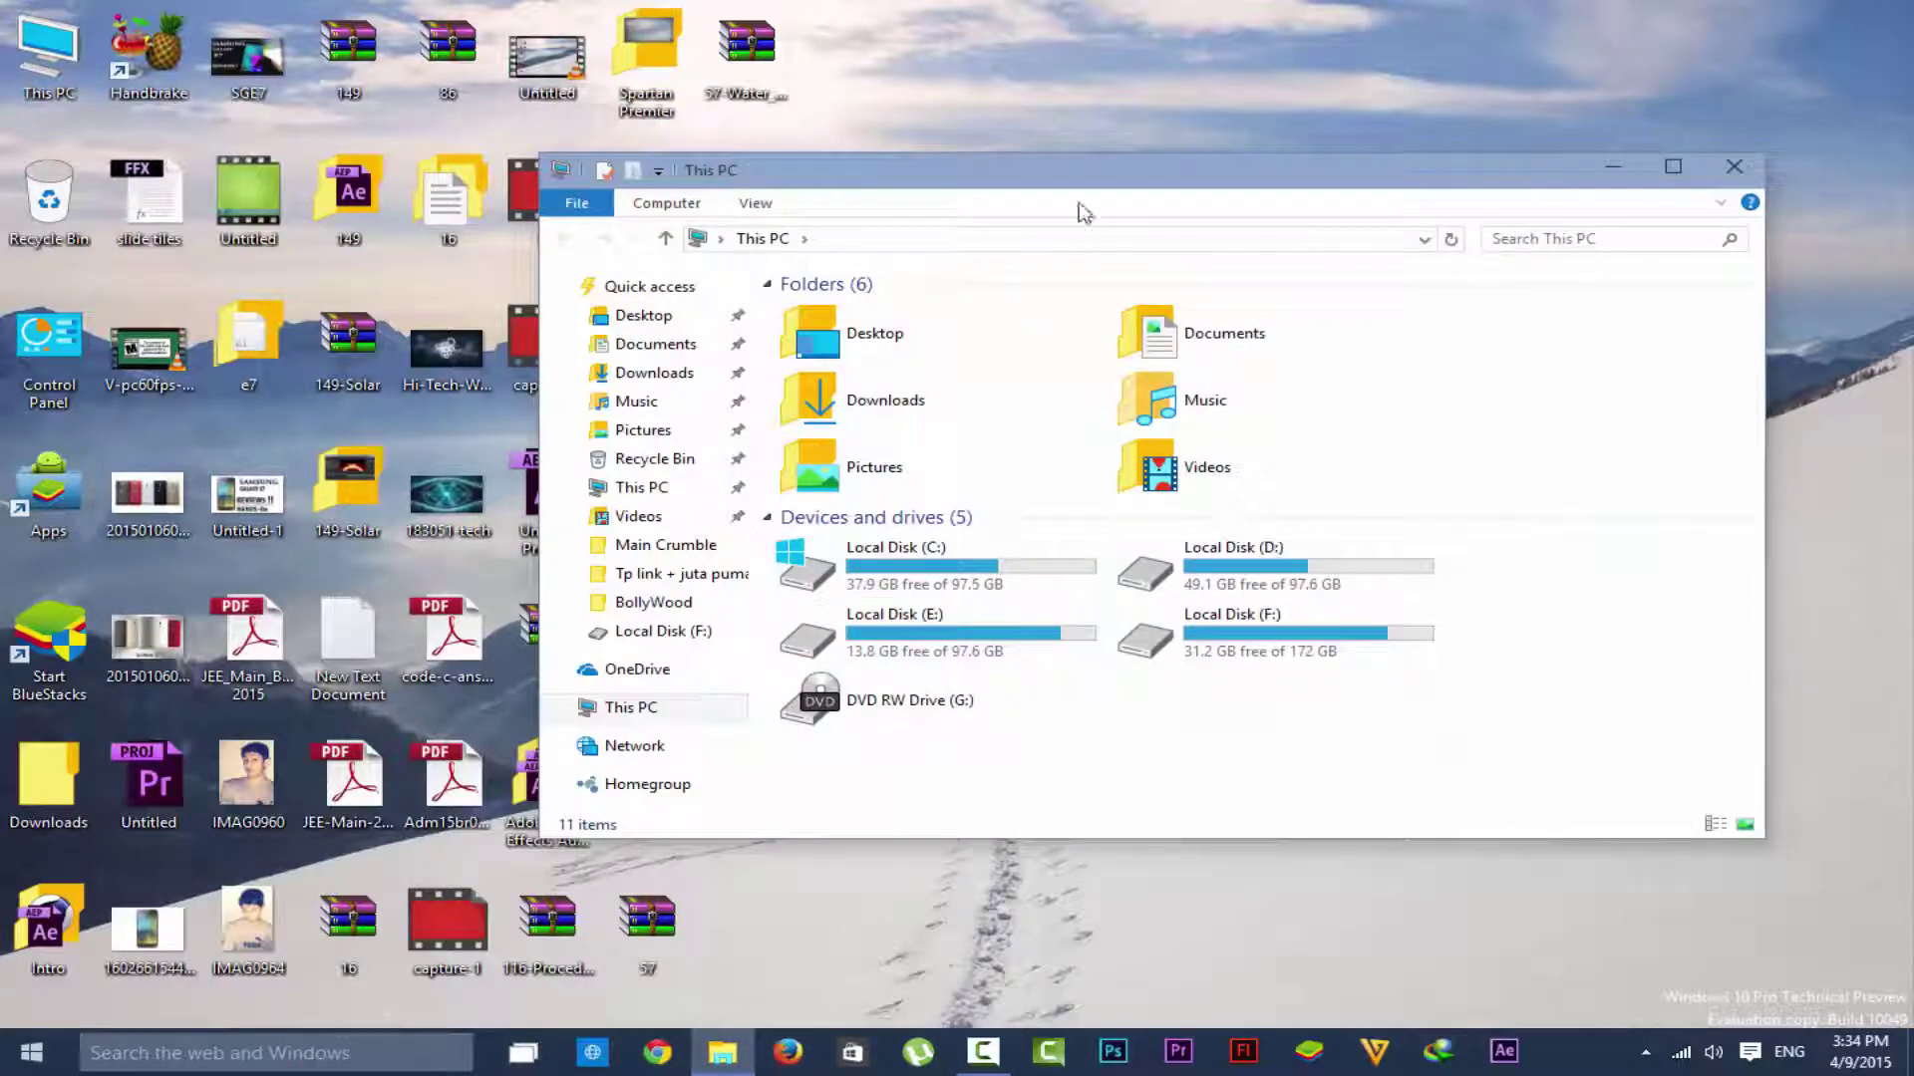
pyautogui.doubleClick(1084, 178)
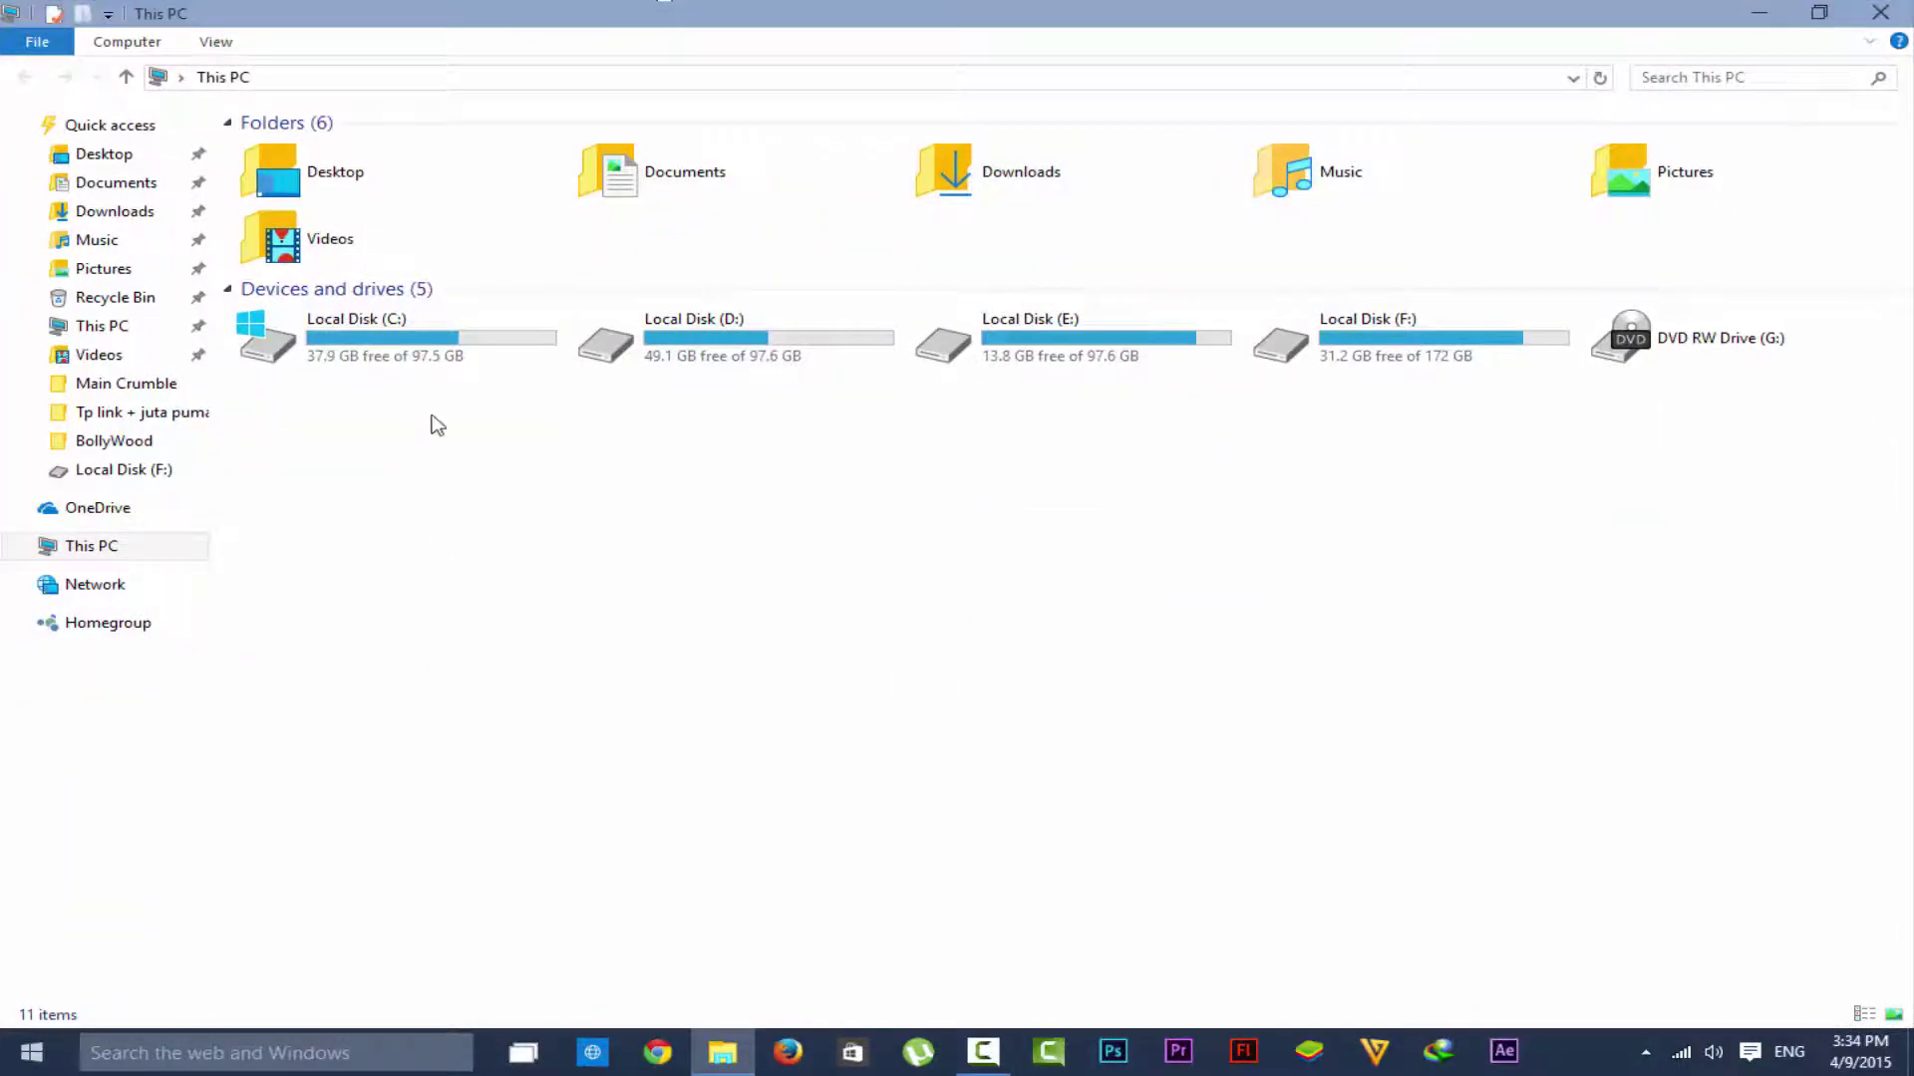
pyautogui.doubleClick(446, 342)
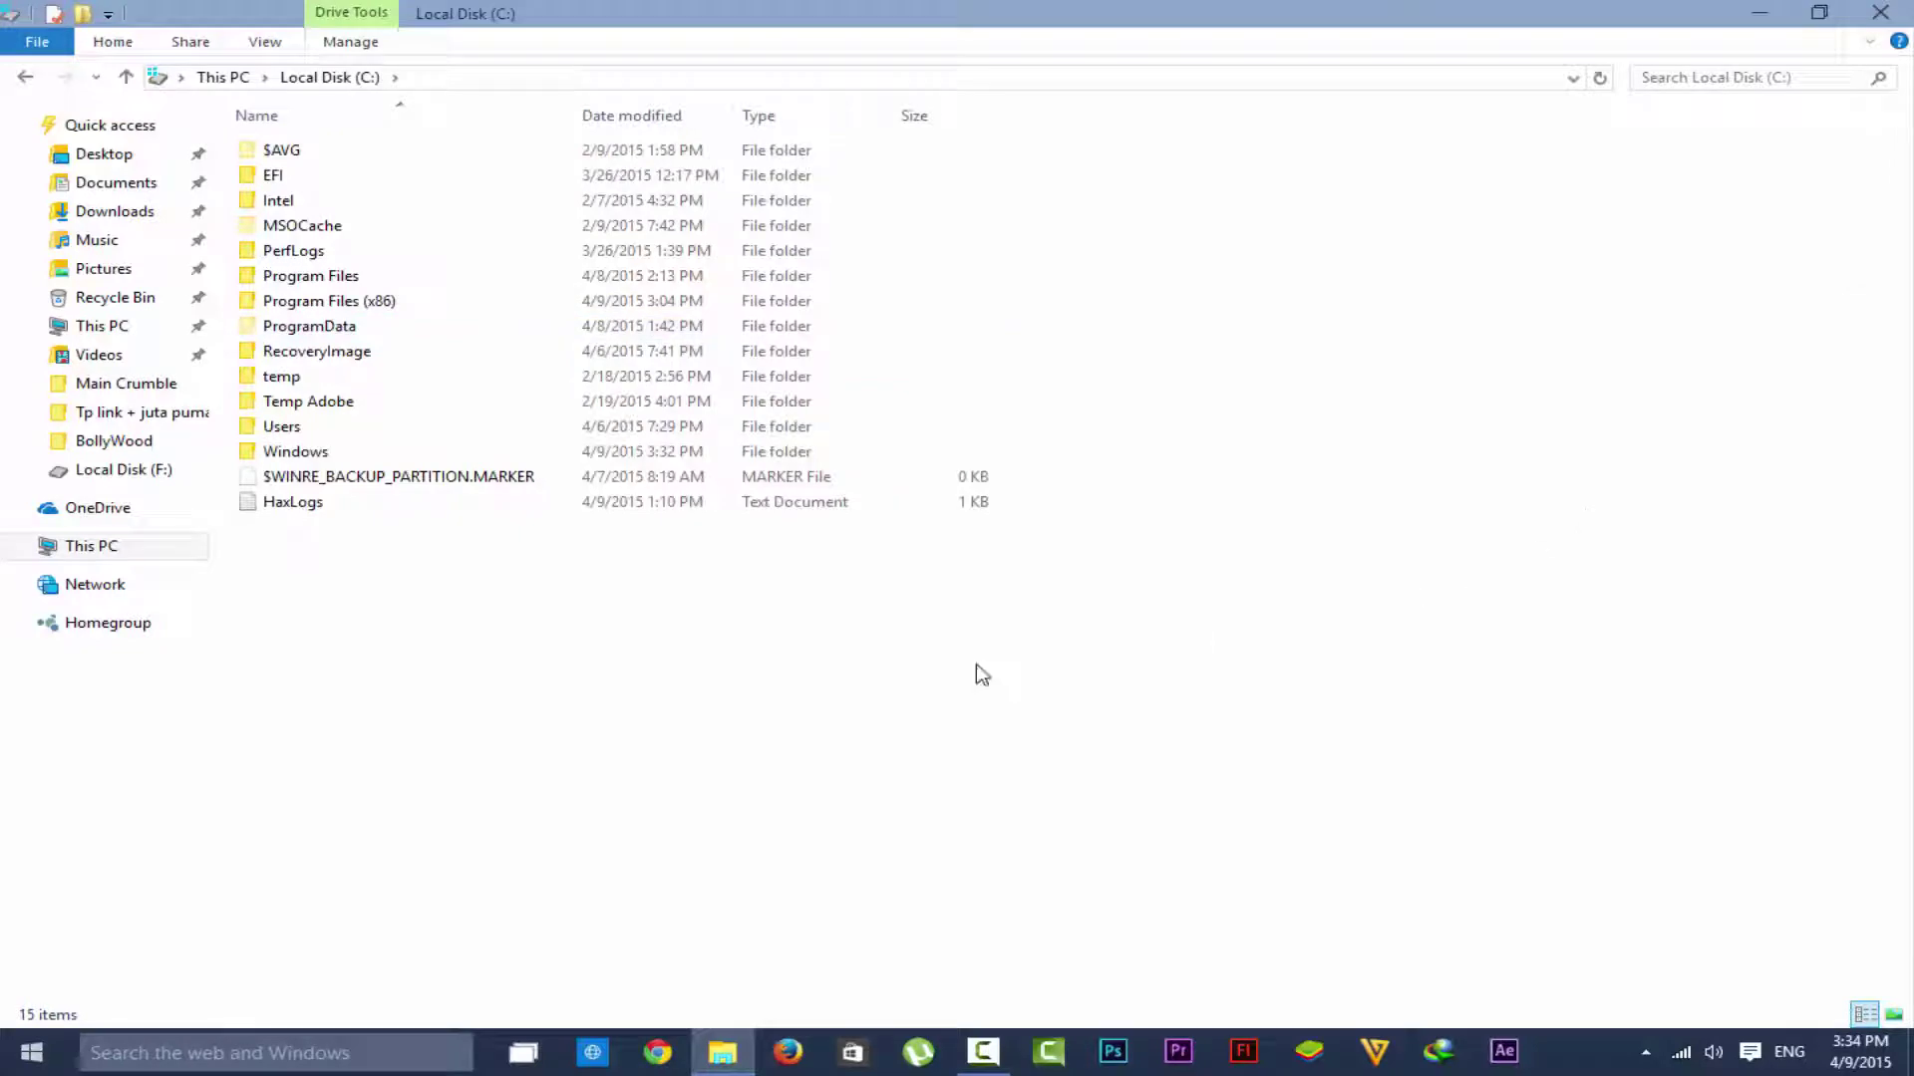